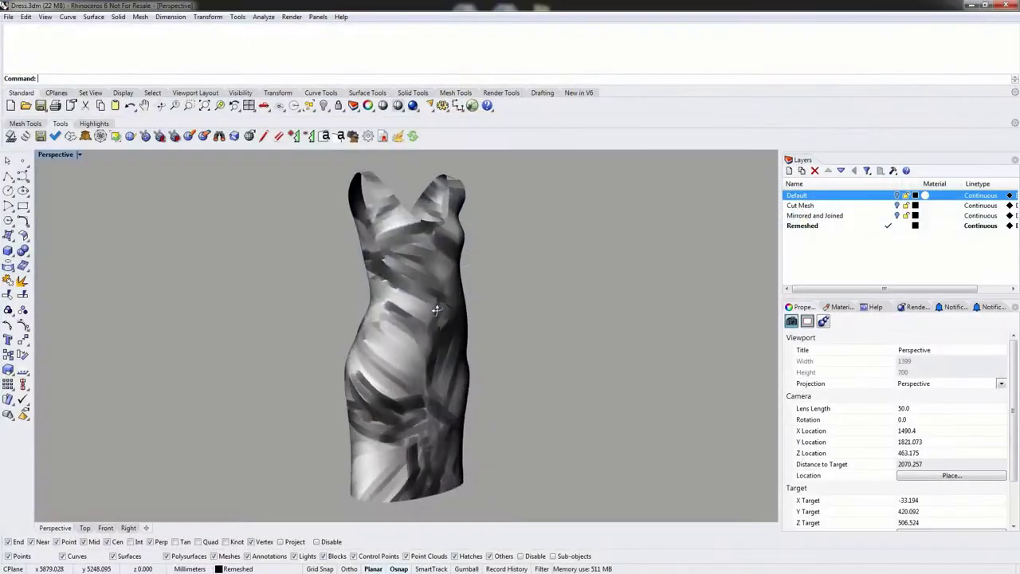
Step: Make Default the current layer and hide the Remeshed layer to view the original half-dress mesh
right_drag(397, 319, 513, 300)
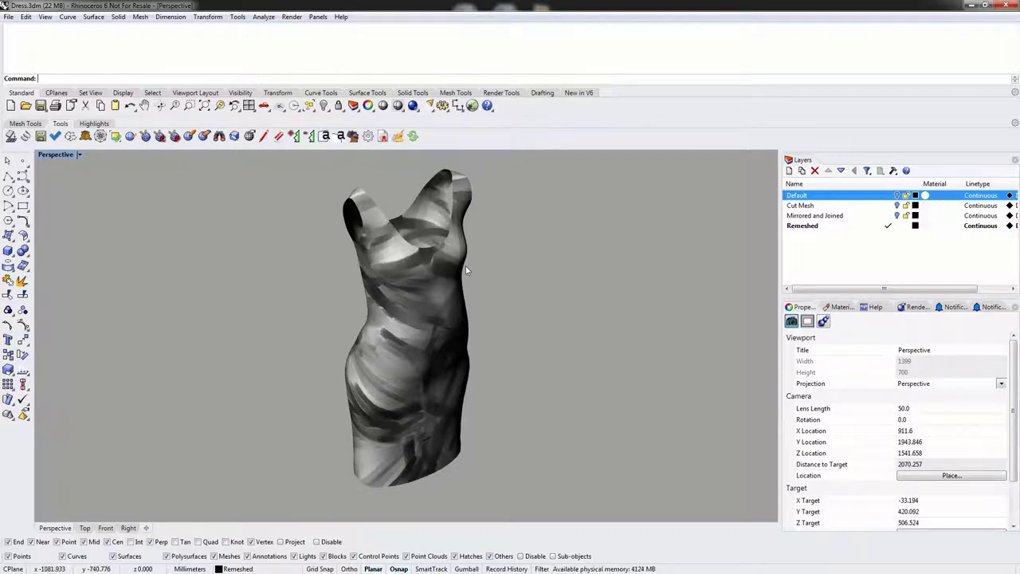
right_drag(421, 301, 394, 303)
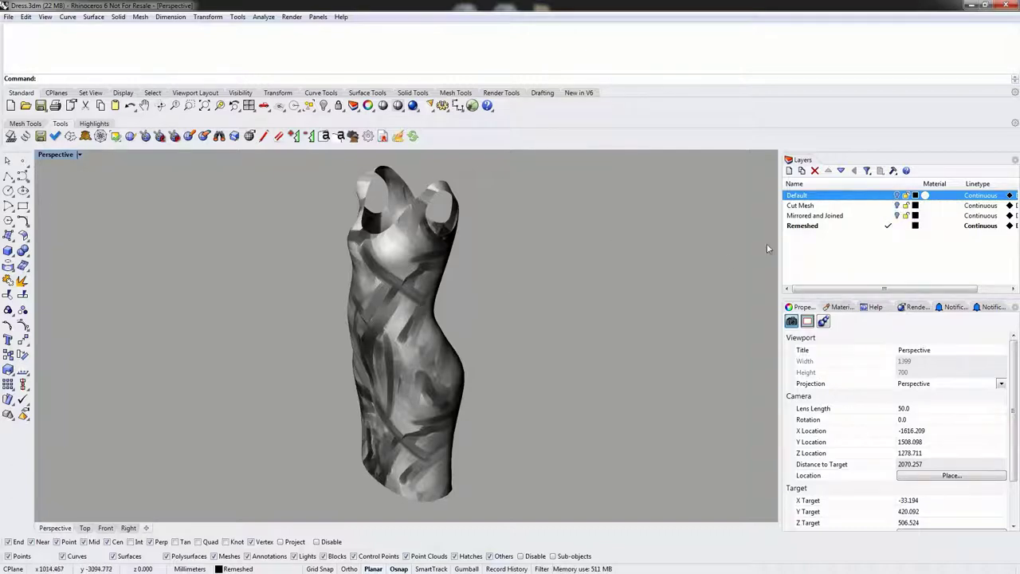
click(889, 195)
click(897, 226)
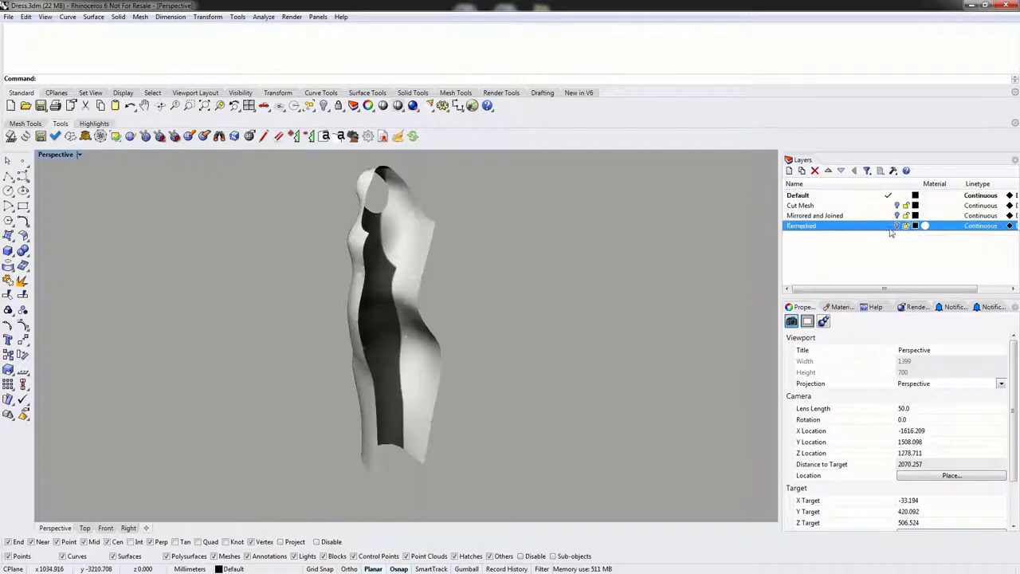
right_drag(414, 280, 531, 282)
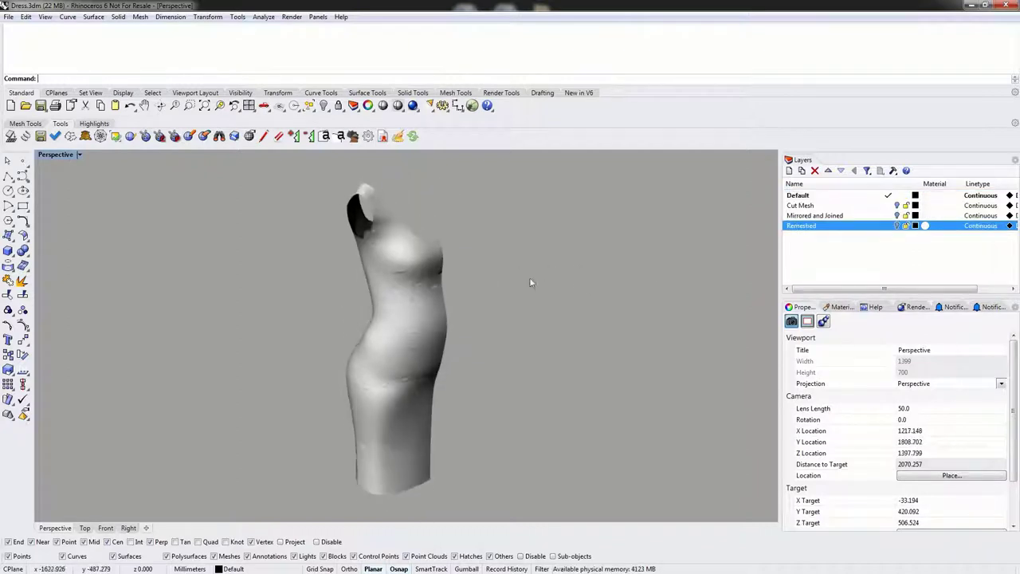
Step: Select individual mesh pieces of the half dress to examine how it is split into panels
click(434, 262)
right_drag(434, 261, 481, 306)
click(481, 306)
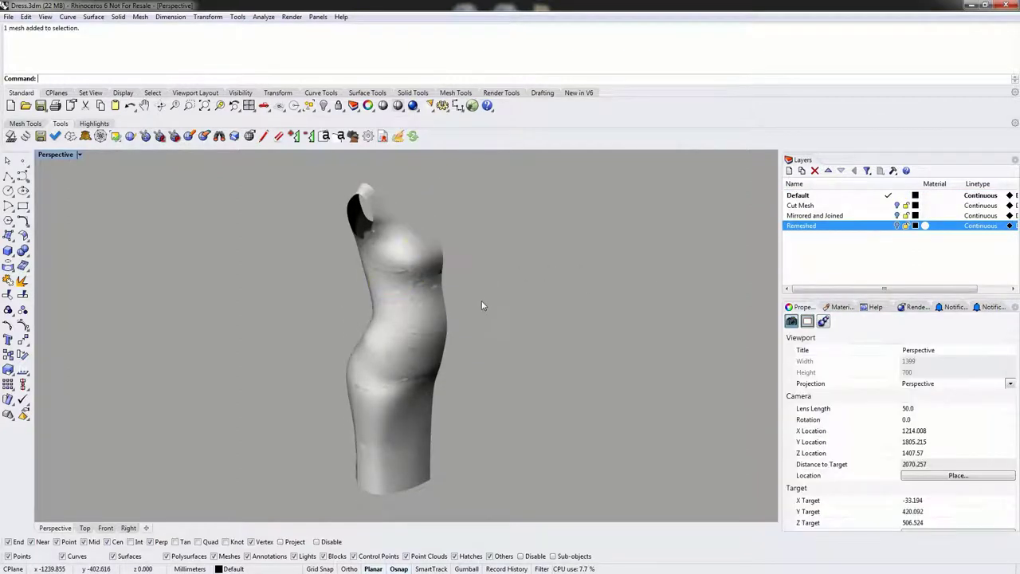
click(440, 325)
click(398, 247)
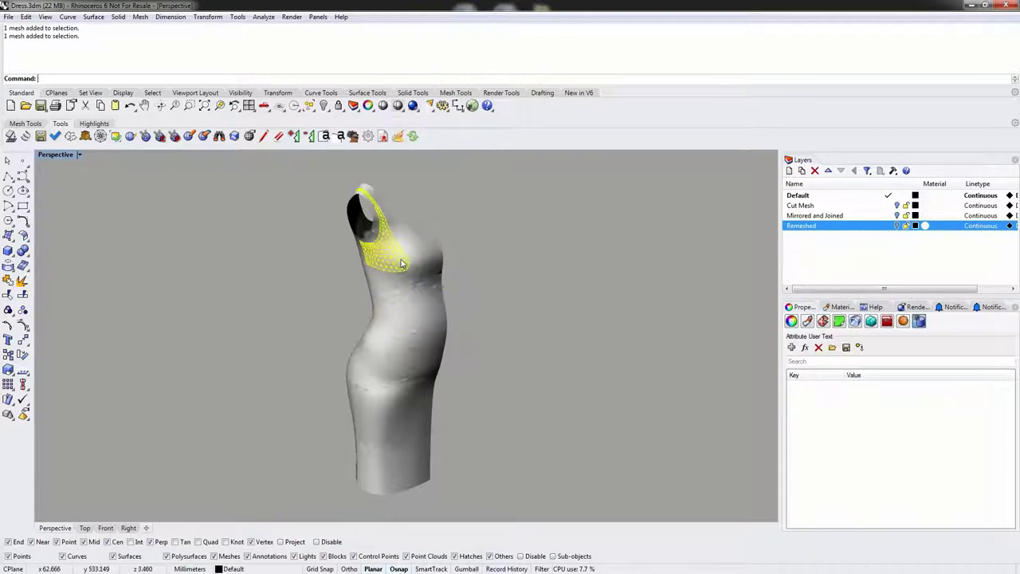
click(569, 235)
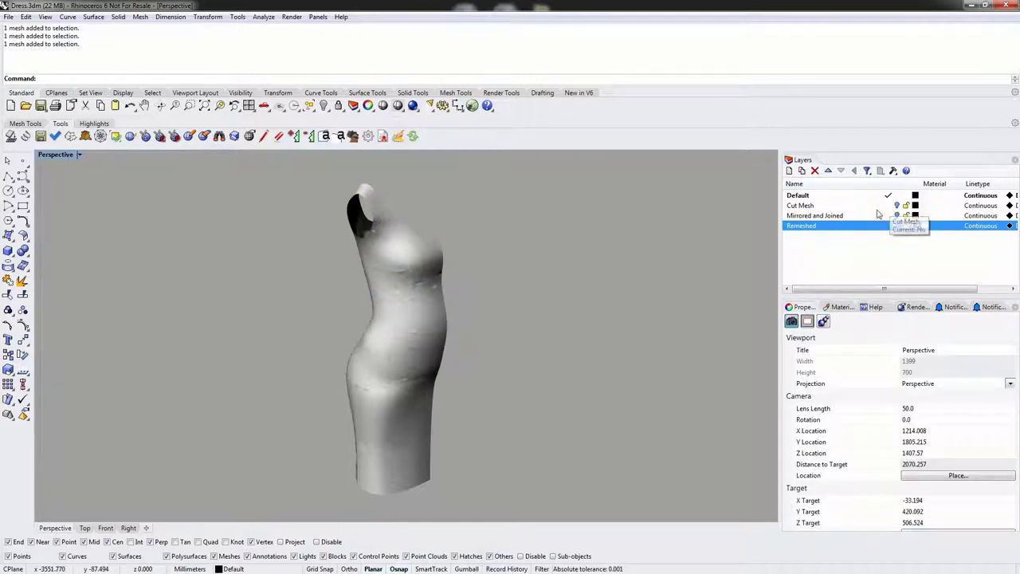
Step: Make Mirrored and Joined the current layer, hide the Default layer, and select the waist panel to inspect its mesh
click(888, 215)
click(898, 196)
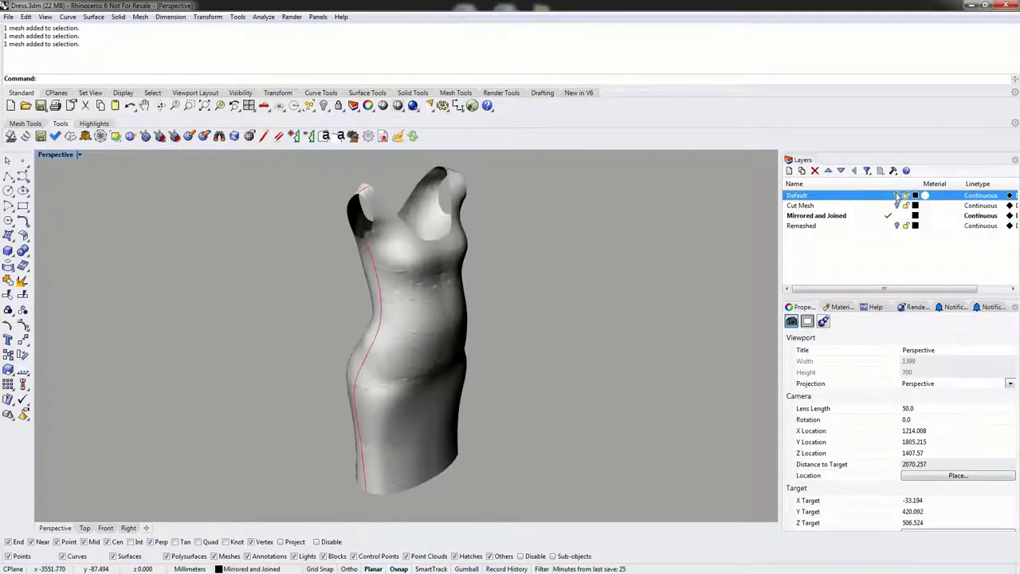
click(433, 307)
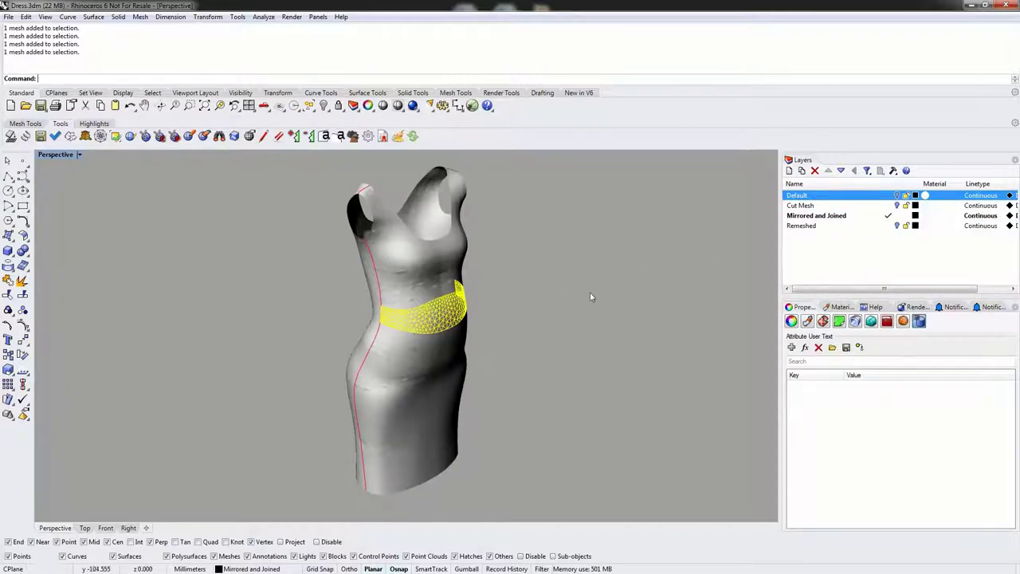
Step: Make Remeshed the current layer, hide Mirrored and Joined, and examine the textured dress panels by selecting several of them
click(890, 225)
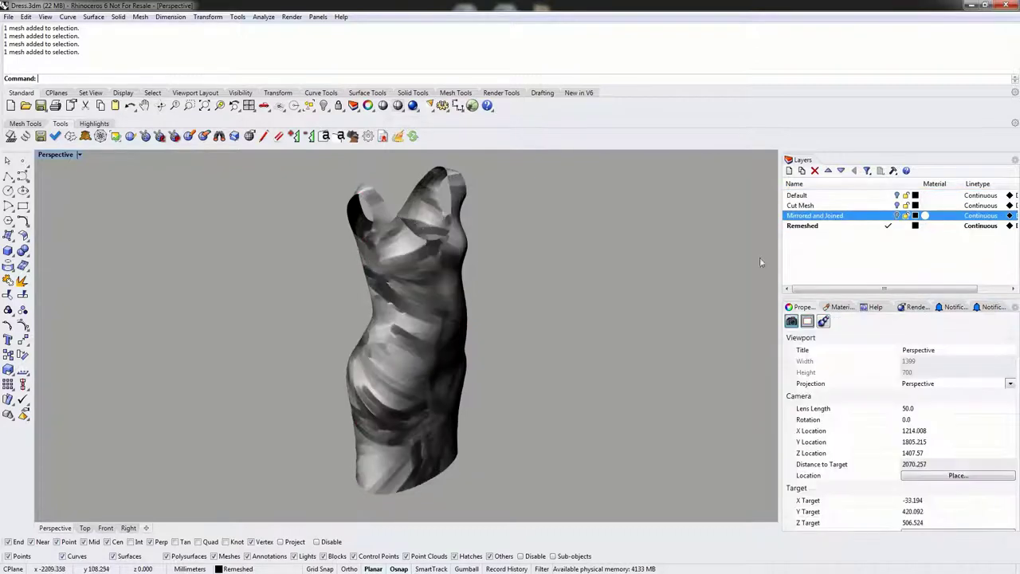
right_drag(541, 353, 406, 307)
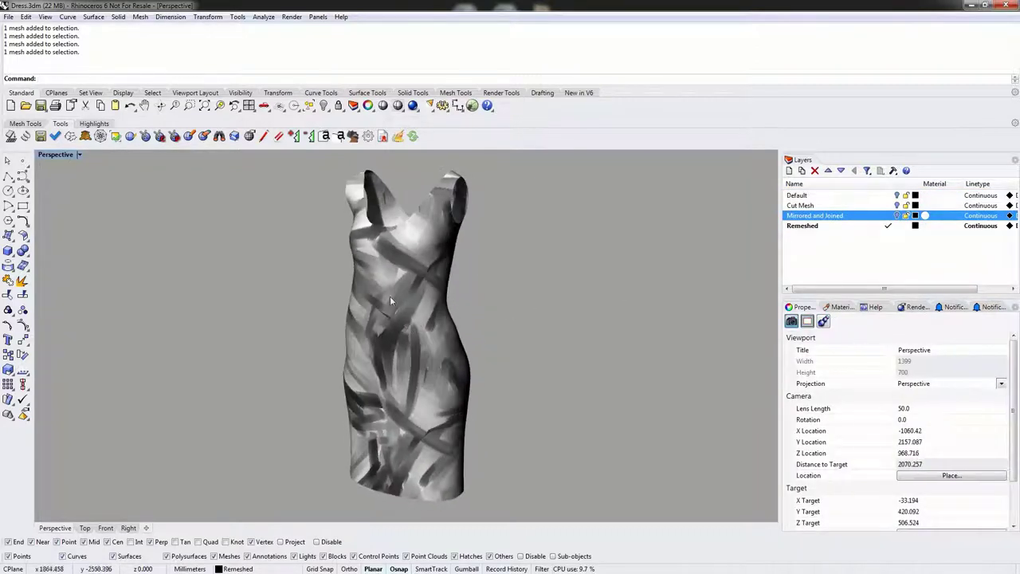
click(391, 299)
click(431, 254)
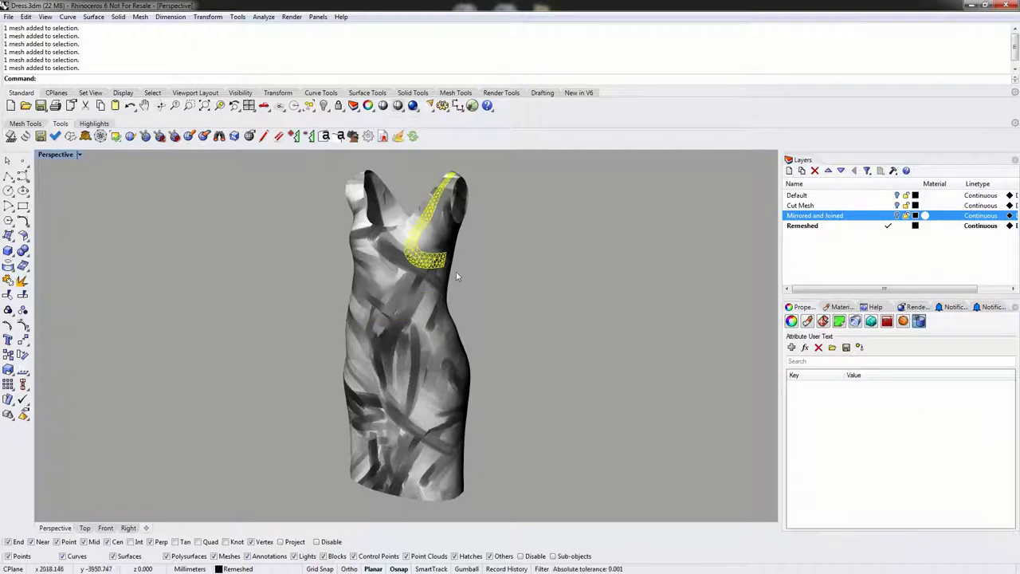
click(519, 247)
right_drag(595, 288, 725, 311)
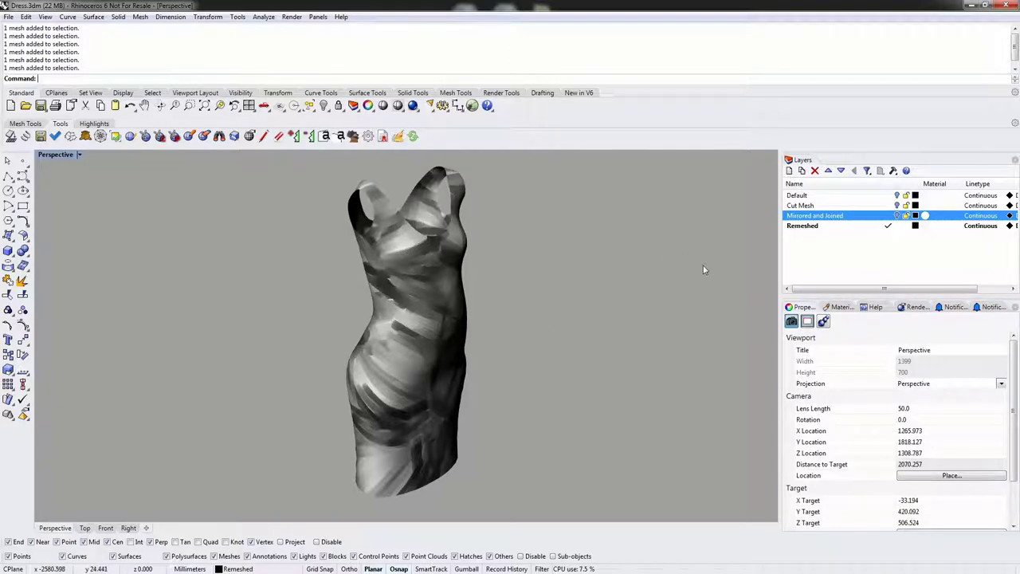
click(364, 214)
click(397, 243)
click(568, 258)
right_drag(545, 240, 233, 234)
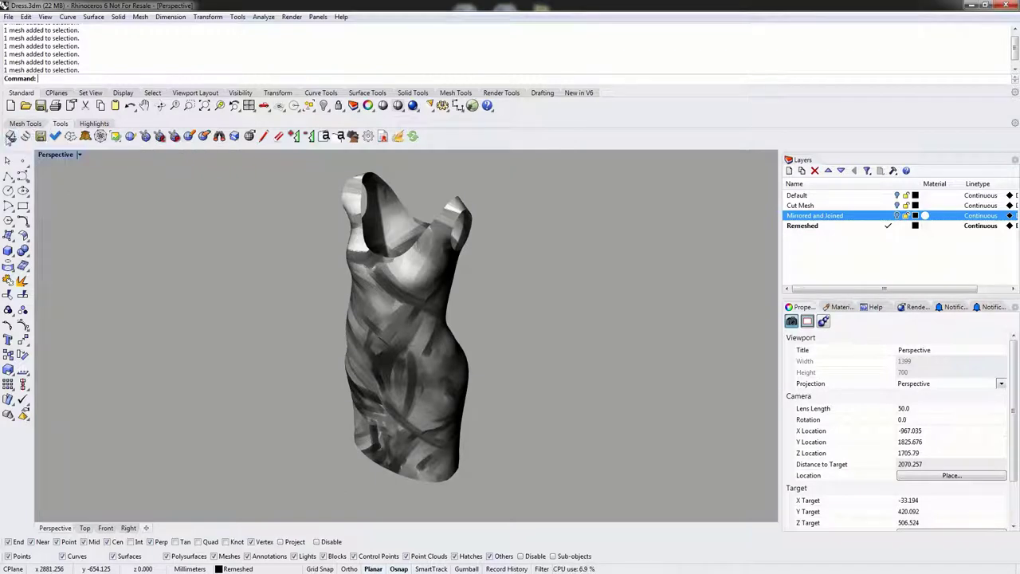
Step: Flatten all the remeshed dress meshes into 2D pattern pieces with the ExactFlat Flatten command
click(11, 137)
drag(248, 156, 551, 498)
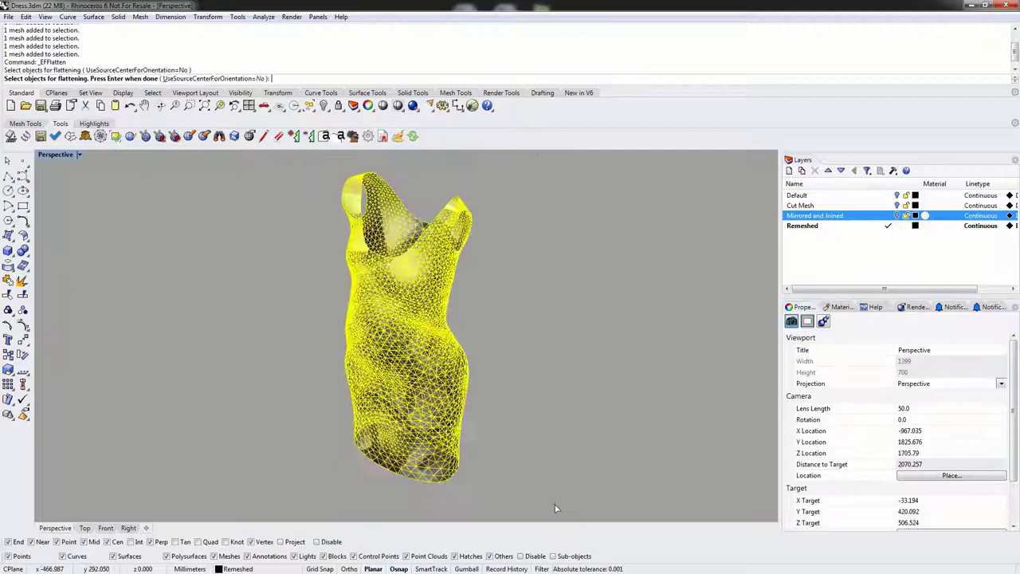
key(Return)
right_click(316, 338)
right_drag(316, 337, 487, 288)
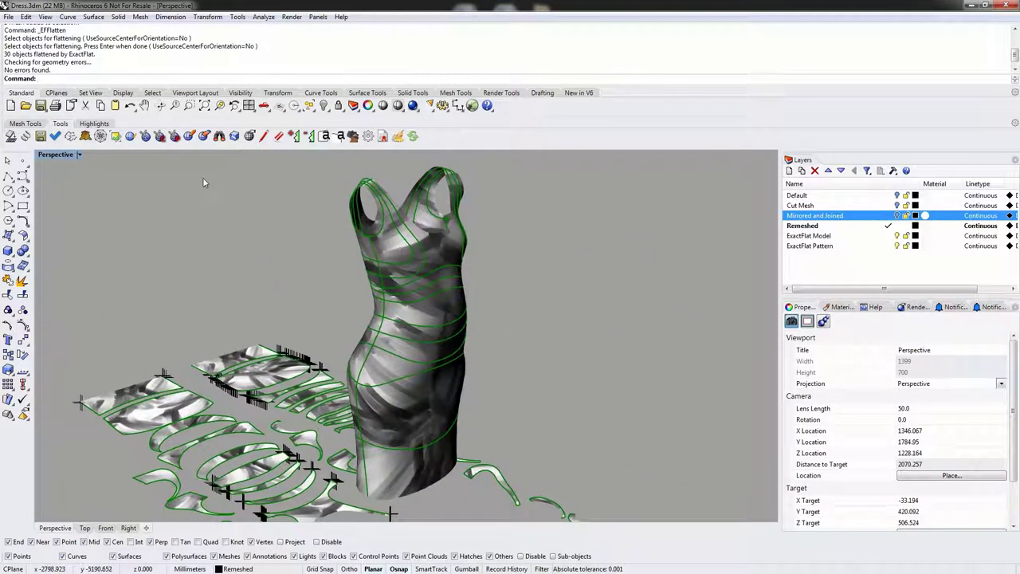
mouse_move(266, 327)
right_down()
mouse_move(261, 343)
mouse_move(276, 329)
right_up()
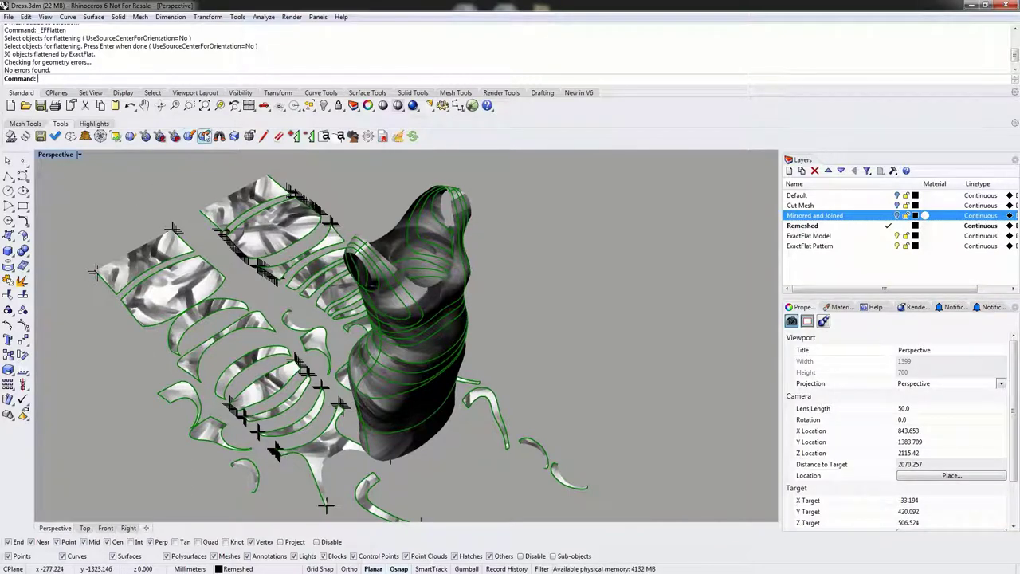
Step: Delete two curved cuts running from the strap across the bust on one side of the dress front
click(204, 137)
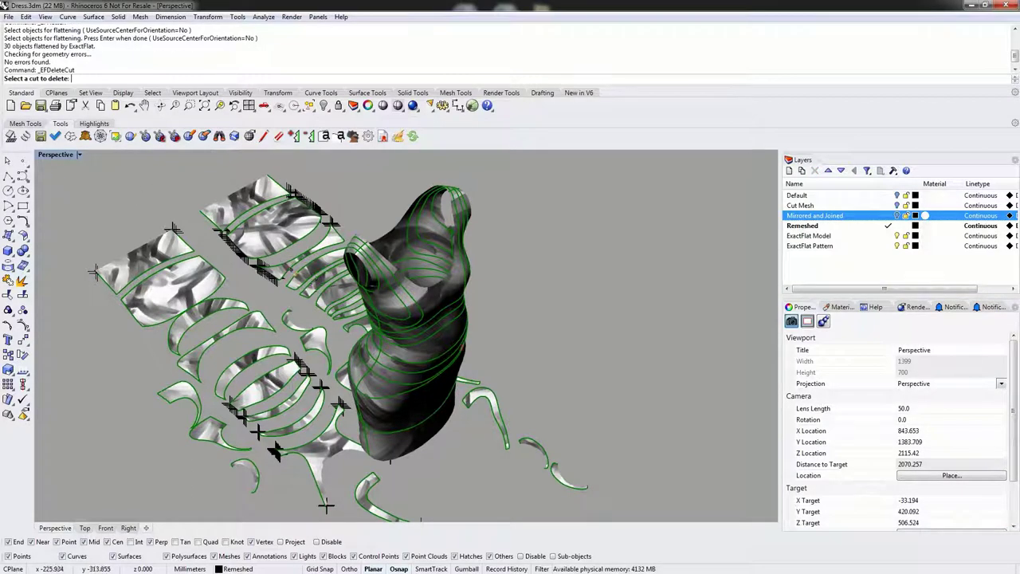
right_drag(396, 299, 404, 271)
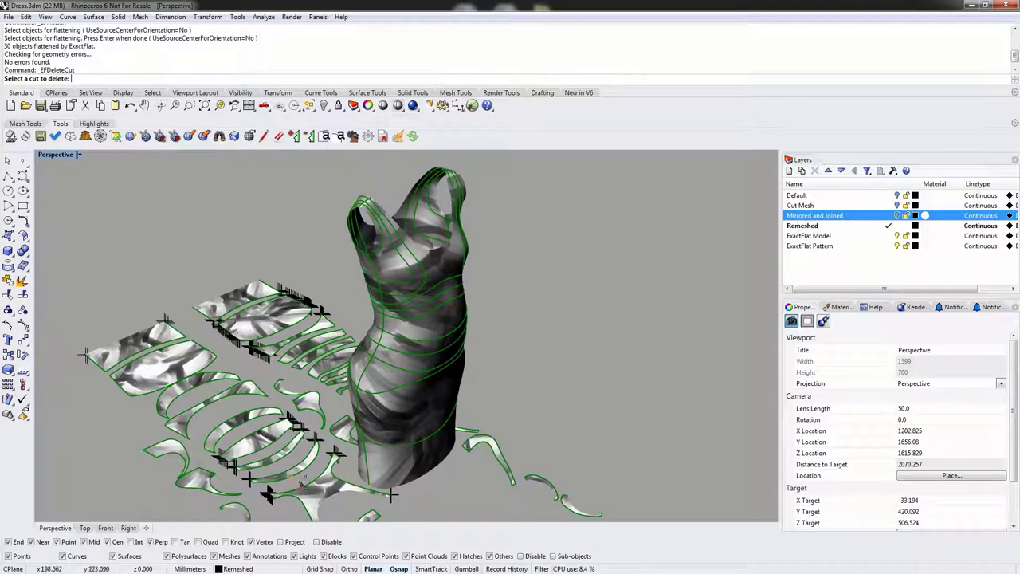
right_drag(405, 271, 428, 277)
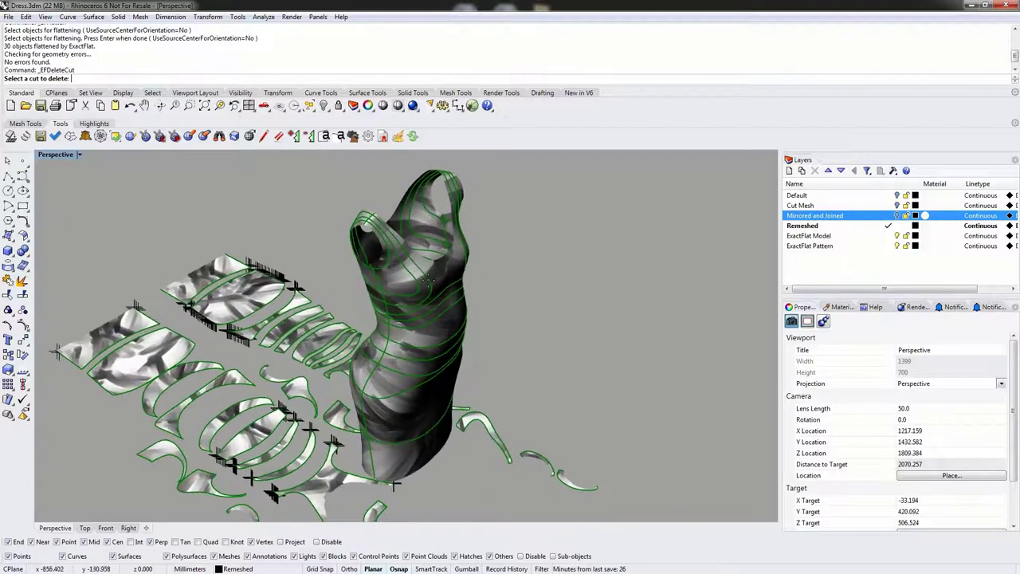
click(424, 273)
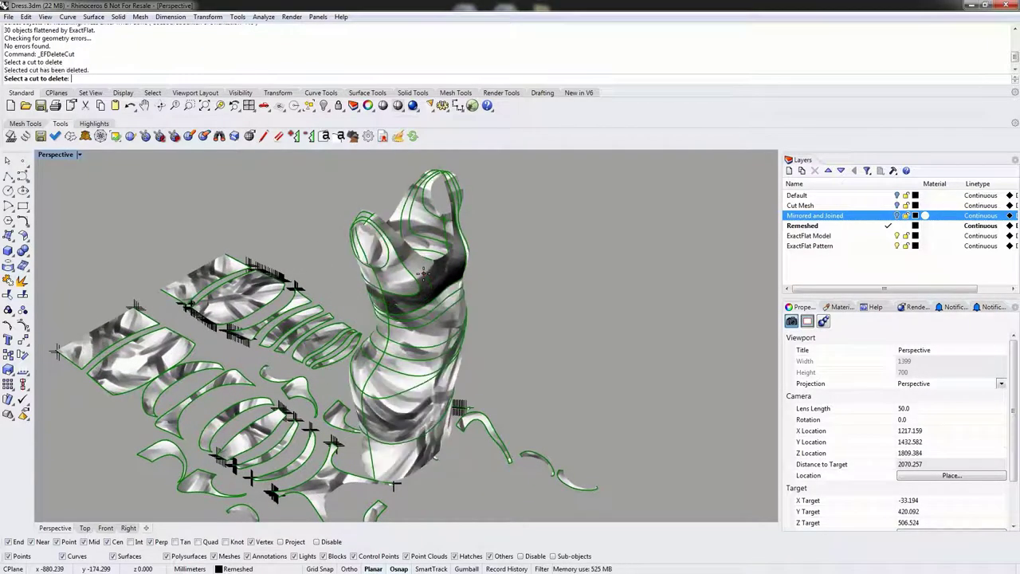
click(405, 272)
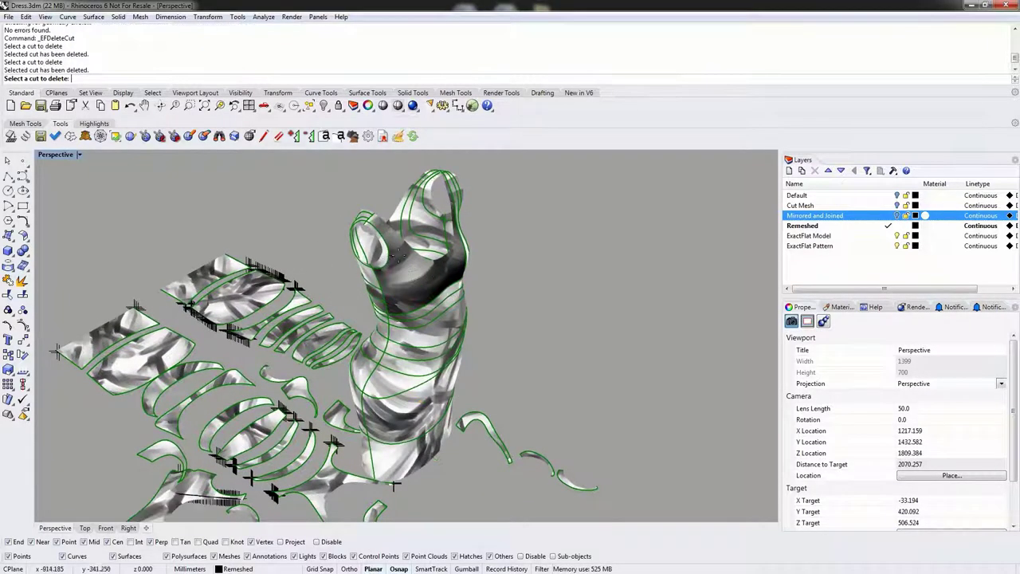
Step: Delete the matching bust cut on the other front side and the cuts along the front of both armholes
right_drag(454, 291, 285, 293)
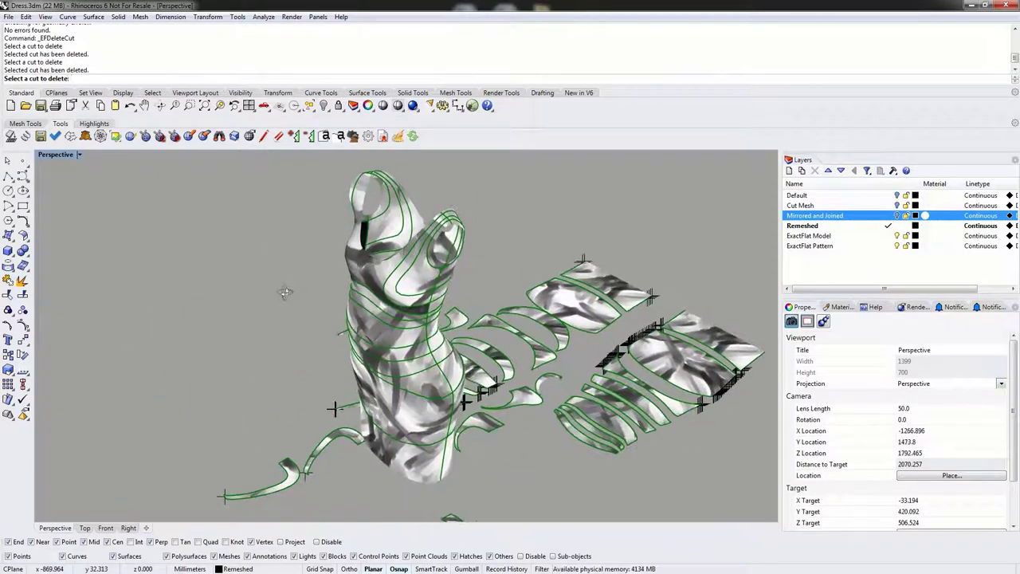
click(399, 266)
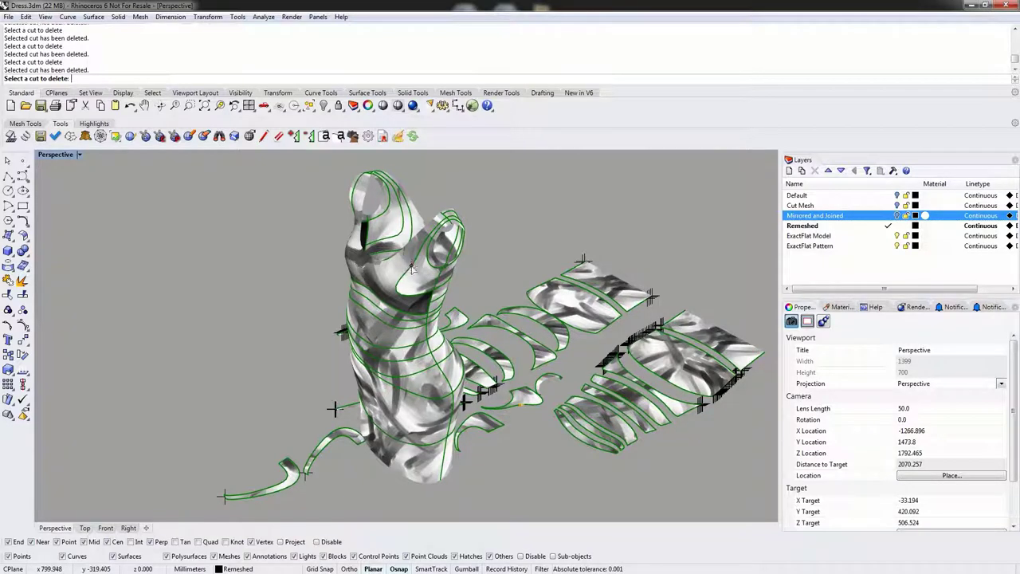
right_drag(426, 247, 454, 257)
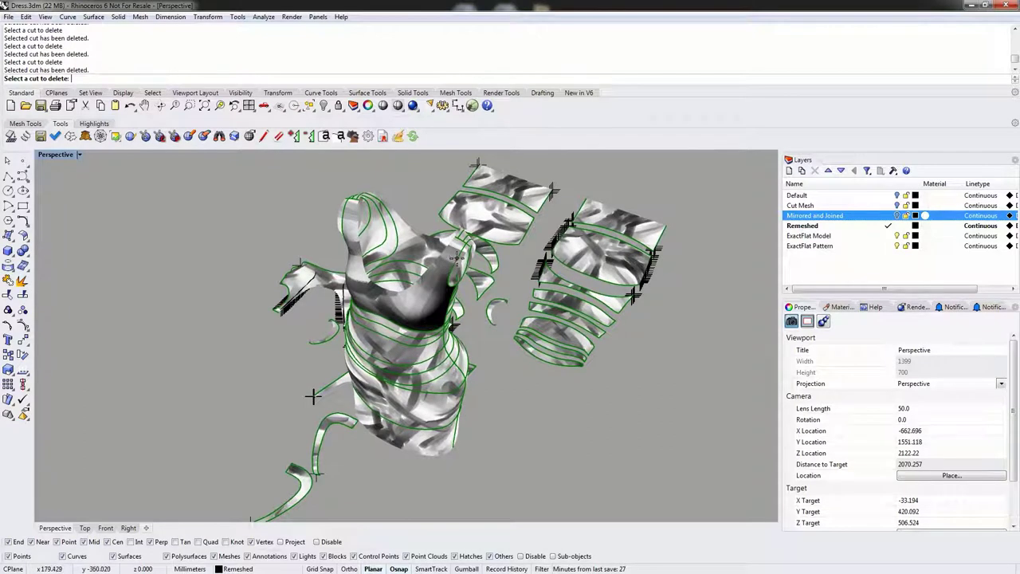
click(457, 257)
click(456, 263)
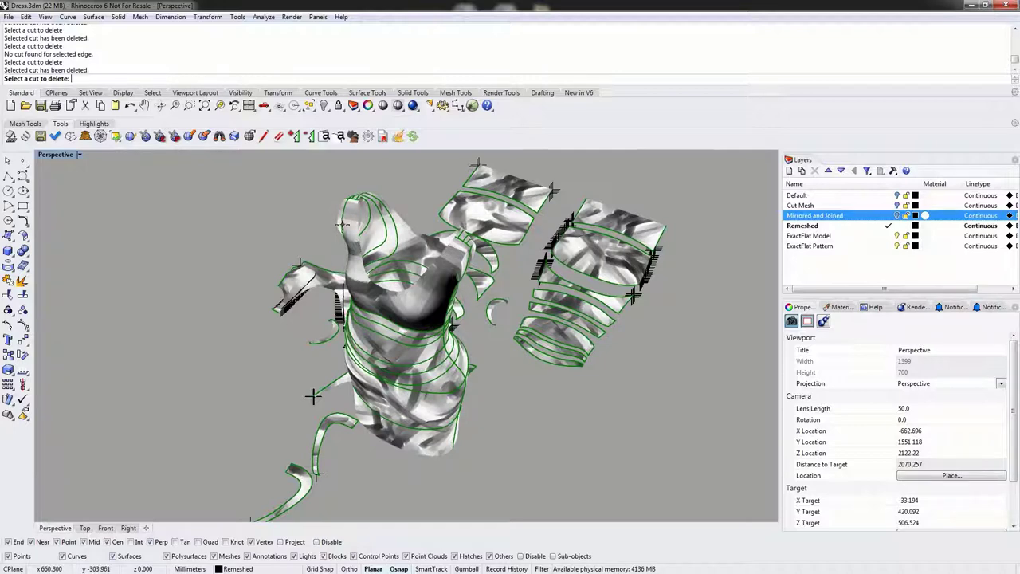
click(345, 230)
Step: Delete the curved cuts around the first armhole and strap on the back of the dress
right_drag(442, 277, 228, 250)
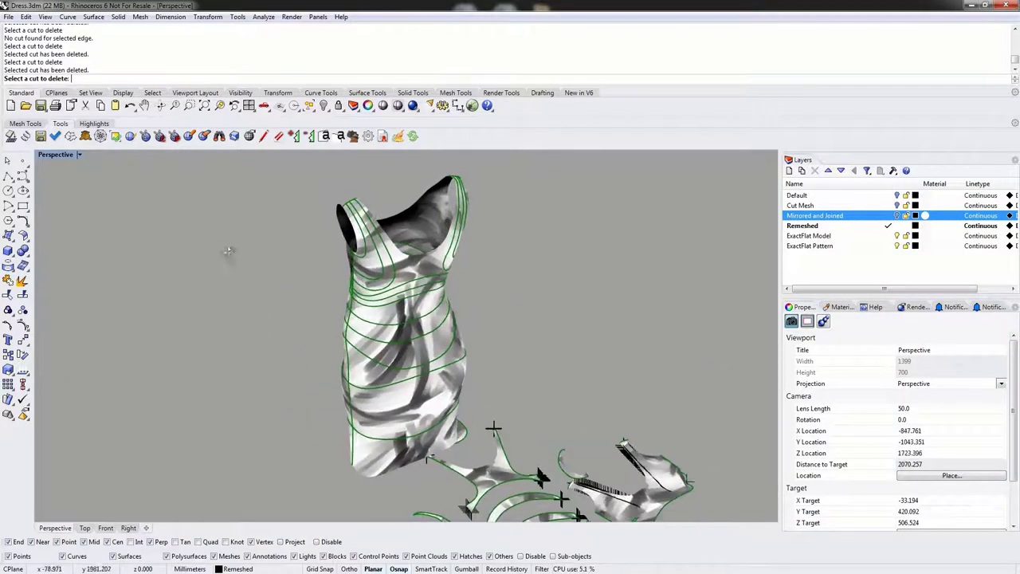
click(364, 243)
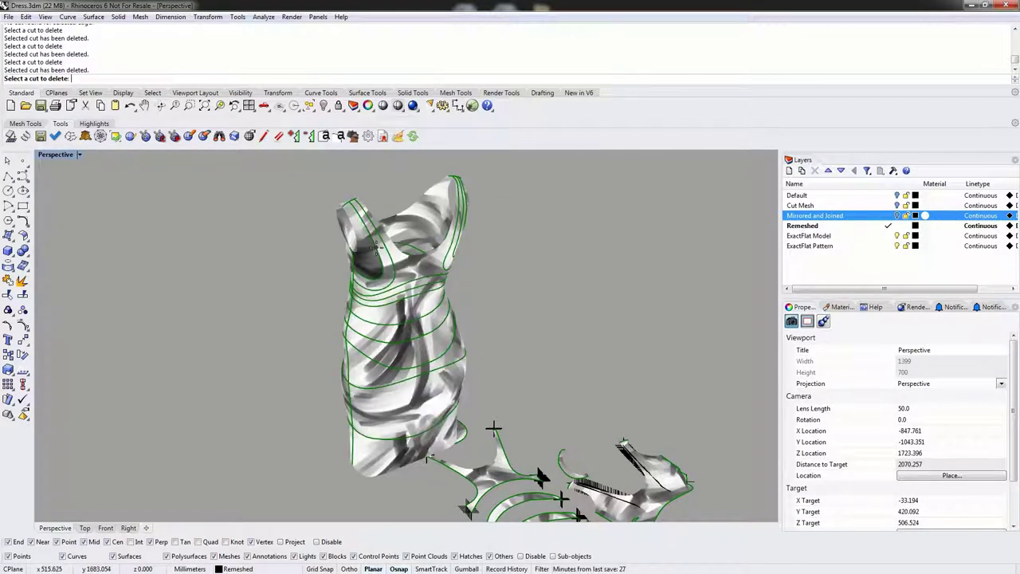
scroll(371, 247, up, 5)
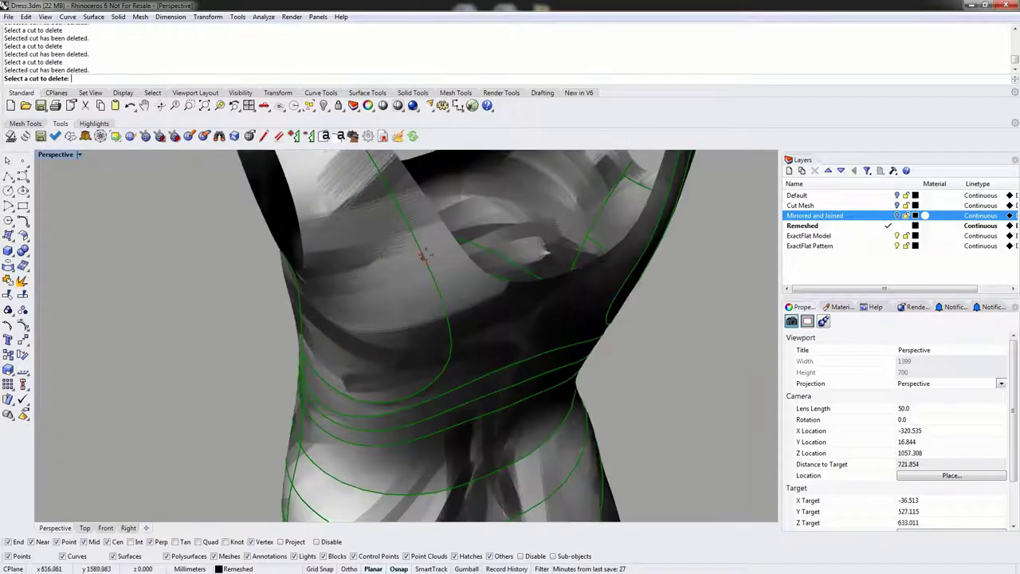
click(419, 244)
Step: Delete the three curved cuts around the opposite armhole and strap on the back of the dress
right_drag(613, 278, 503, 290)
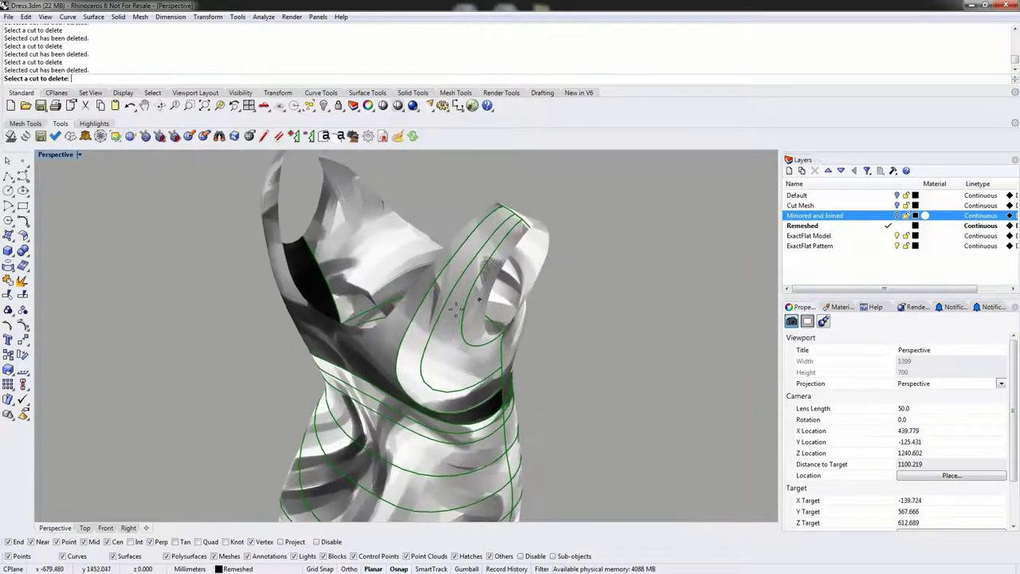
click(414, 316)
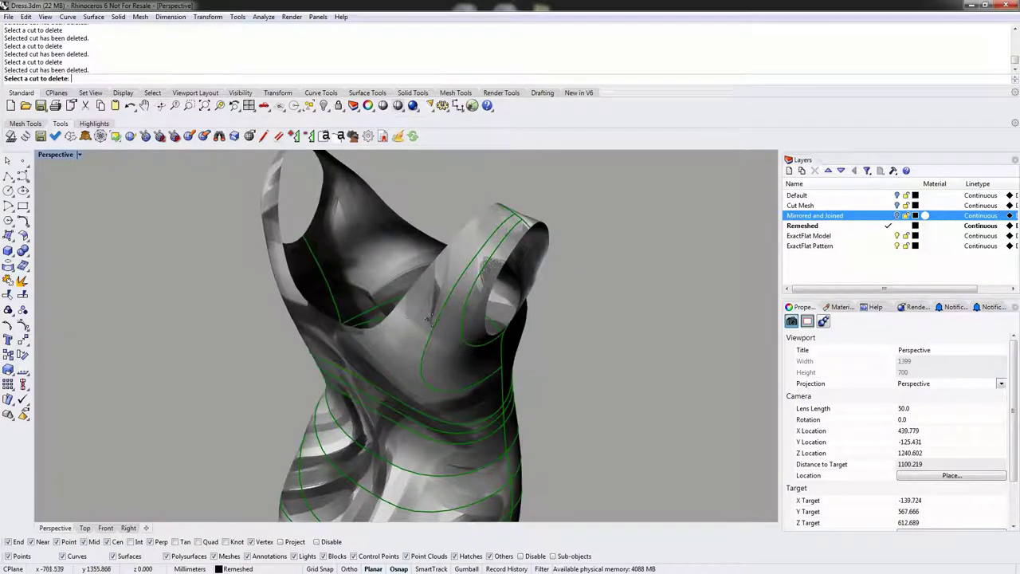
click(438, 317)
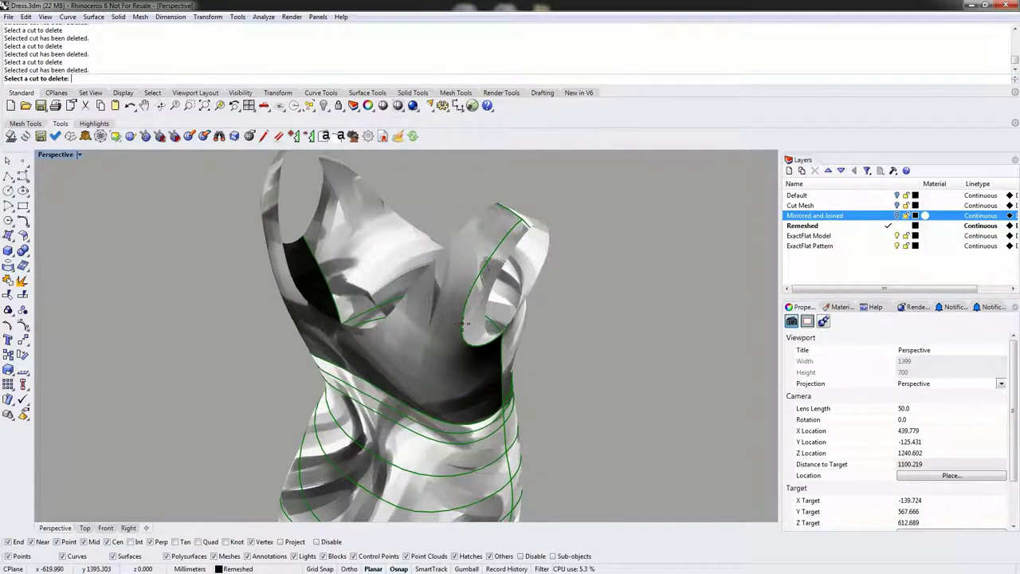
click(464, 323)
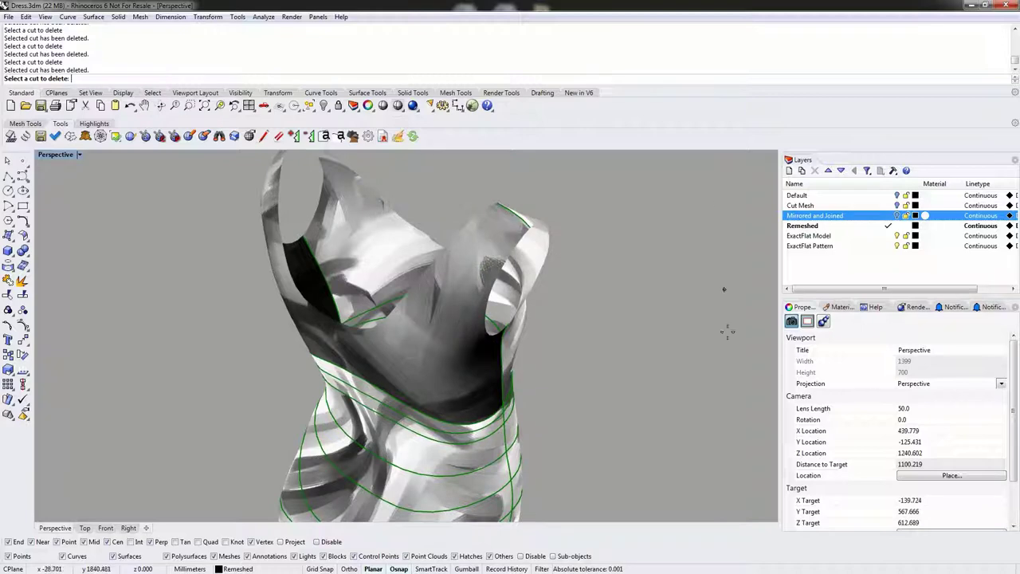
Step: Make the ExactFlat Model layer current and hide the Remeshed layer
right_drag(592, 388, 506, 401)
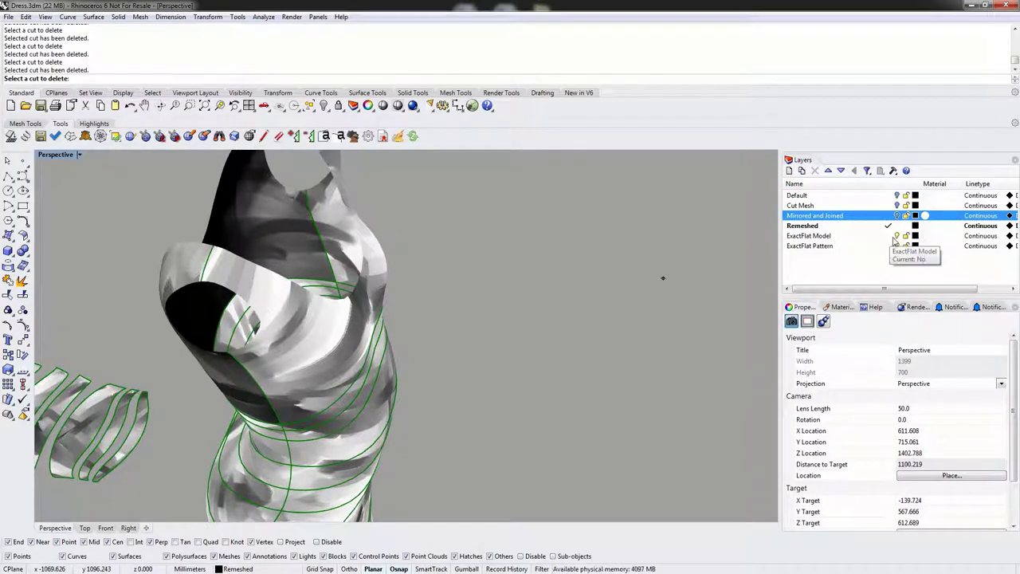
click(890, 237)
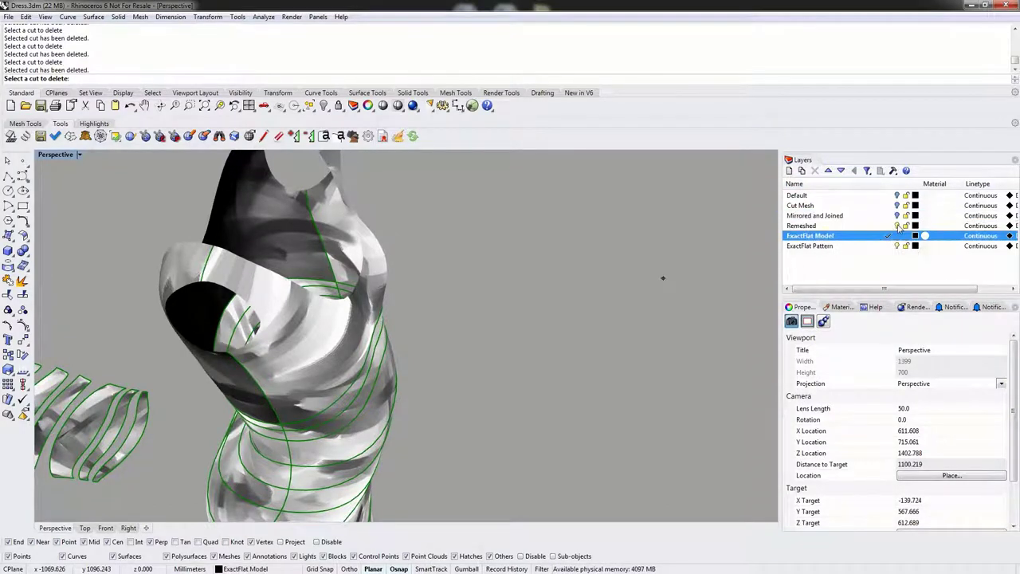
click(892, 227)
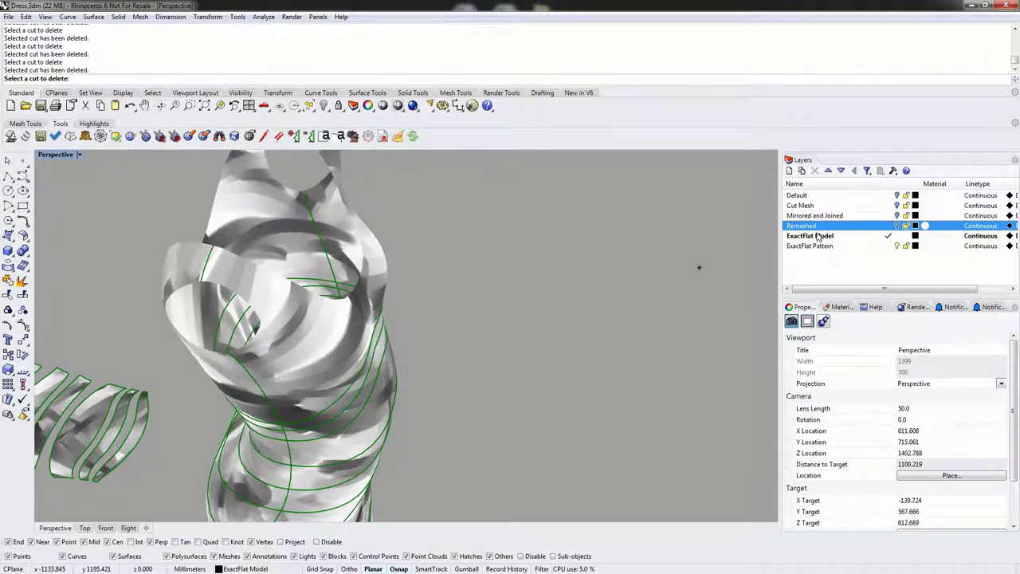
Step: Examine the remaining cuts on the dress from all sides, along with the flattened pattern pieces beside it
right_drag(479, 335, 75, 296)
right_drag(45, 409, 295, 327)
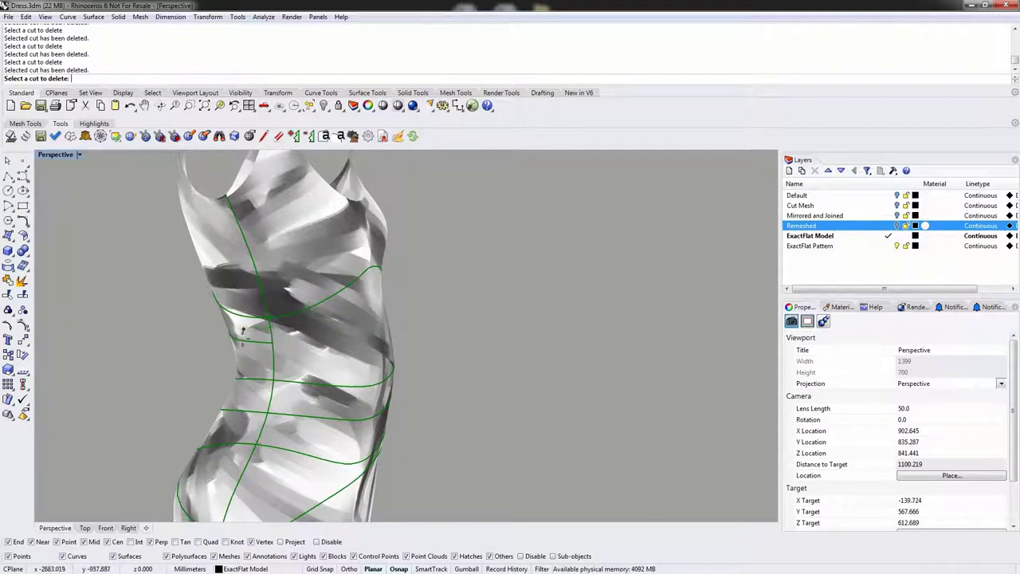
right_drag(244, 342, 350, 407)
scroll(431, 434, down, 8)
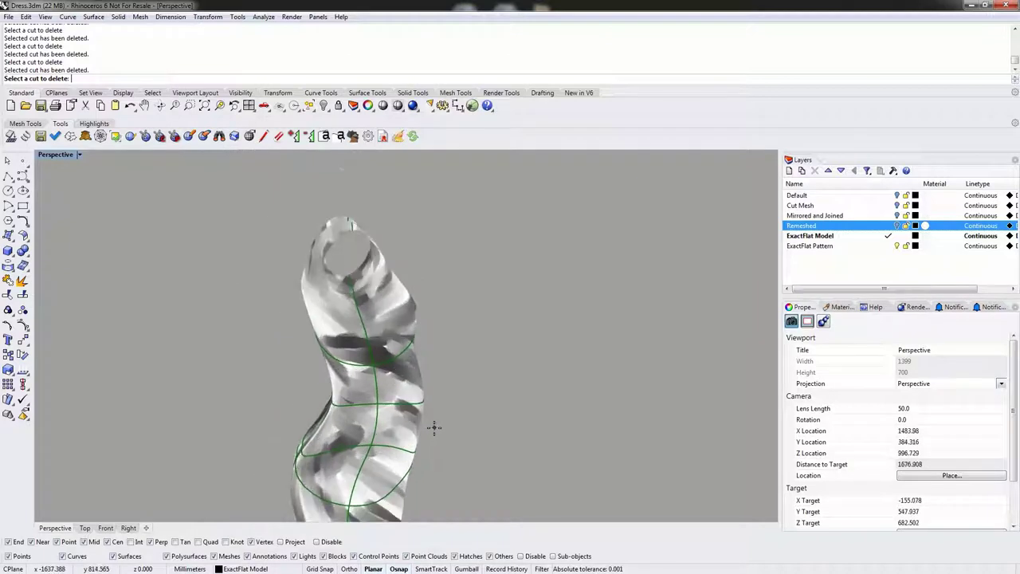
right_drag(365, 418, 382, 441)
shift+right_drag(435, 440, 389, 448)
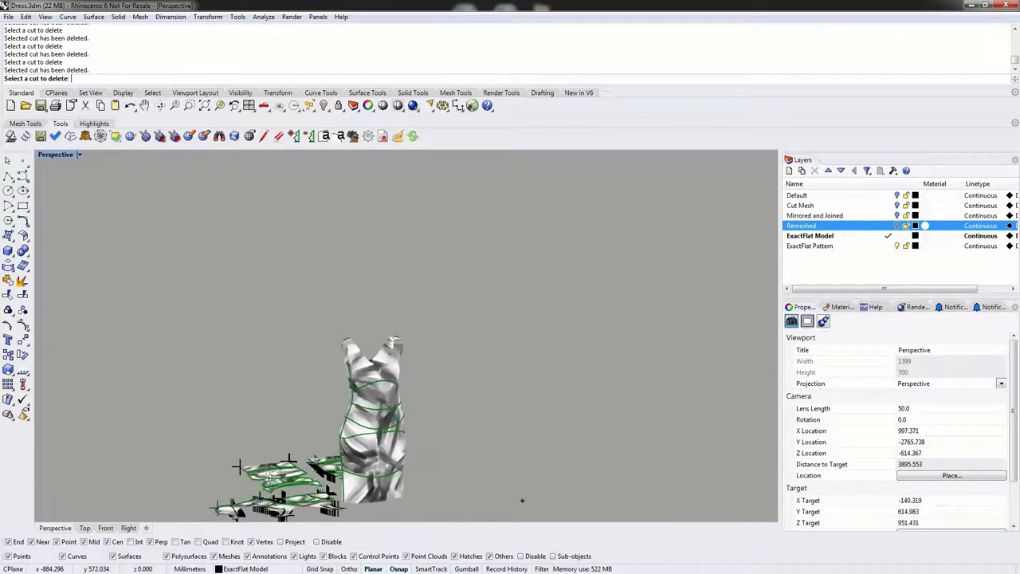
right_drag(323, 448, 367, 486)
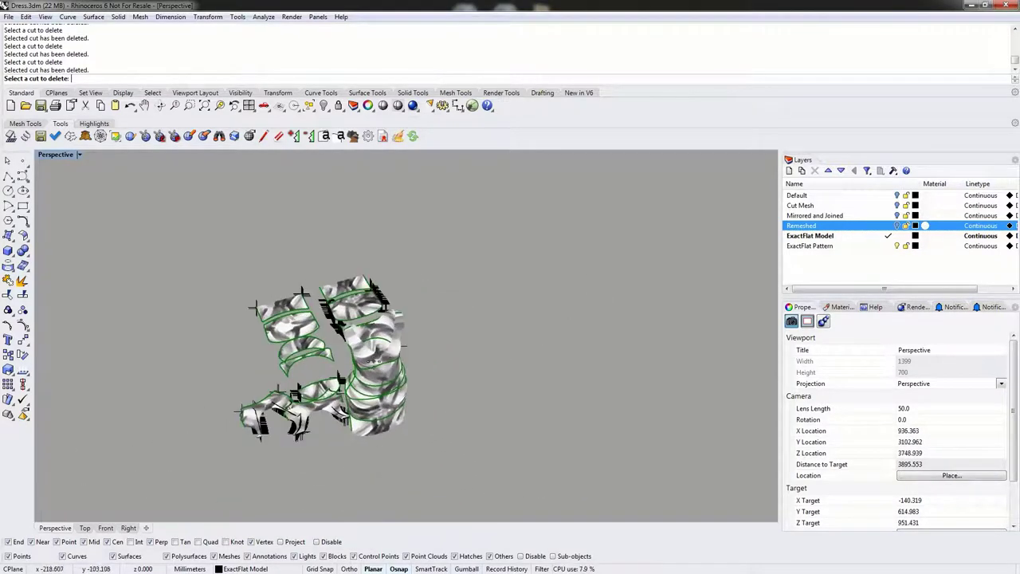
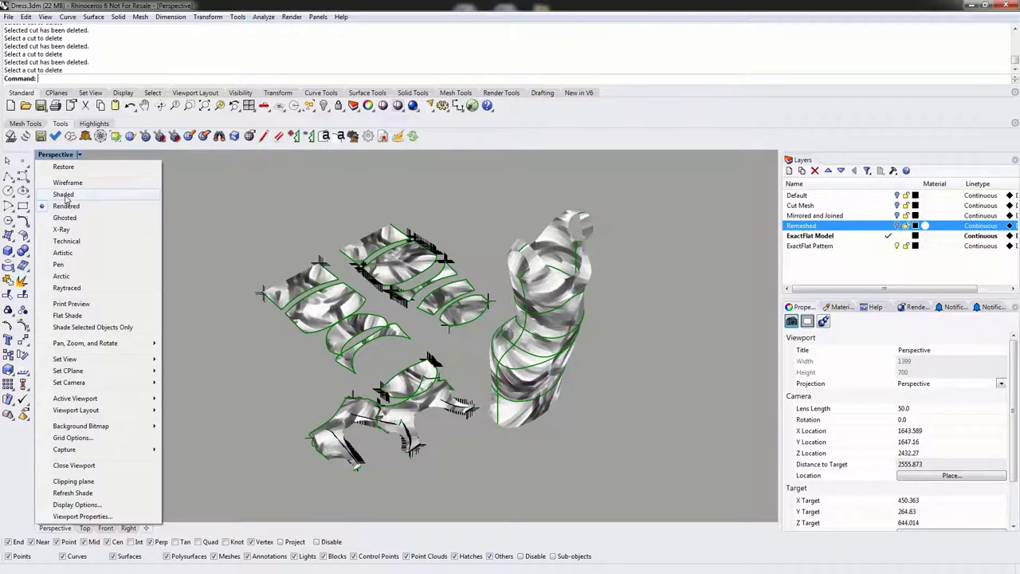
Step: Set the perspective viewport to Shaded display to show the color map on the dress and its pattern pieces
click(64, 194)
right_drag(573, 284, 411, 287)
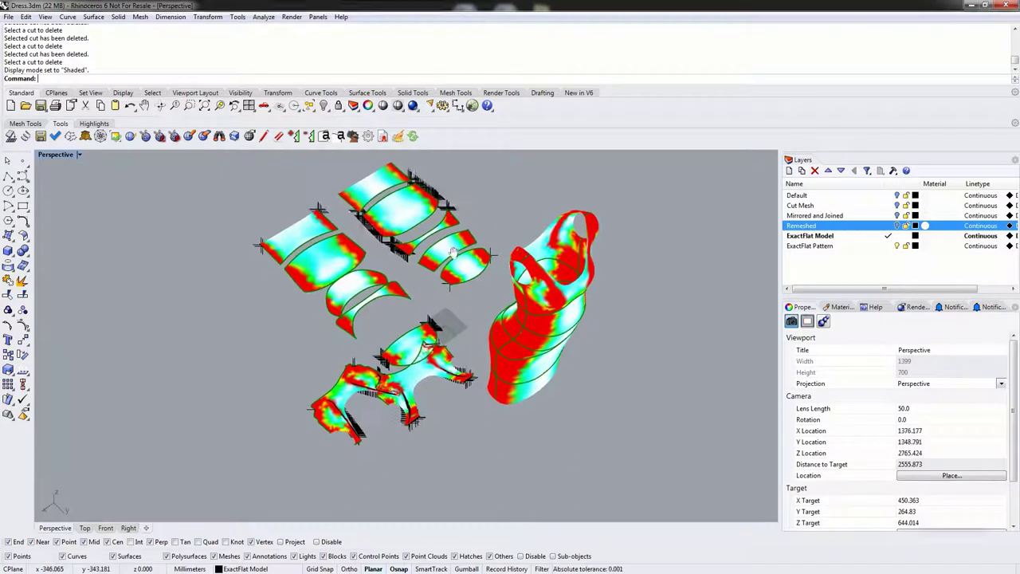
shift+right_drag(453, 251, 431, 297)
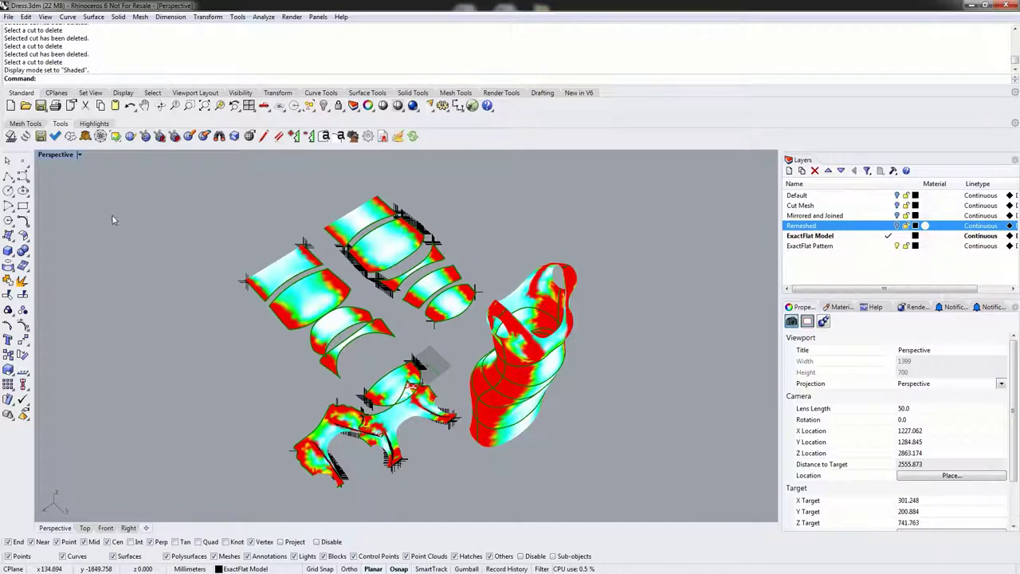
right_drag(567, 344, 590, 353)
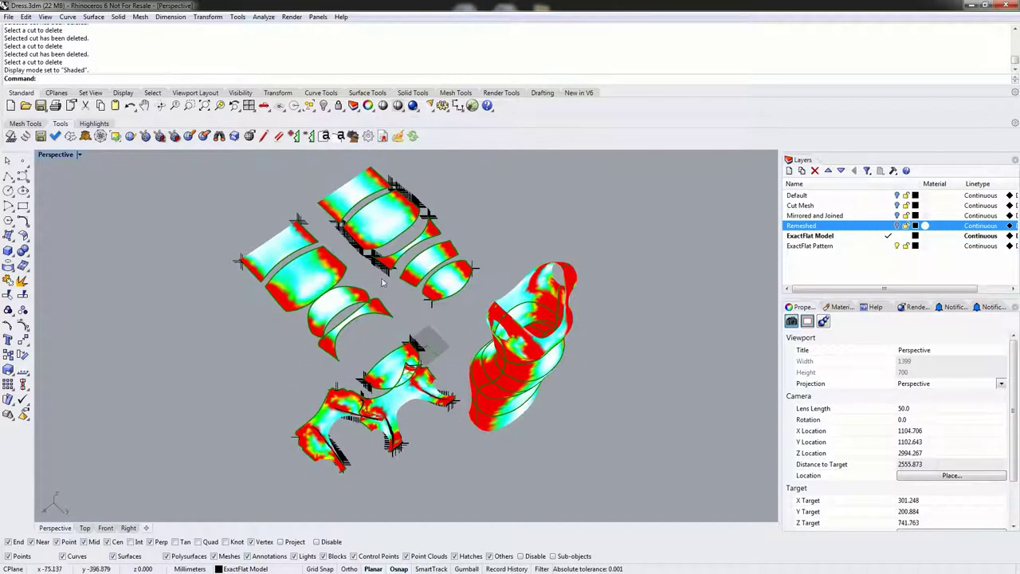
shift+right_drag(382, 282, 294, 243)
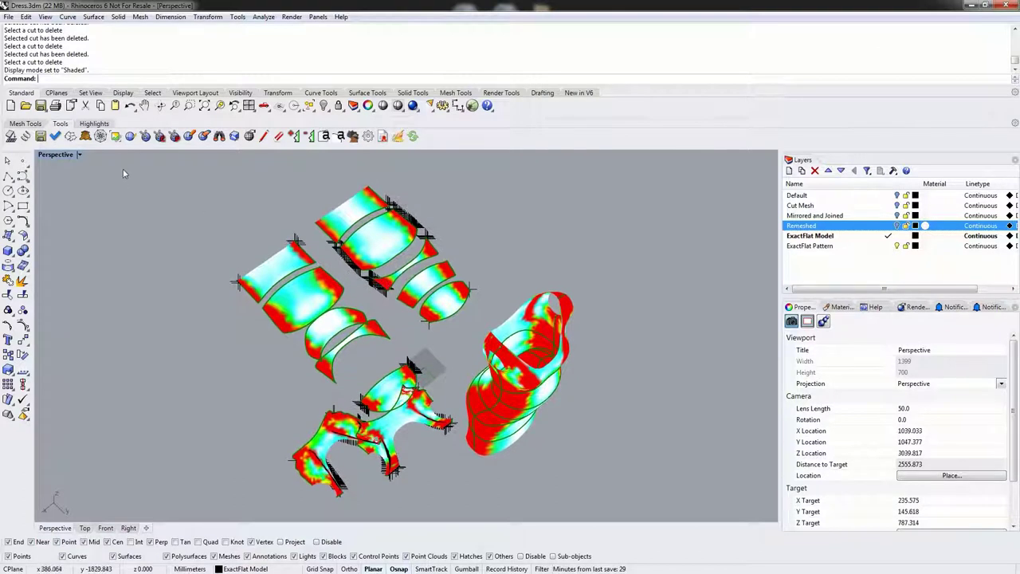
Step: Re-flatten both hem pieces, both hip pieces above them, and the two curved waist pieces in the same column as the first hem piece
click(70, 136)
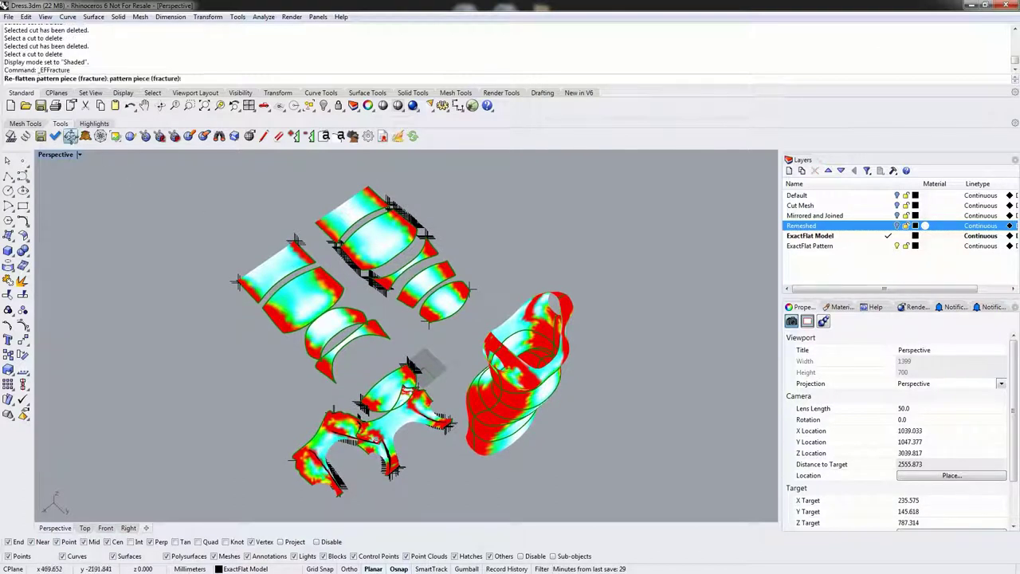
click(271, 270)
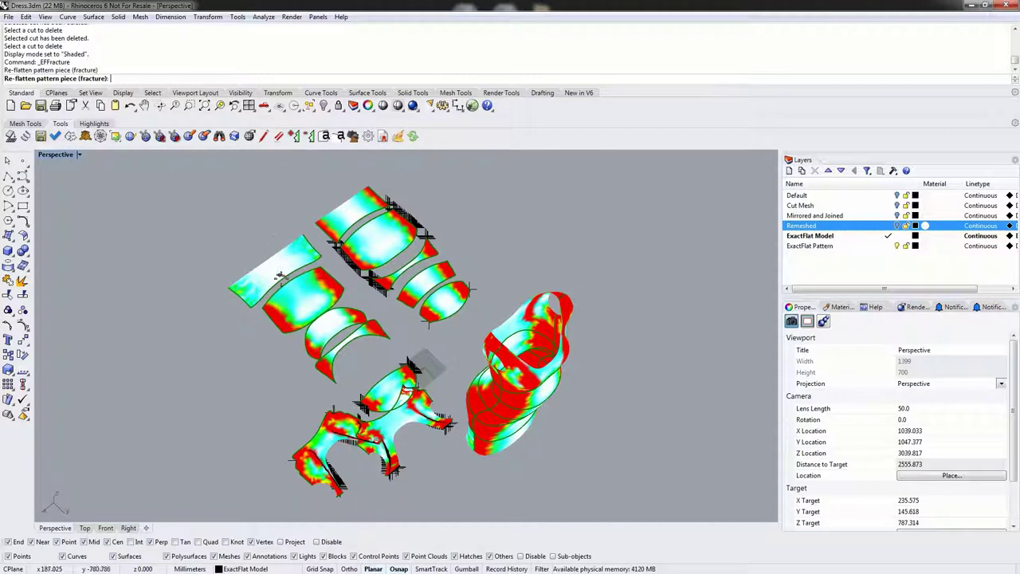
click(357, 214)
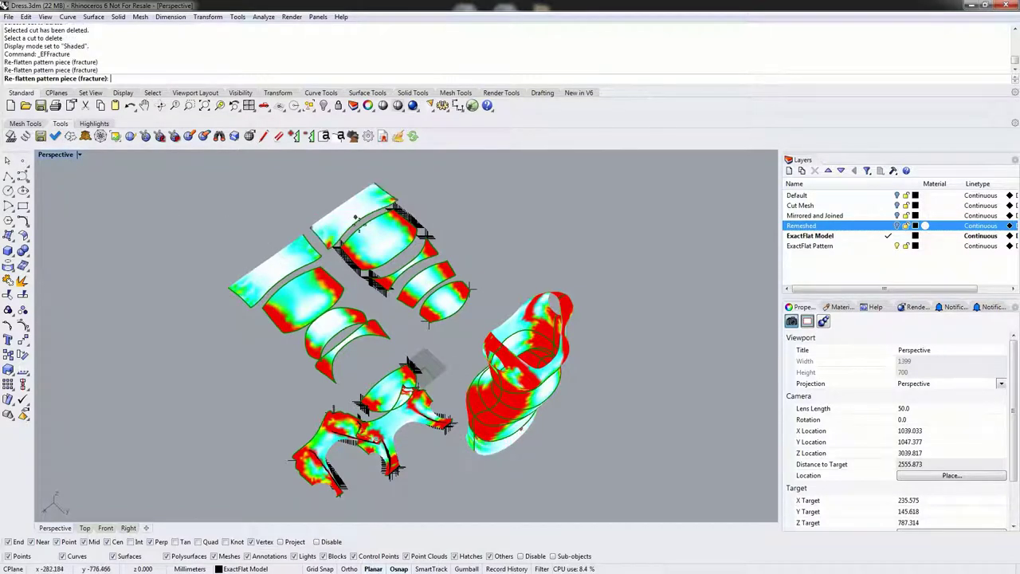
click(381, 243)
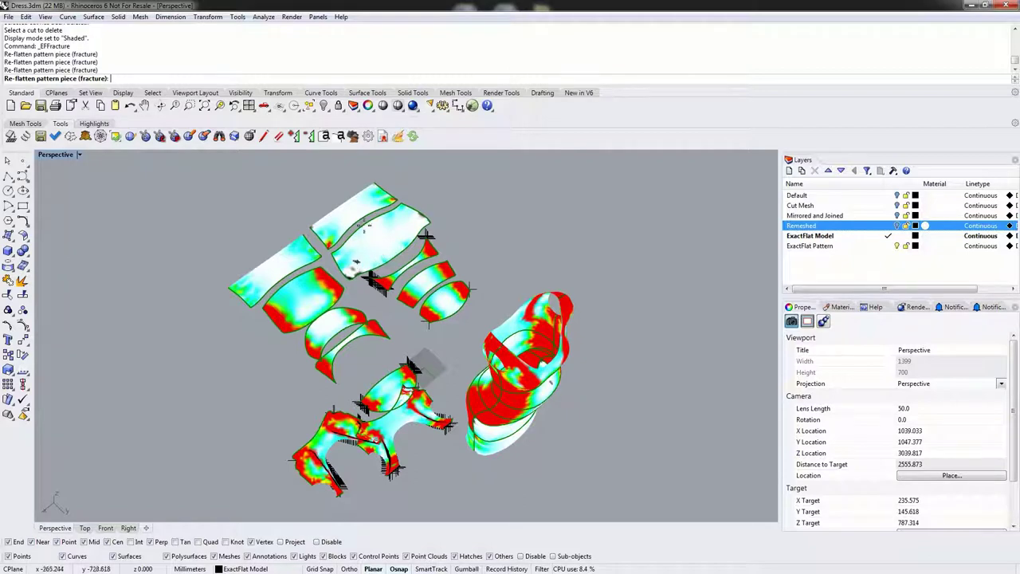
click(324, 299)
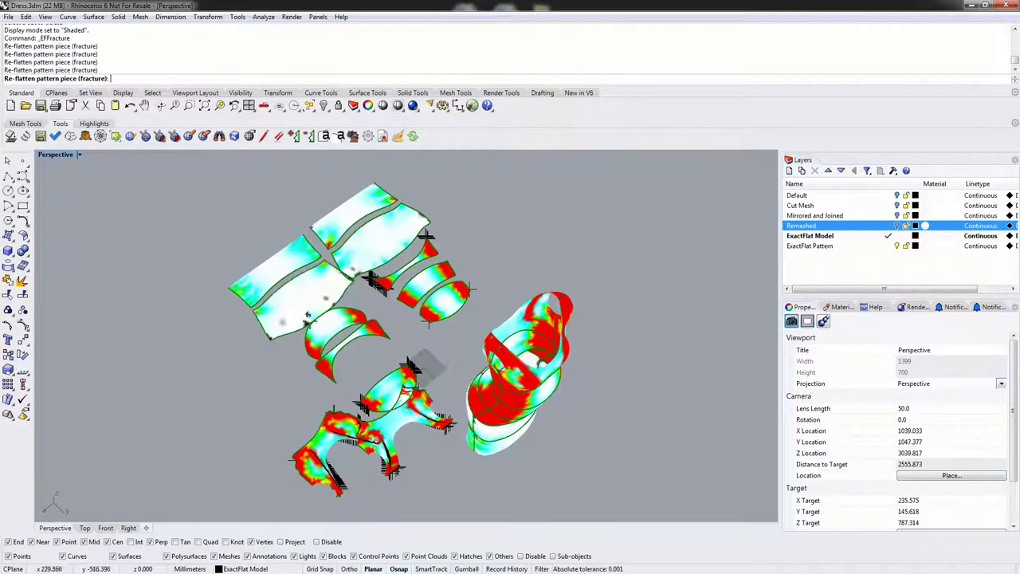
click(334, 328)
click(347, 336)
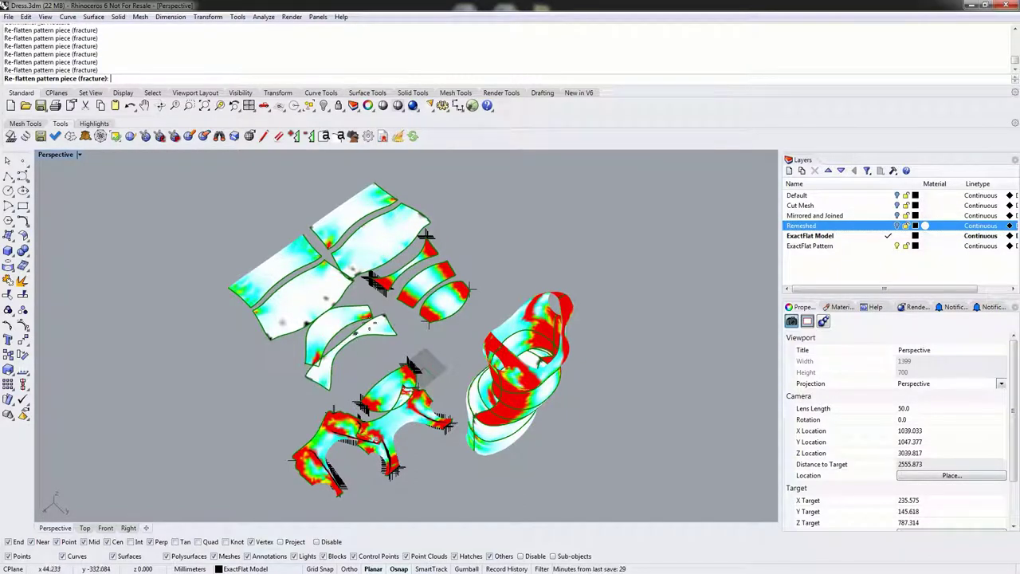
Step: Re-flatten the three waist pieces in the other column and the two bodice pieces with shoulder straps
click(428, 280)
click(414, 269)
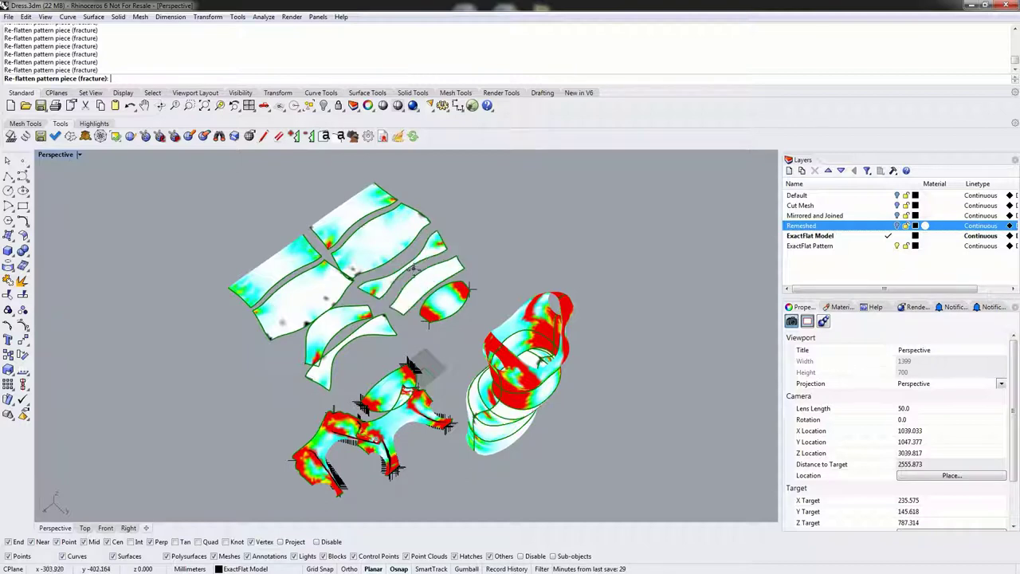
click(450, 306)
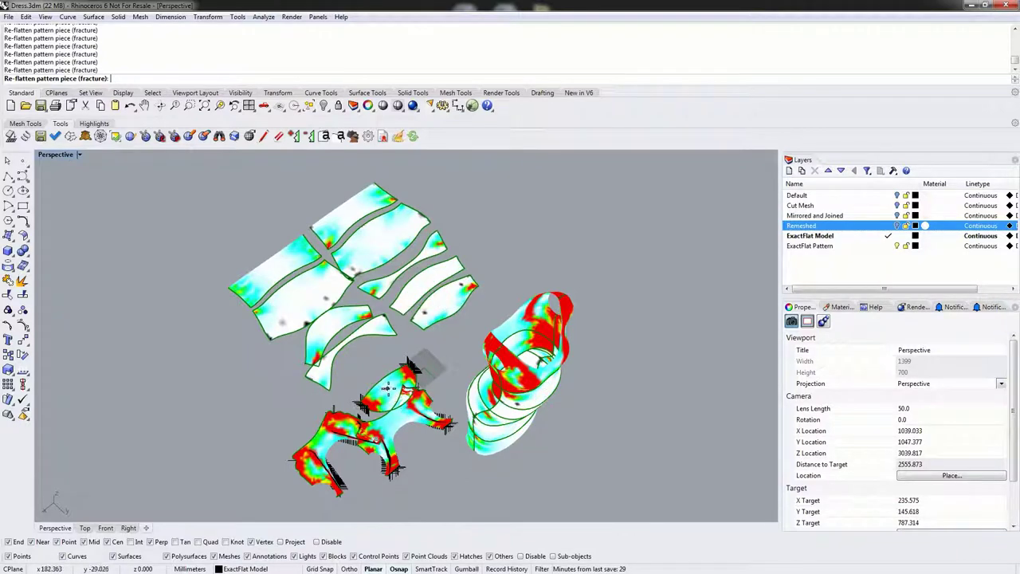
click(397, 421)
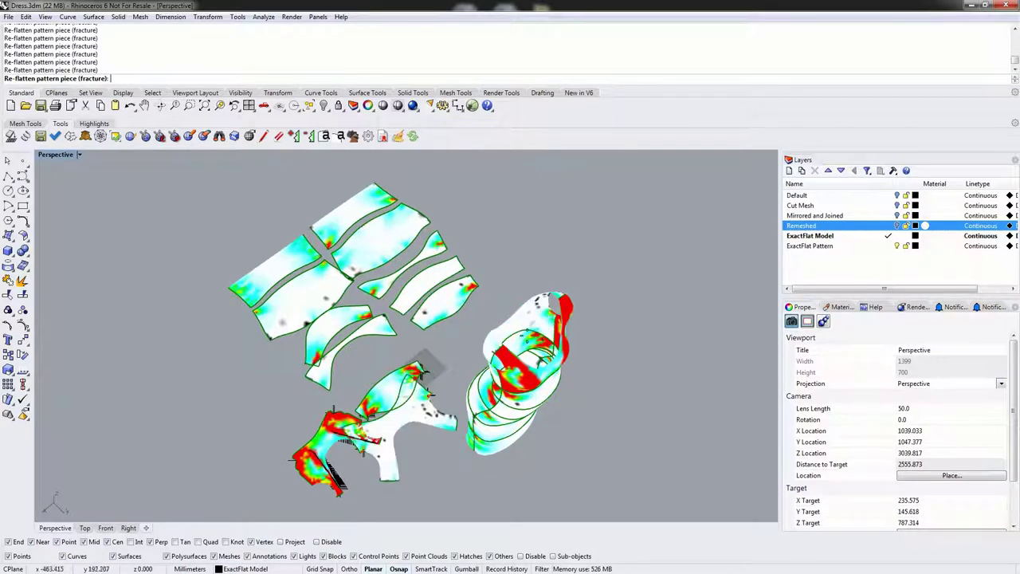
click(322, 443)
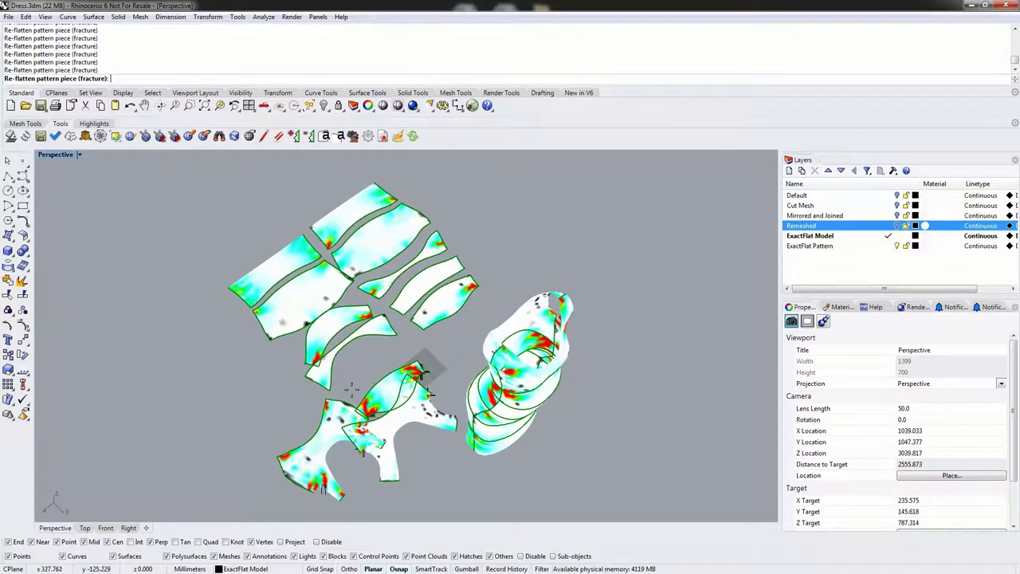
right_drag(385, 384, 371, 422)
shift+right_drag(400, 309, 408, 343)
key(Return)
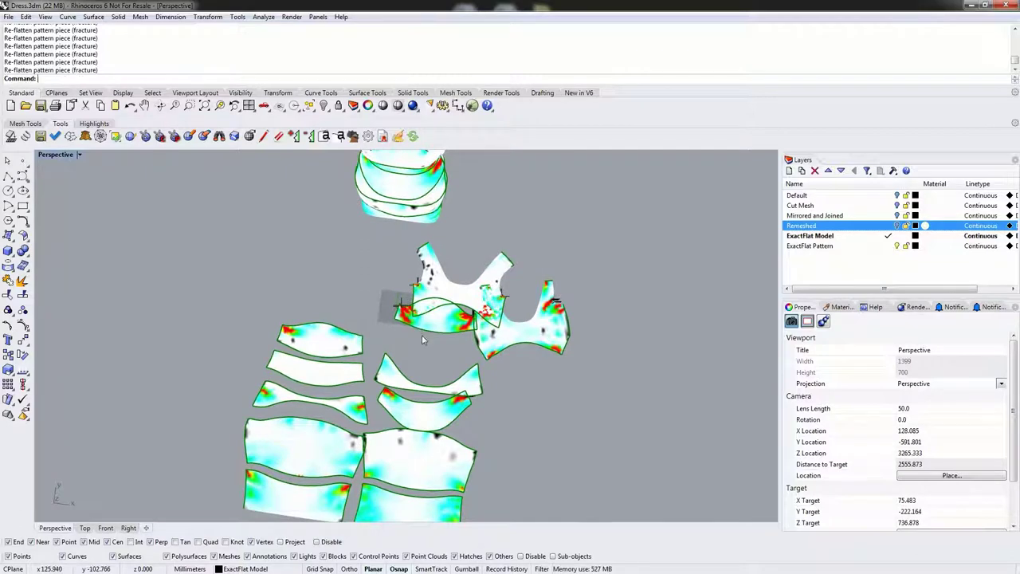
Step: Move the two strapped bodice pieces and the lens-shaped piece apart into empty space so they no longer overlap
drag(541, 329, 686, 381)
drag(451, 319, 534, 345)
drag(470, 295, 544, 331)
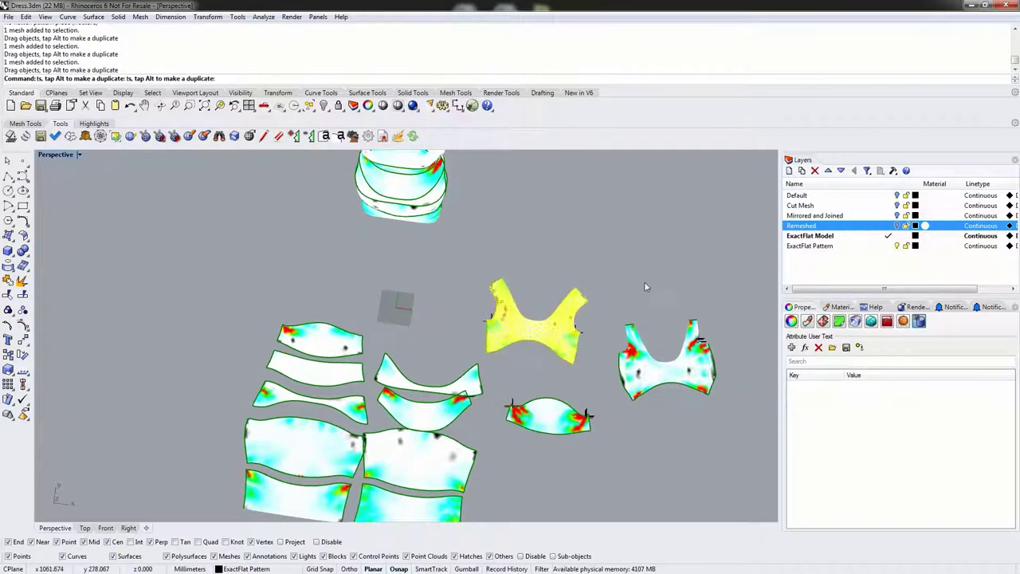
key(Escape)
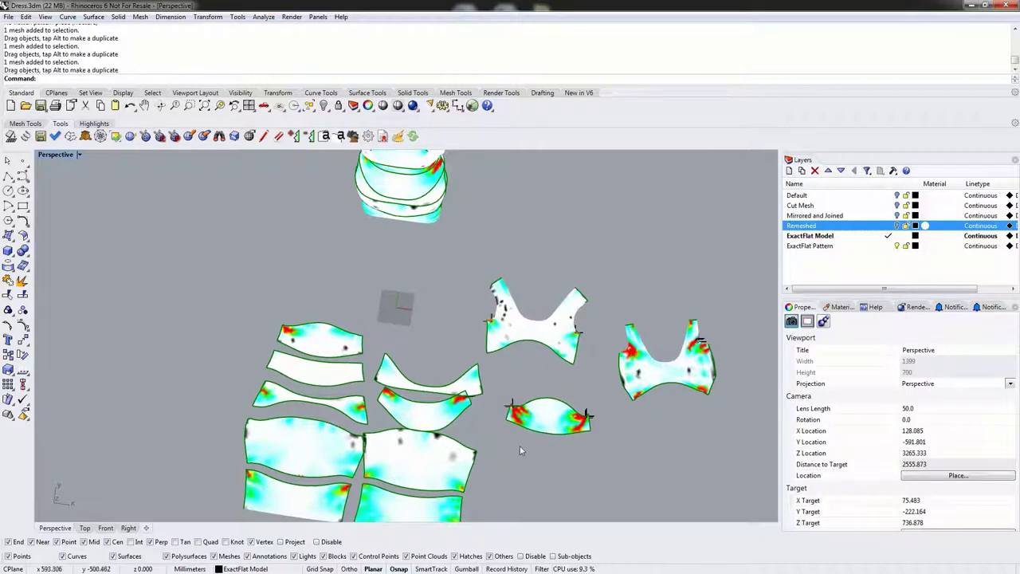
Step: Re-flatten the strapped bodice piece above the lens-shaped piece repeatedly with the fracture method
shift+right_drag(580, 447, 545, 434)
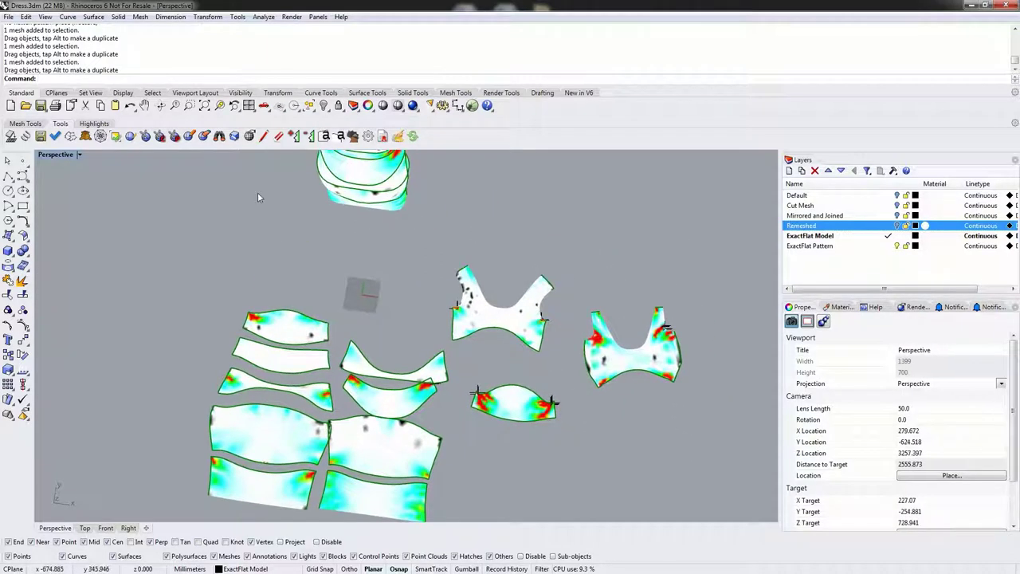
click(70, 136)
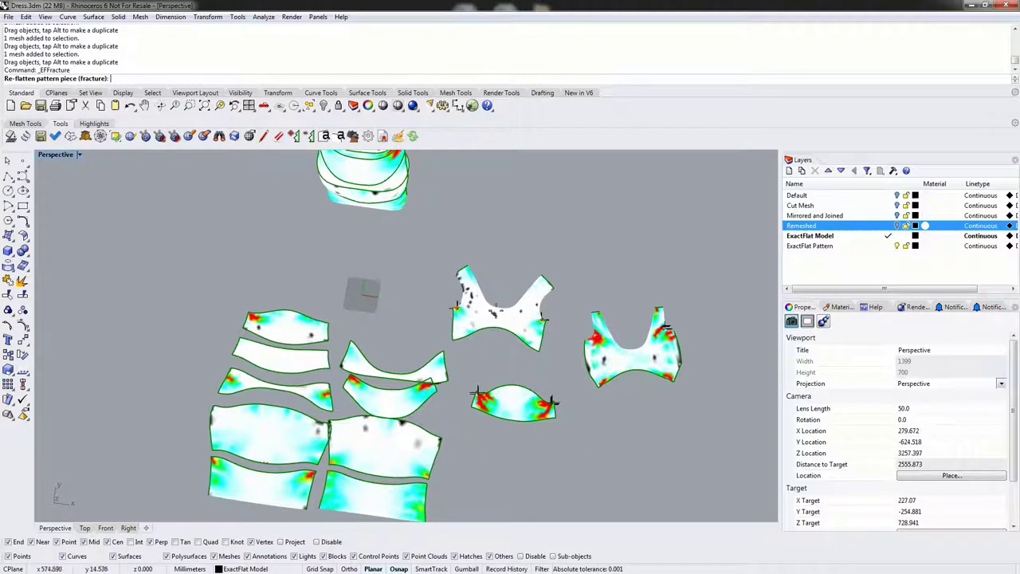
click(477, 313)
click(494, 319)
click(517, 331)
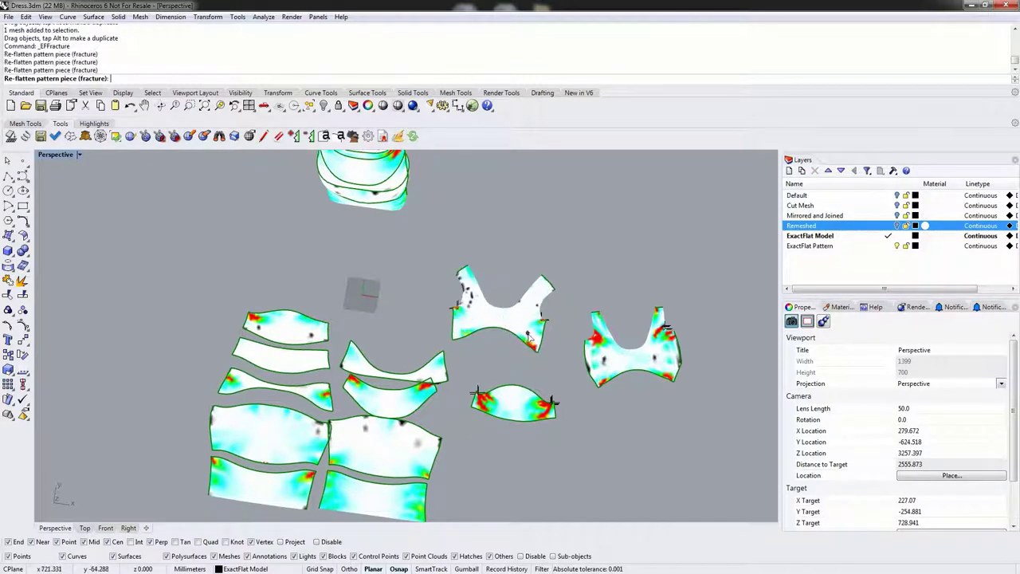
click(529, 335)
click(518, 316)
click(508, 312)
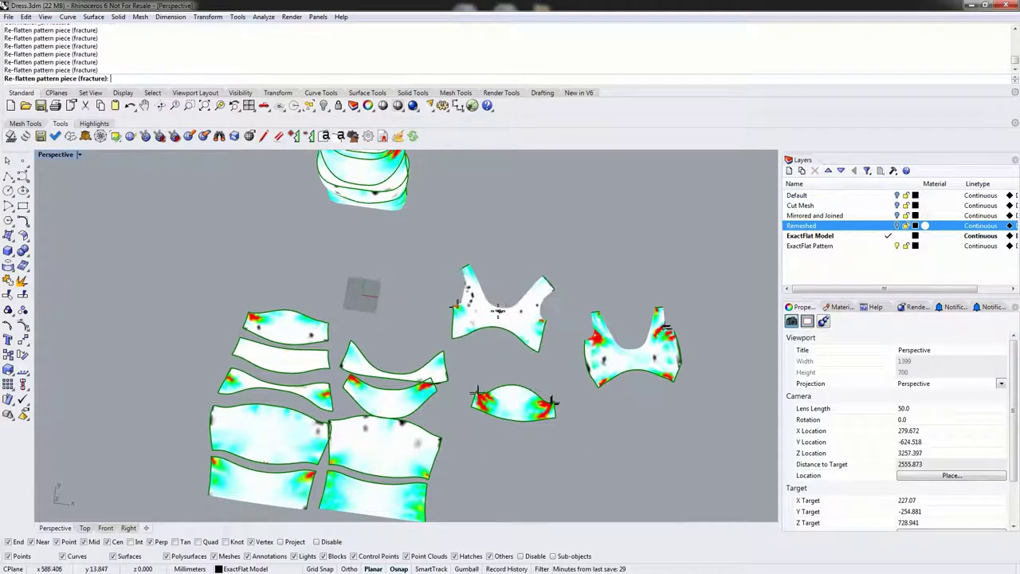
click(490, 312)
click(496, 322)
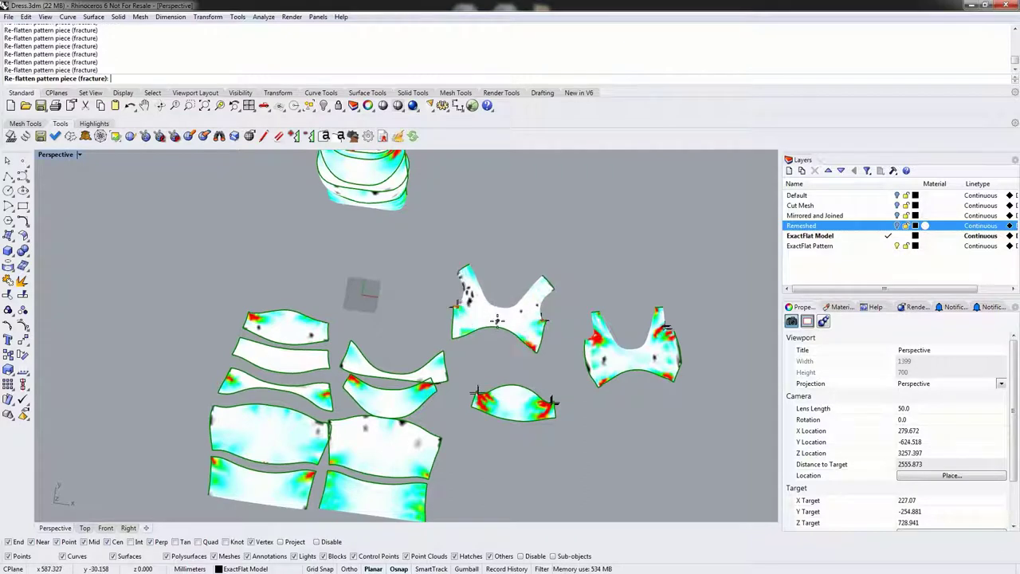
click(517, 333)
click(533, 339)
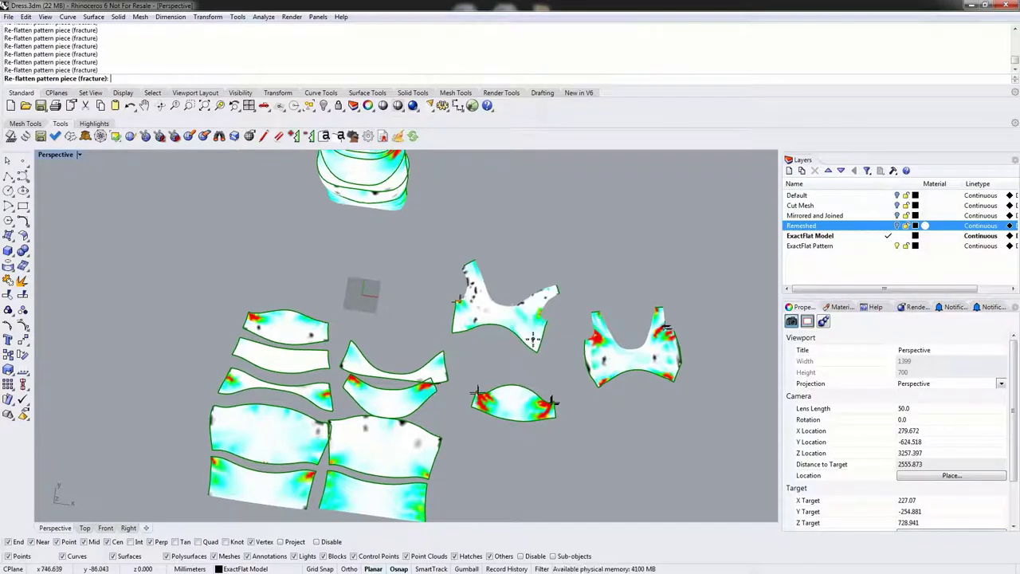
click(531, 318)
click(504, 311)
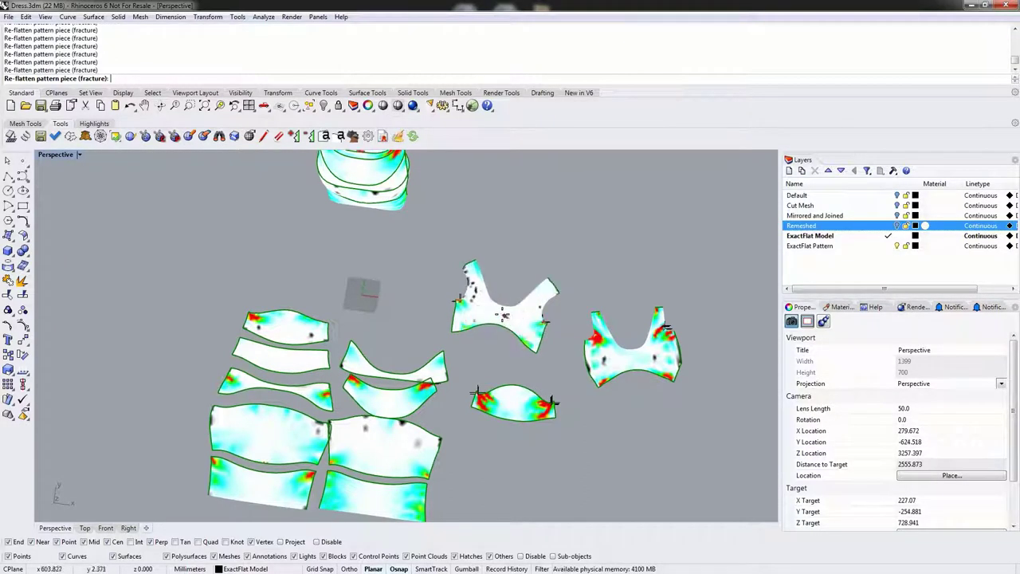
click(496, 306)
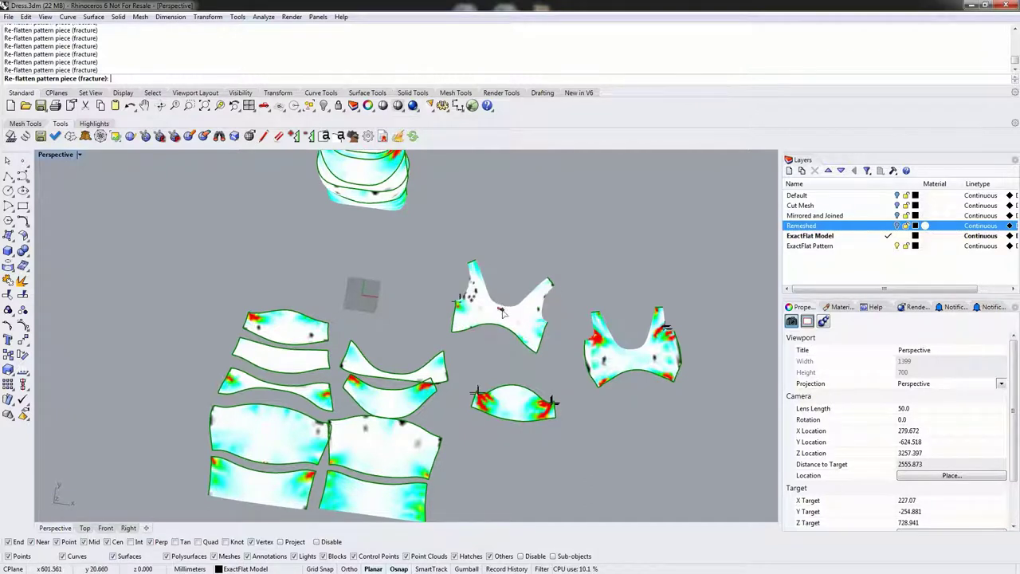
click(500, 313)
click(496, 316)
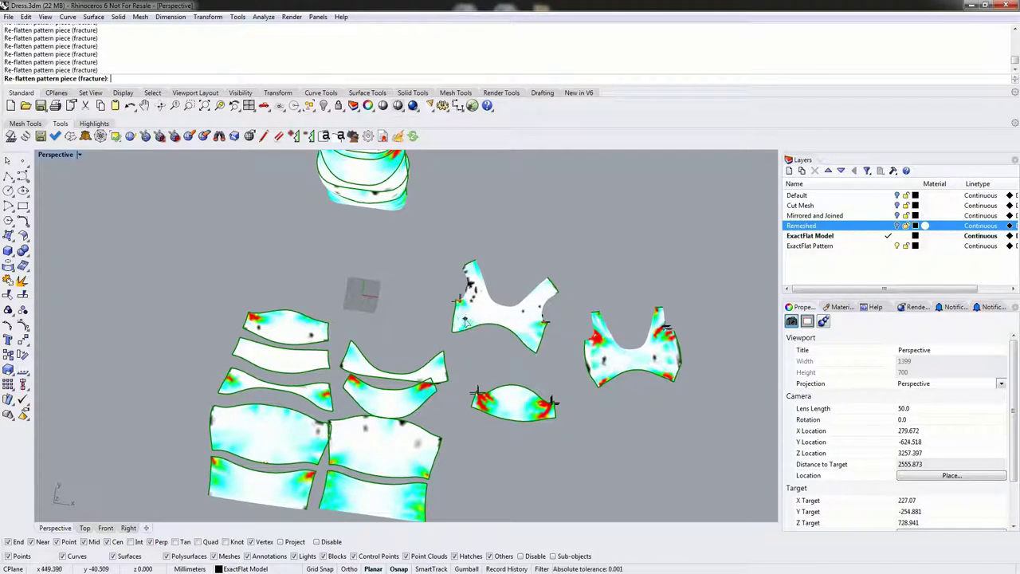
click(473, 309)
click(492, 313)
click(508, 315)
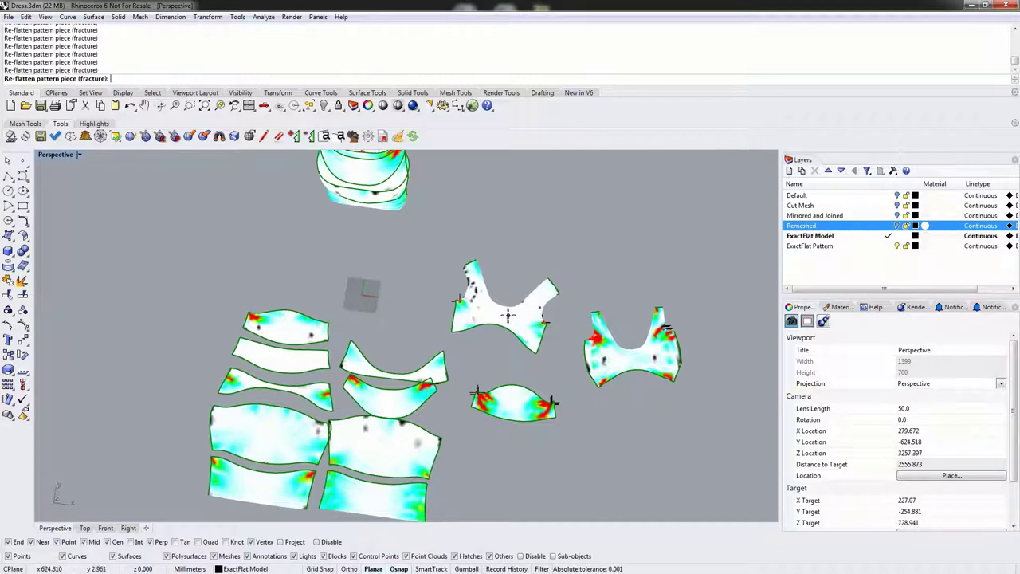
click(501, 311)
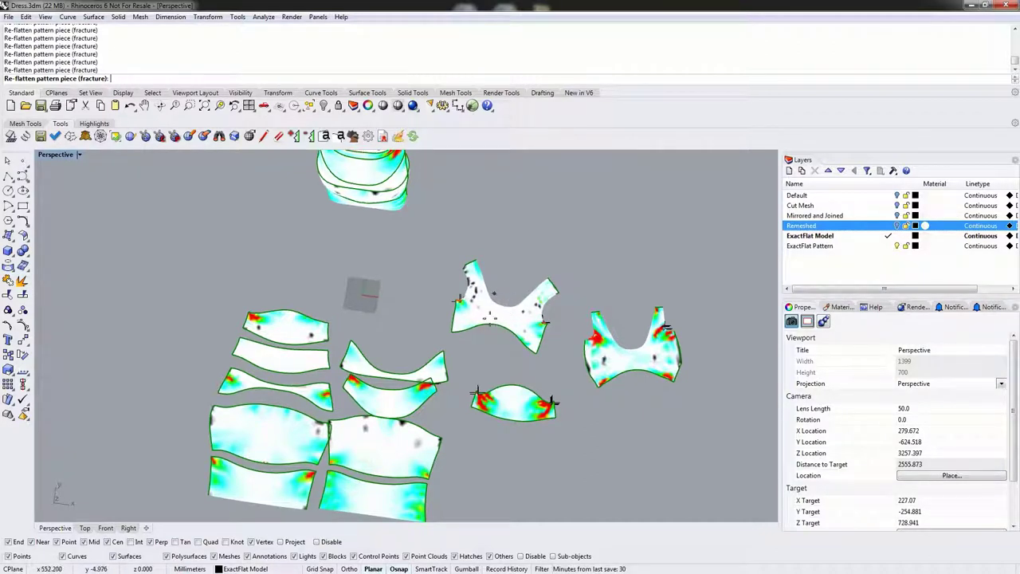
Step: Re-flatten the lens-shaped piece and the outer strapped bodice piece with the fracture method
click(515, 398)
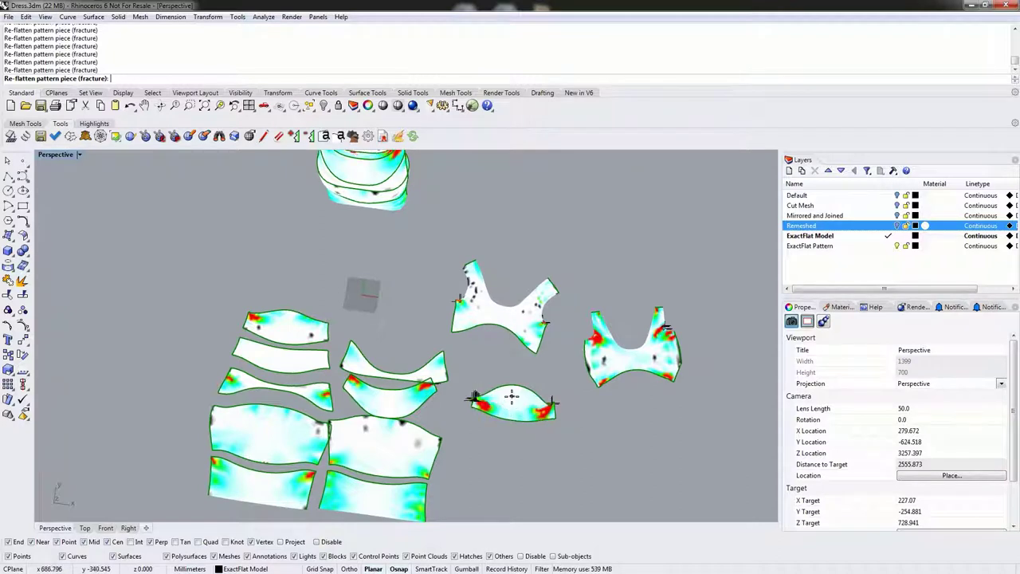
click(517, 413)
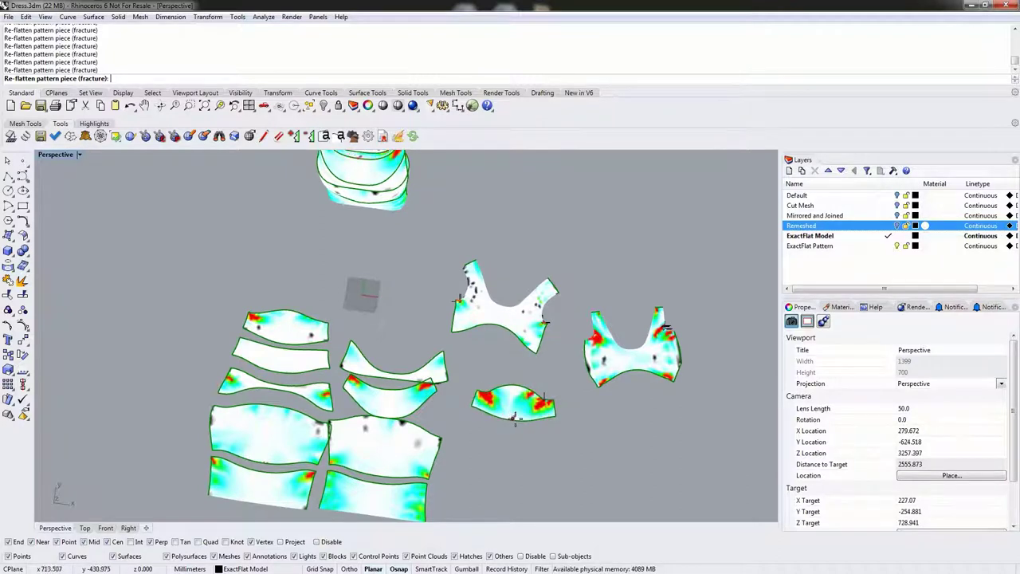
click(521, 416)
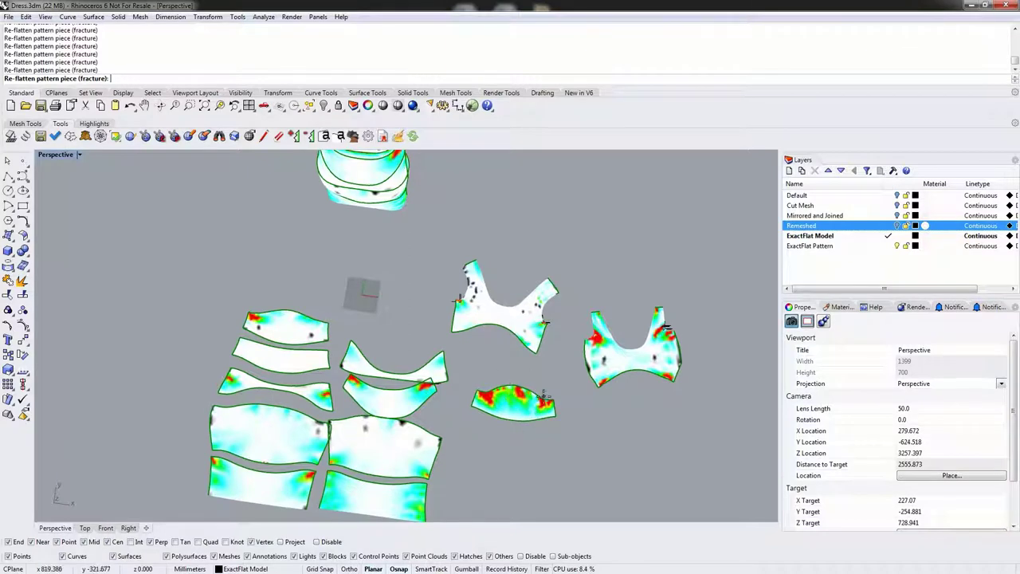
click(646, 358)
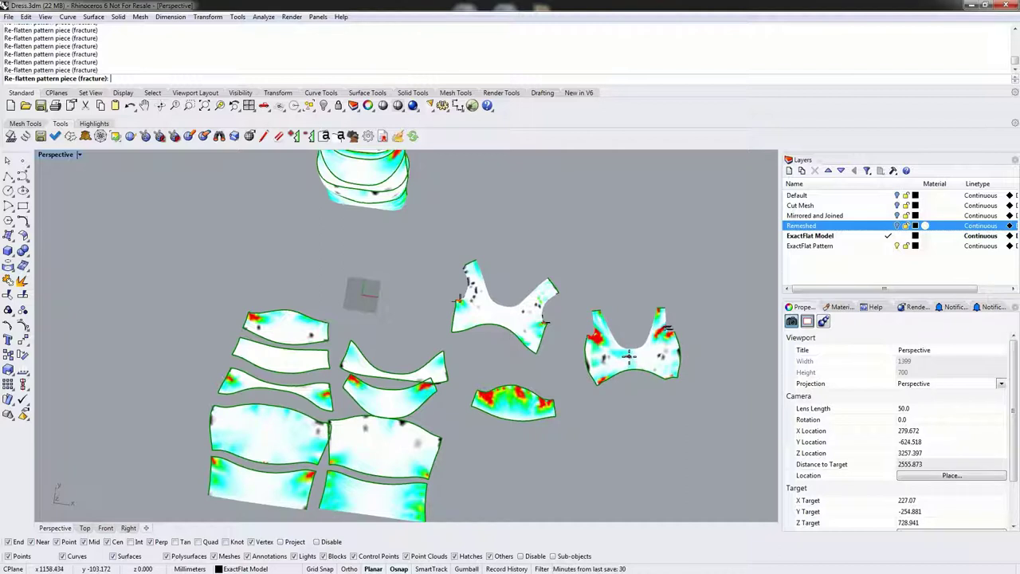
key(Return)
Step: Re-flatten both strapped bodice pieces with the pelt method
click(85, 136)
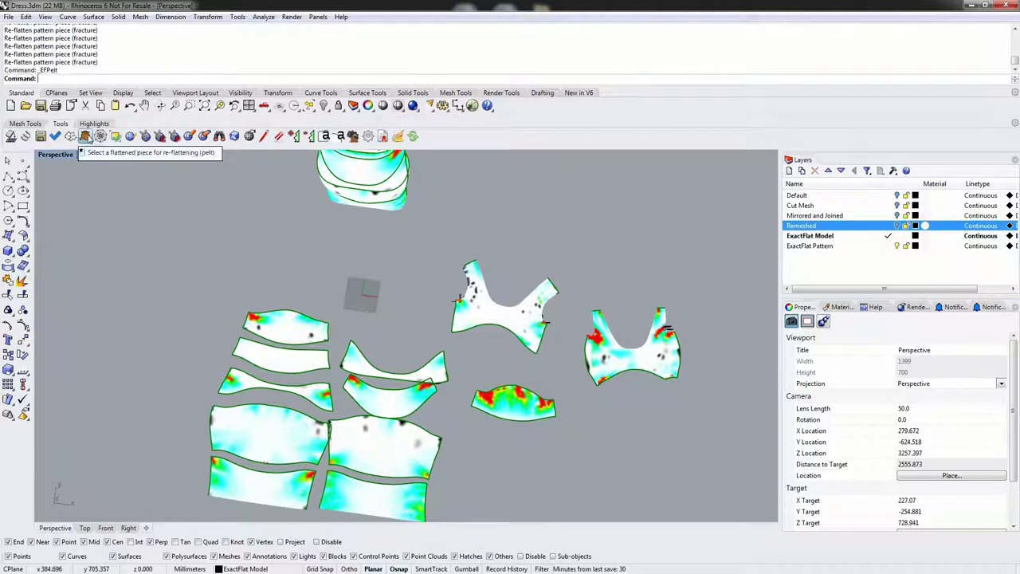
click(503, 332)
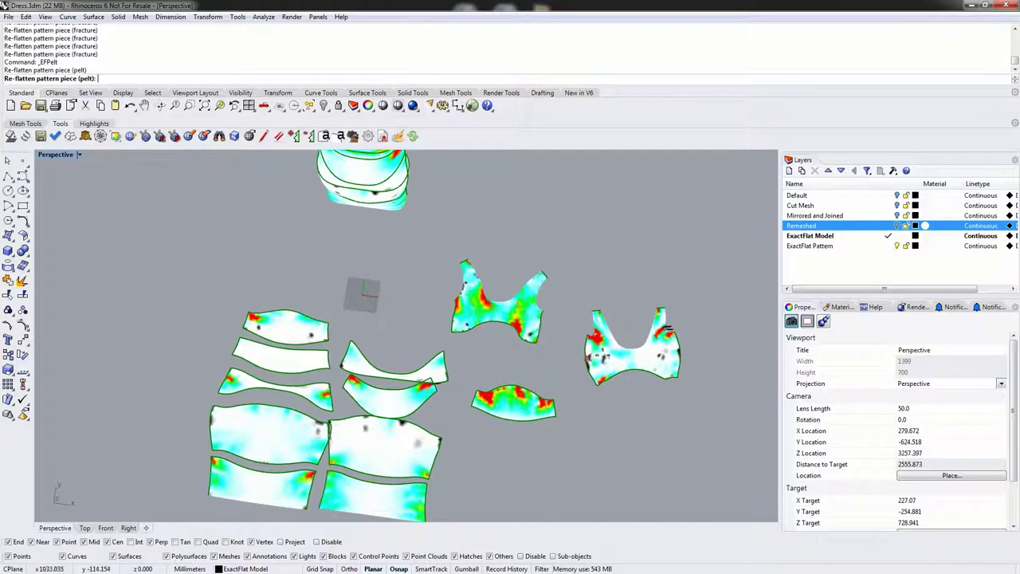
click(640, 359)
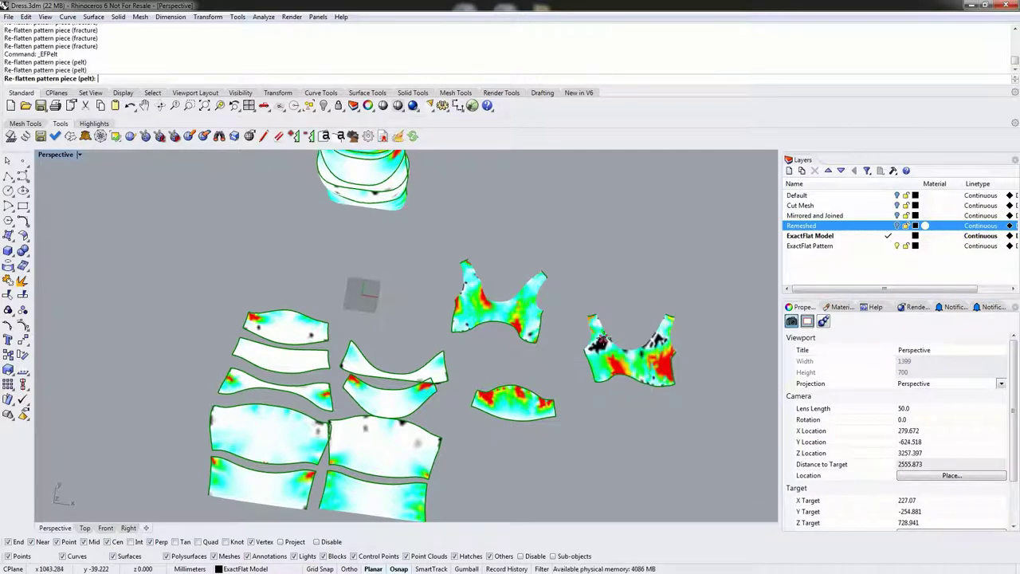
click(621, 343)
key(Return)
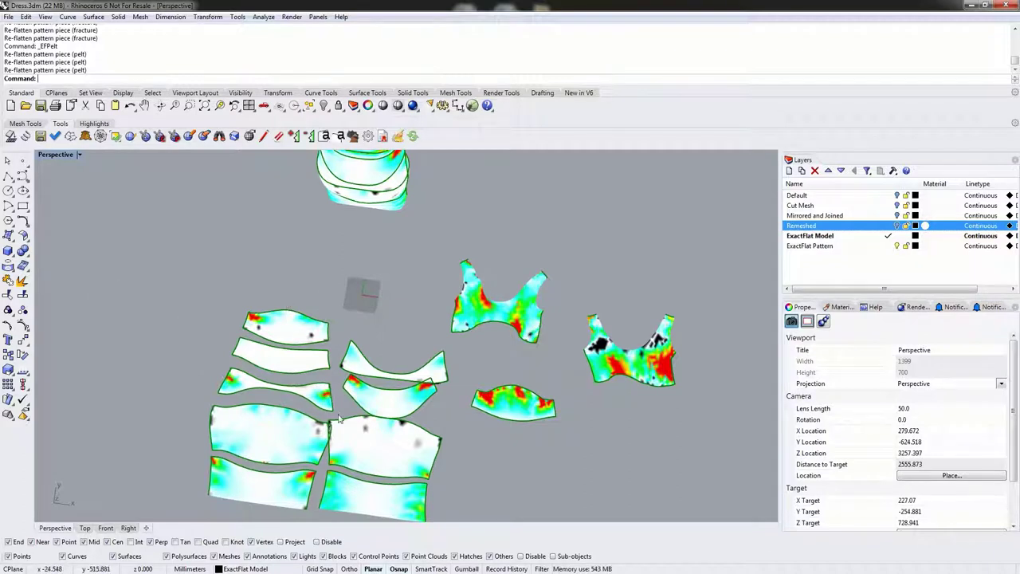
Step: Re-flatten the strapped bodice piece above the lens-shaped piece with the fracture method again
mouse_move(341, 419)
right_down()
mouse_move(368, 426)
mouse_move(332, 405)
right_up()
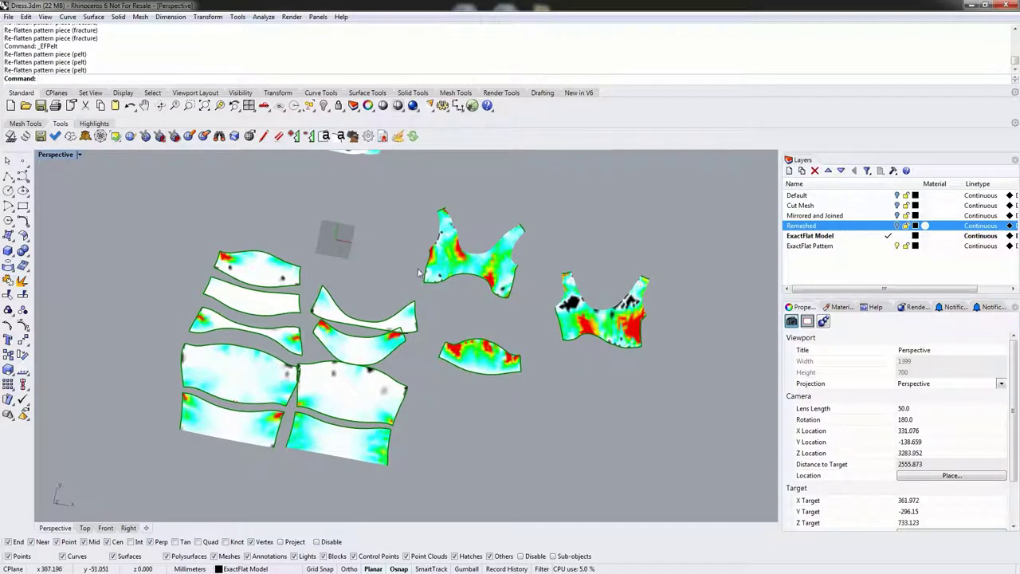
click(70, 135)
click(468, 275)
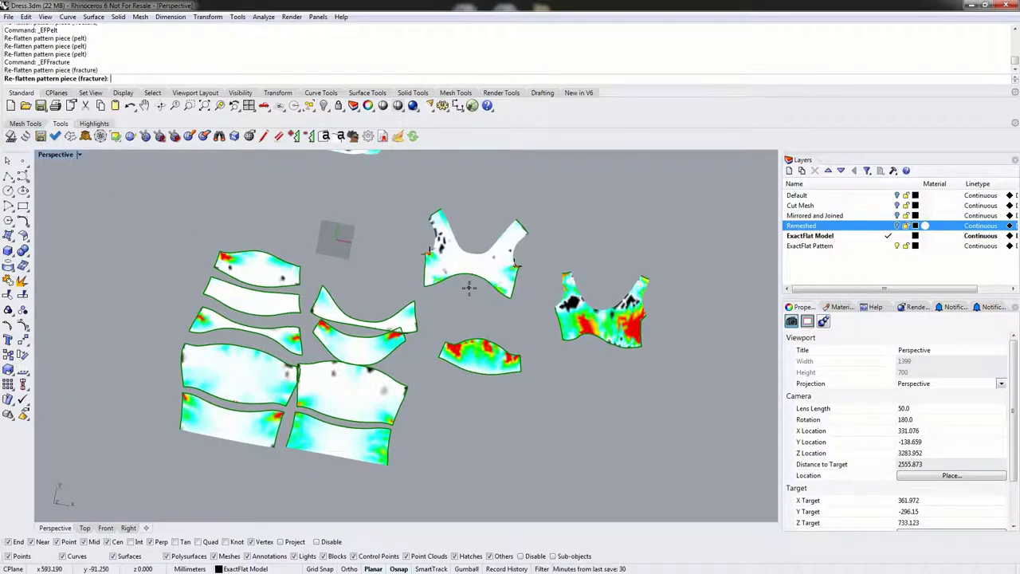
key(Return)
Step: Examine up close the sliver in the mesh at the underarm corner of the re-flattened bodice piece
scroll(437, 252, up, 1)
scroll(437, 253, up, 15)
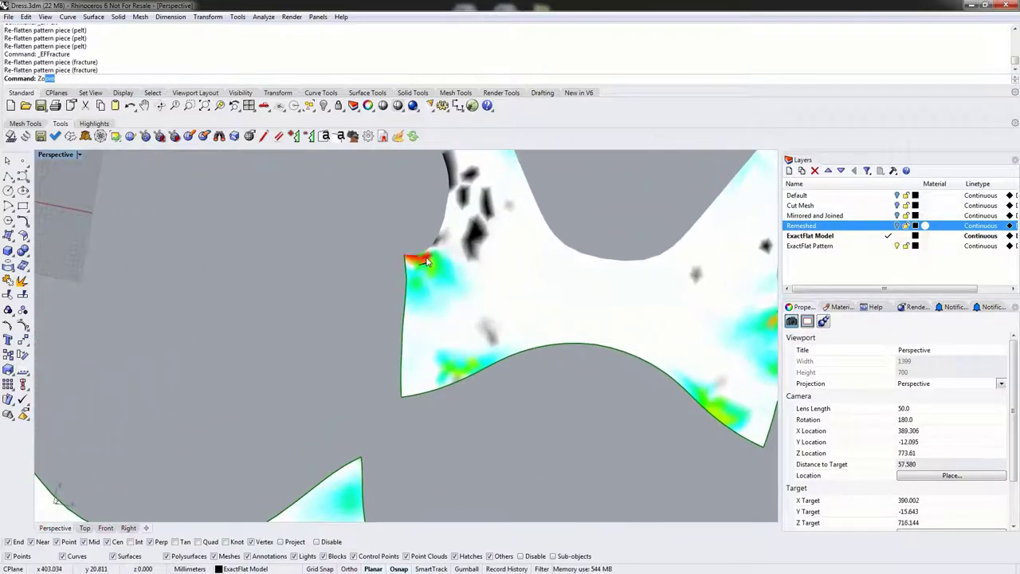
key(Return)
drag(391, 234, 455, 285)
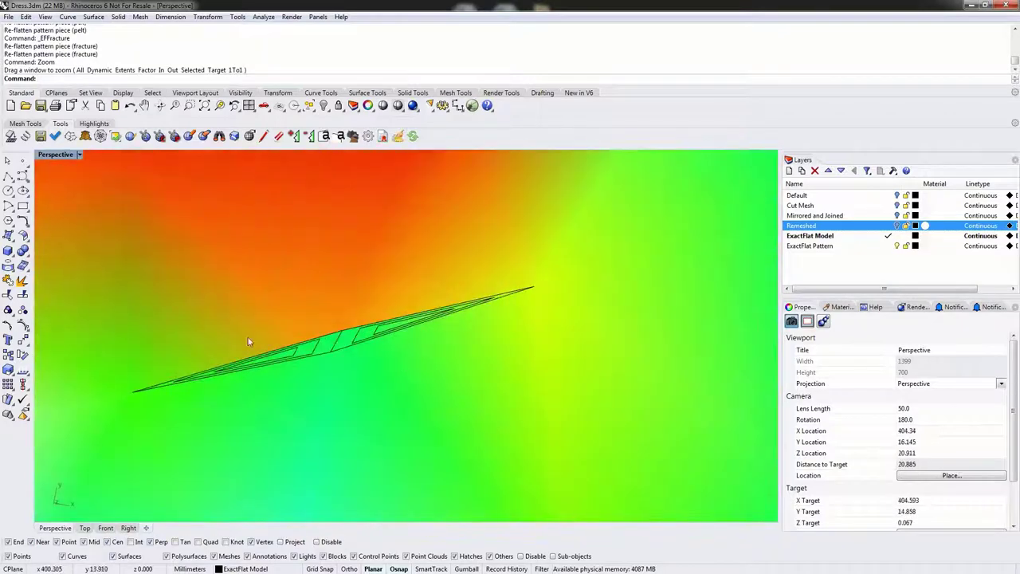
scroll(339, 349, down, 8)
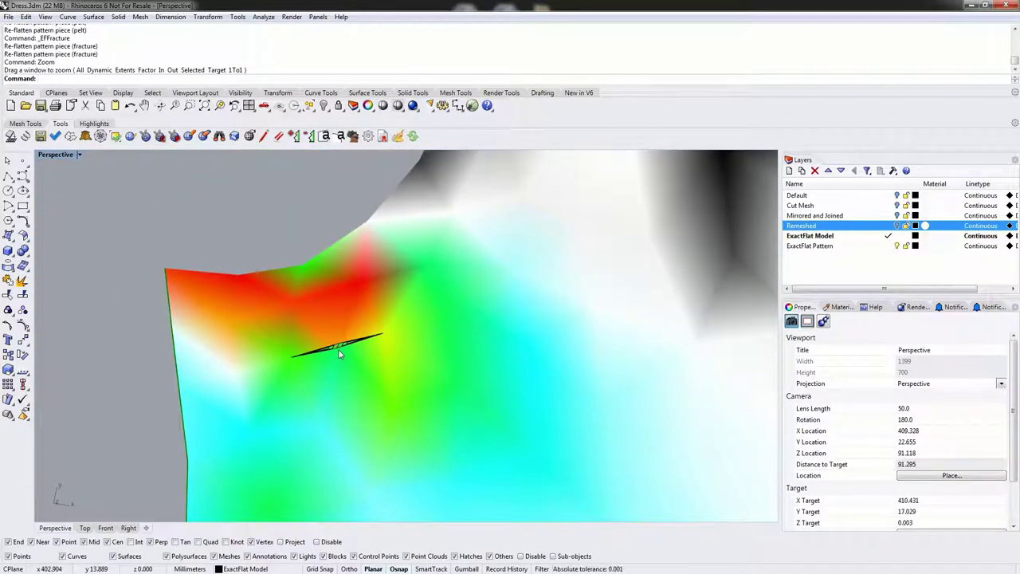
scroll(339, 354, down, 20)
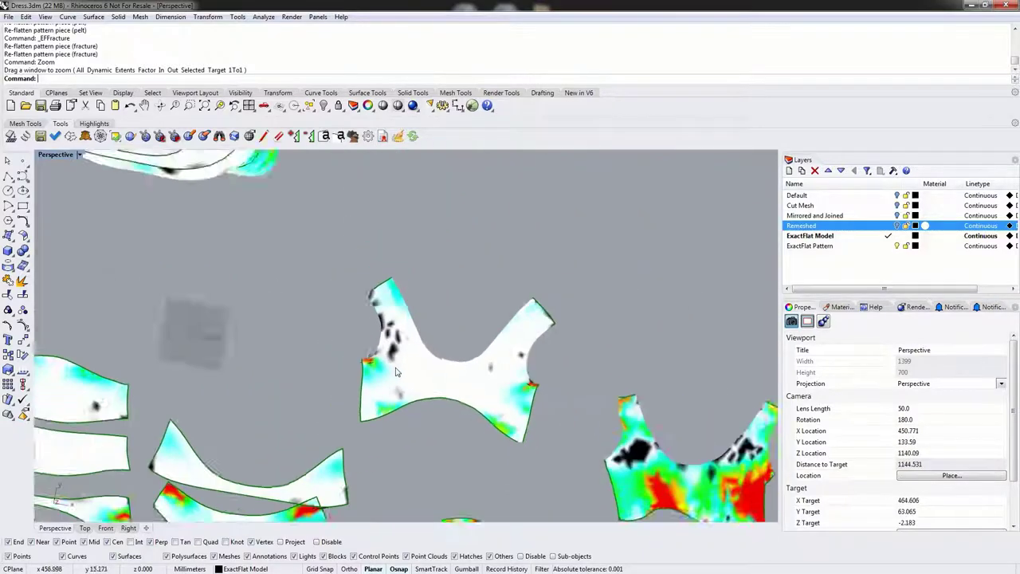
right_drag(411, 369, 397, 378)
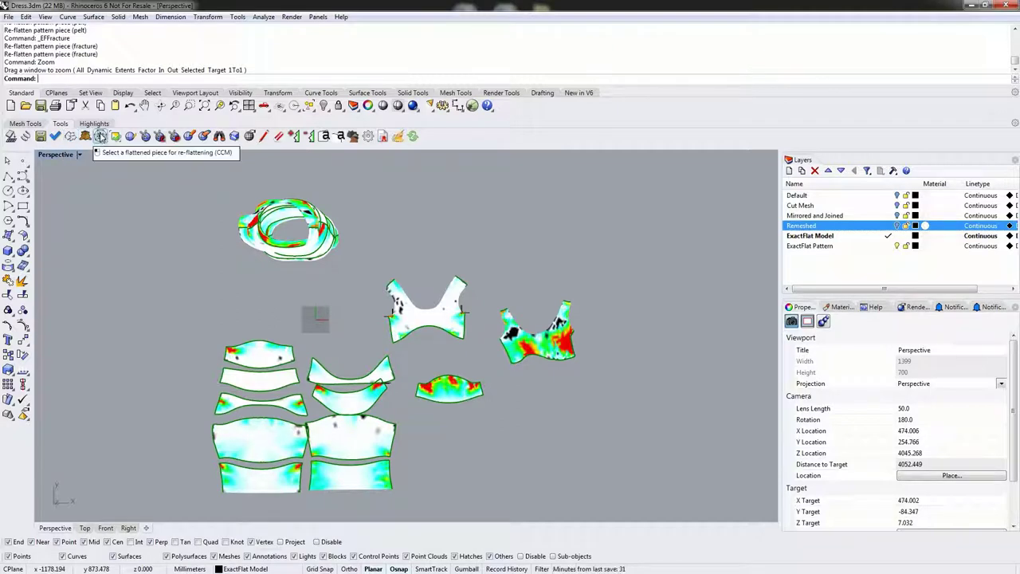
Step: Re-flatten both strapped bodice pieces and the lens-shaped piece with the convex combination map, using the Initial method
click(99, 136)
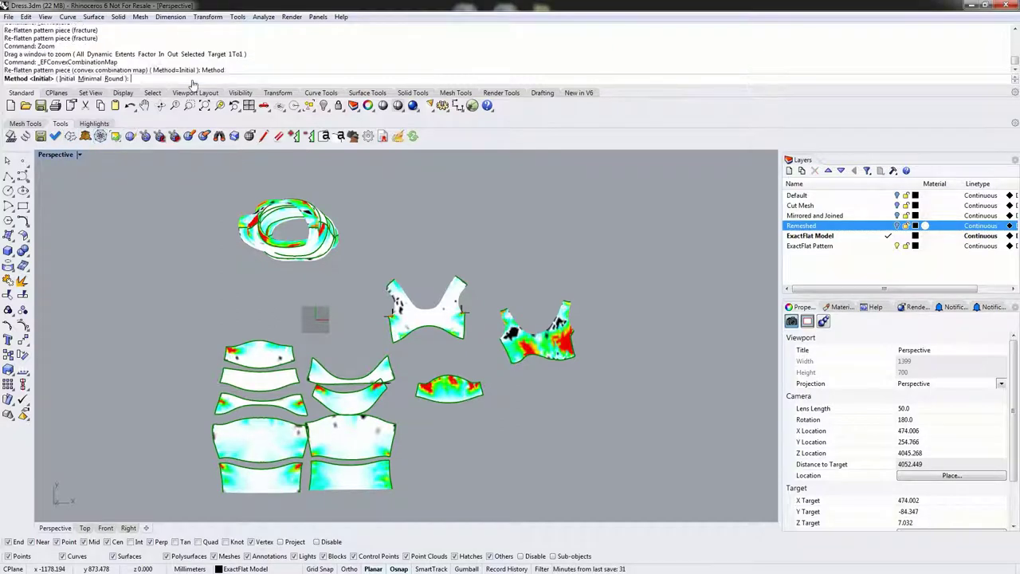
click(67, 78)
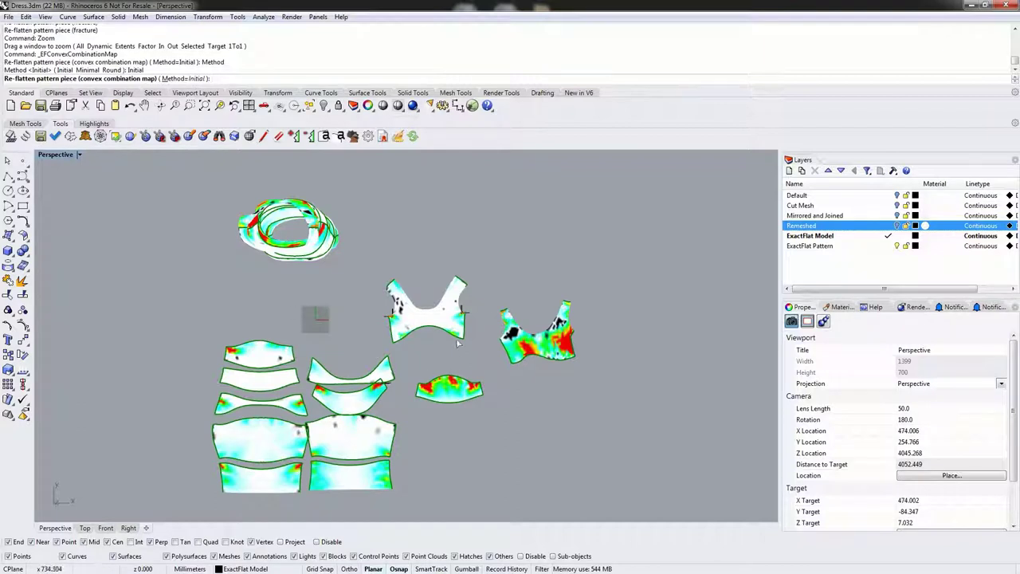
click(432, 322)
key(Return)
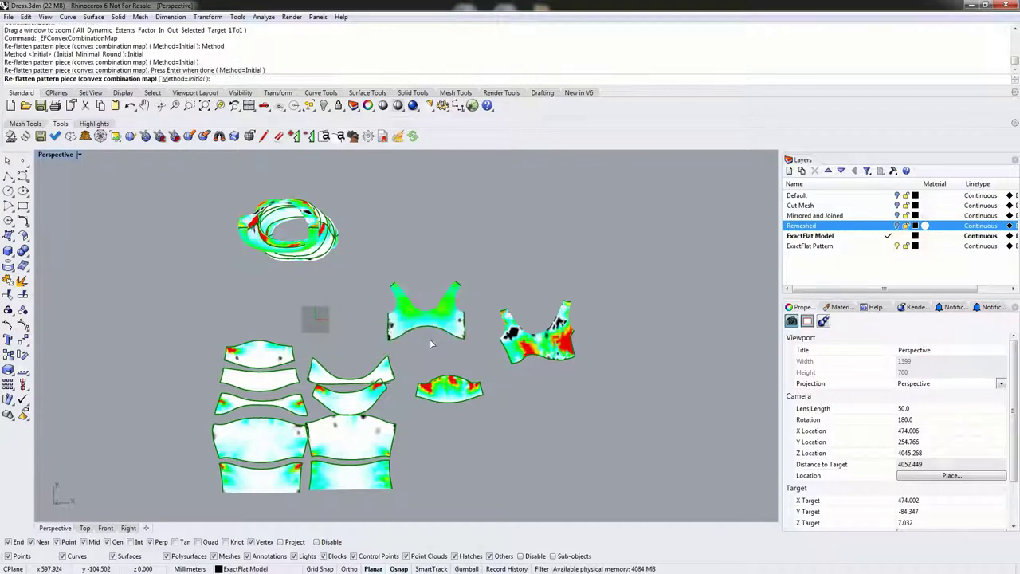
click(541, 344)
key(Return)
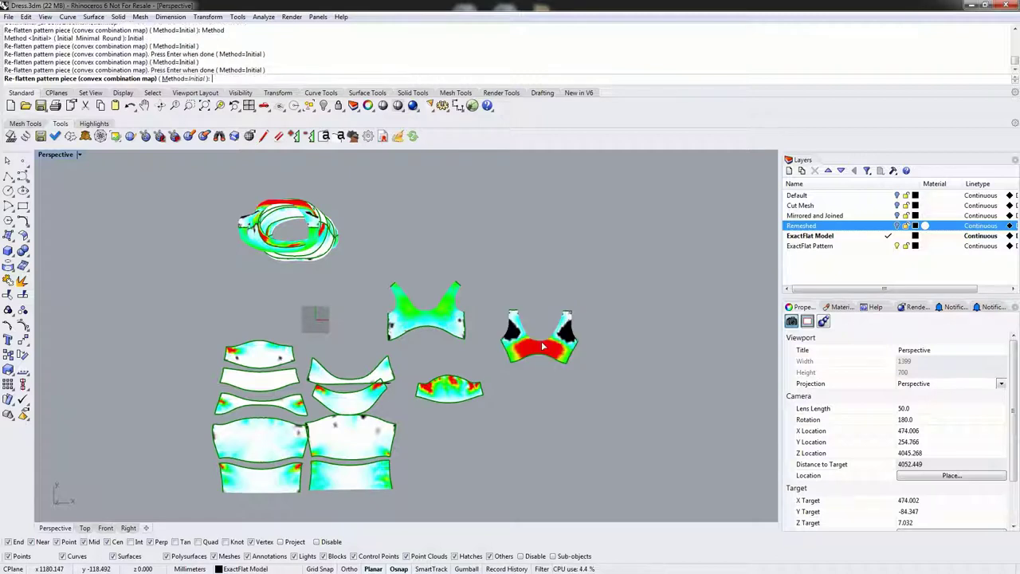
click(483, 393)
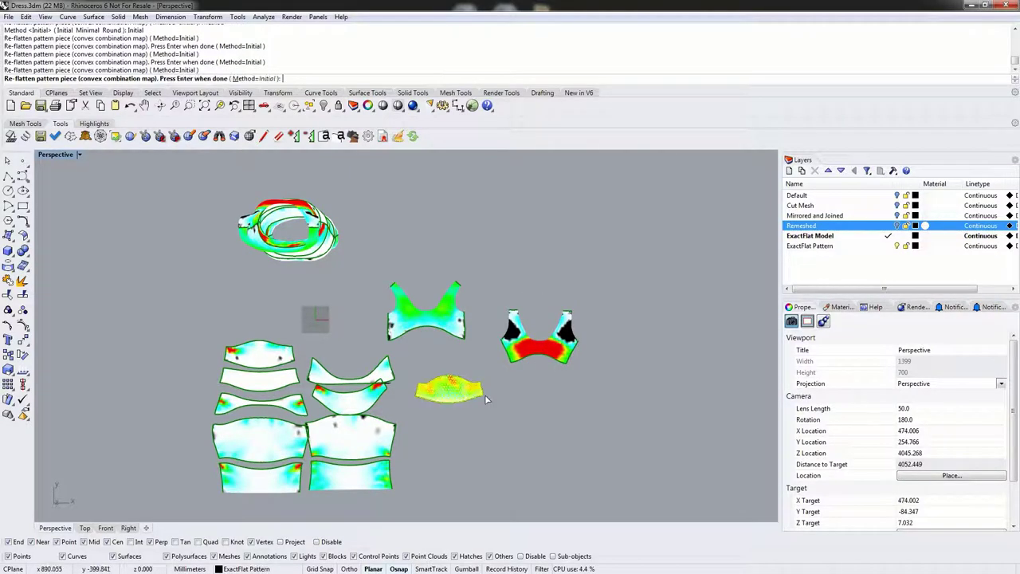
key(Return)
key(Return)
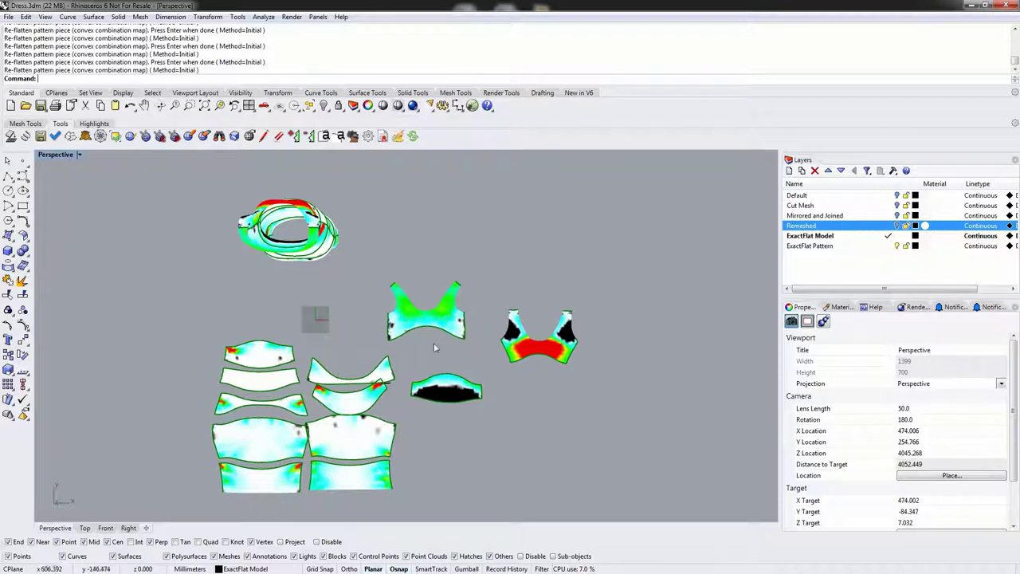
Step: Re-flatten the overlapping curved waist piece with the convex combination map and move it clear of the neighbouring pieces
scroll(367, 385, up, 8)
scroll(333, 405, down, 5)
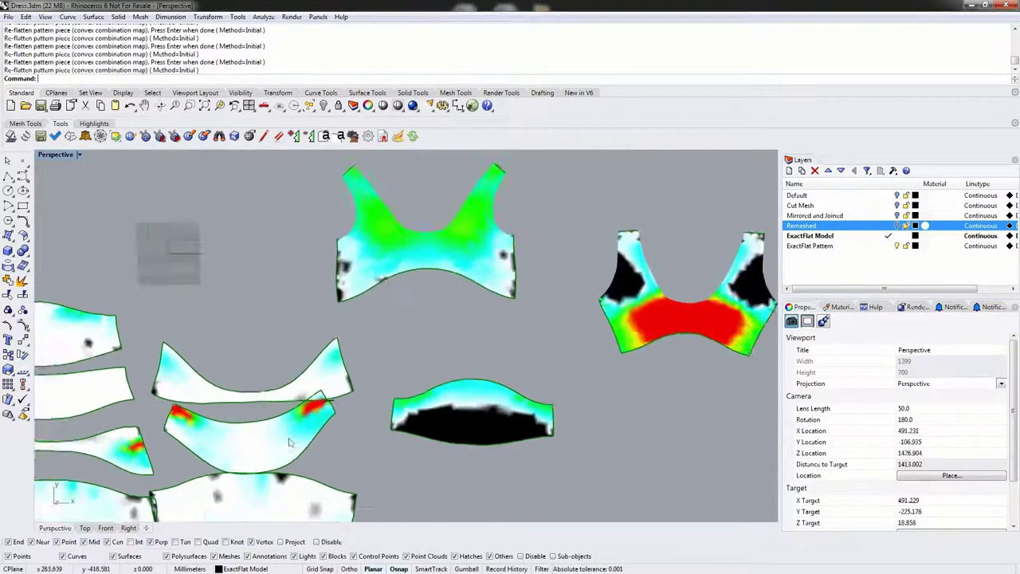
click(287, 442)
key(Return)
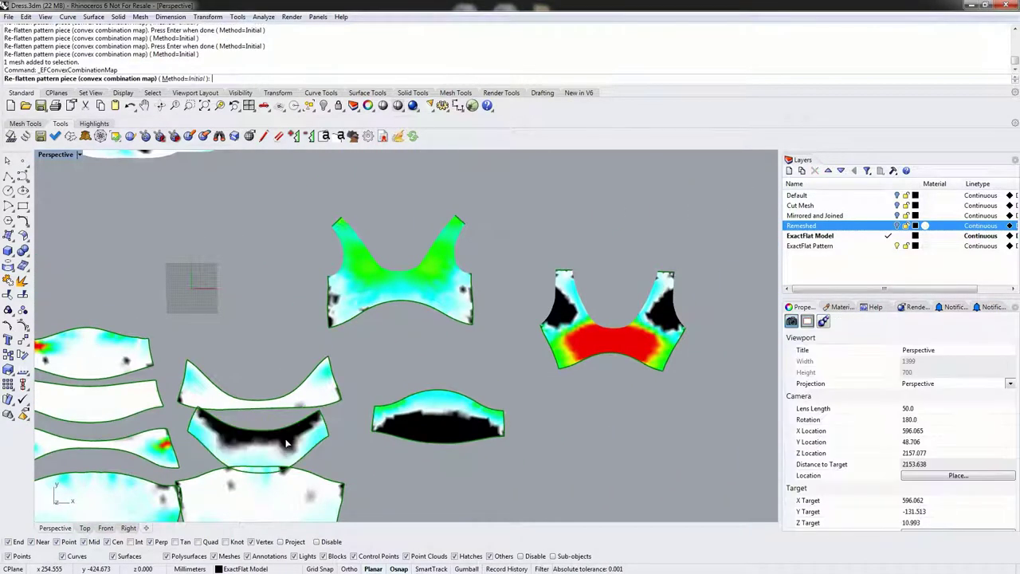
key(Escape)
drag(287, 443, 250, 414)
scroll(249, 414, down, 3)
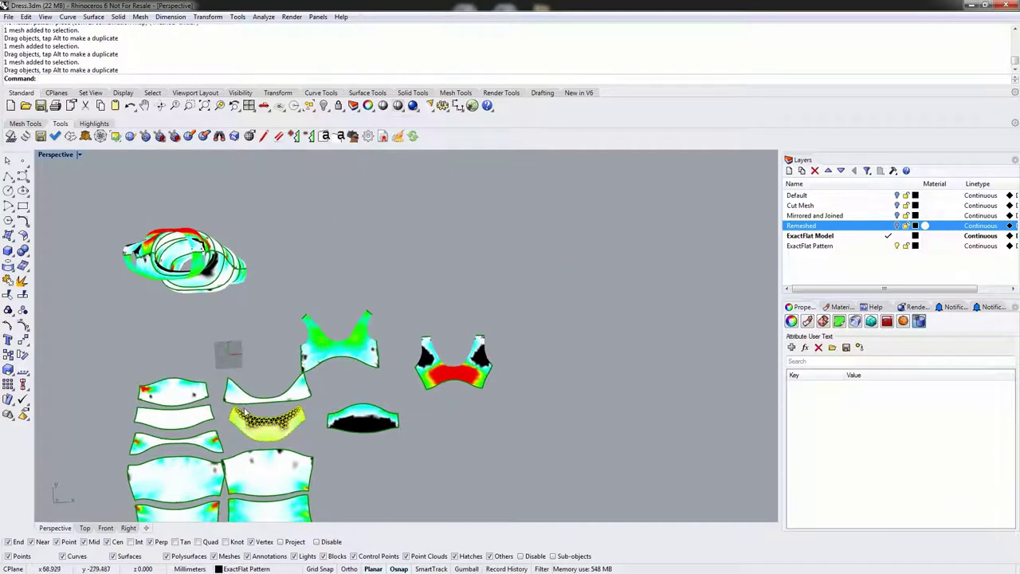
Step: Move the wide hip piece and the hem piece of the left column clear of their neighbouring pattern pieces
shift+right_drag(301, 449, 405, 365)
drag(297, 403, 279, 403)
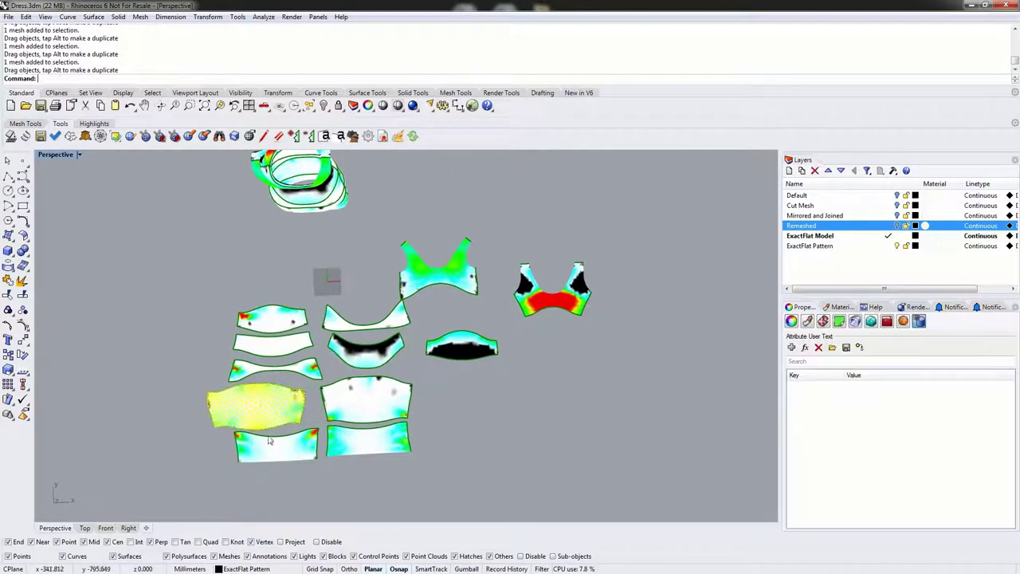
drag(279, 447, 263, 454)
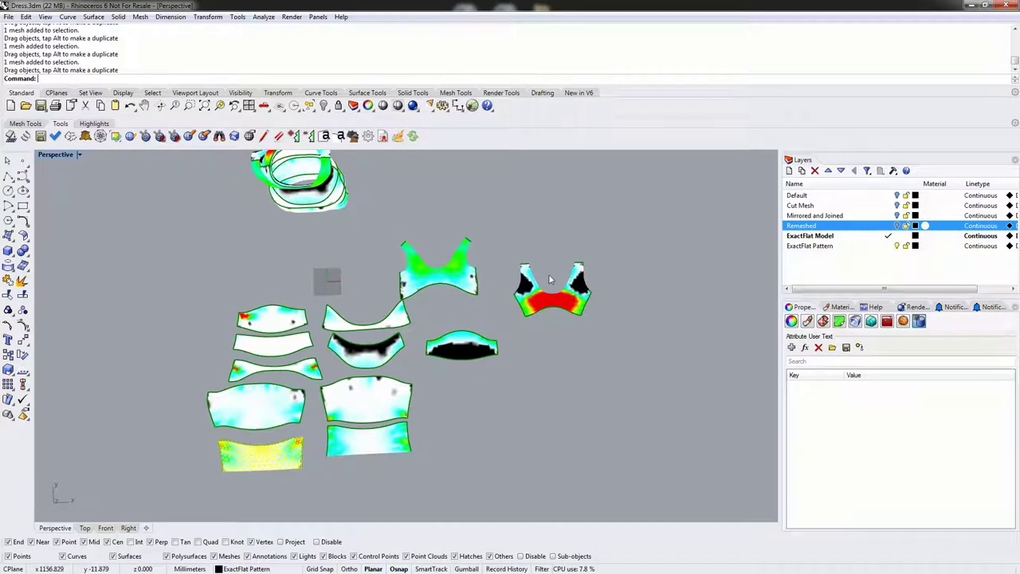
Step: Examine the strain colours on the rightmost strapped bodice piece and compare the flat pieces with the 3D dress
scroll(548, 306, up, 5)
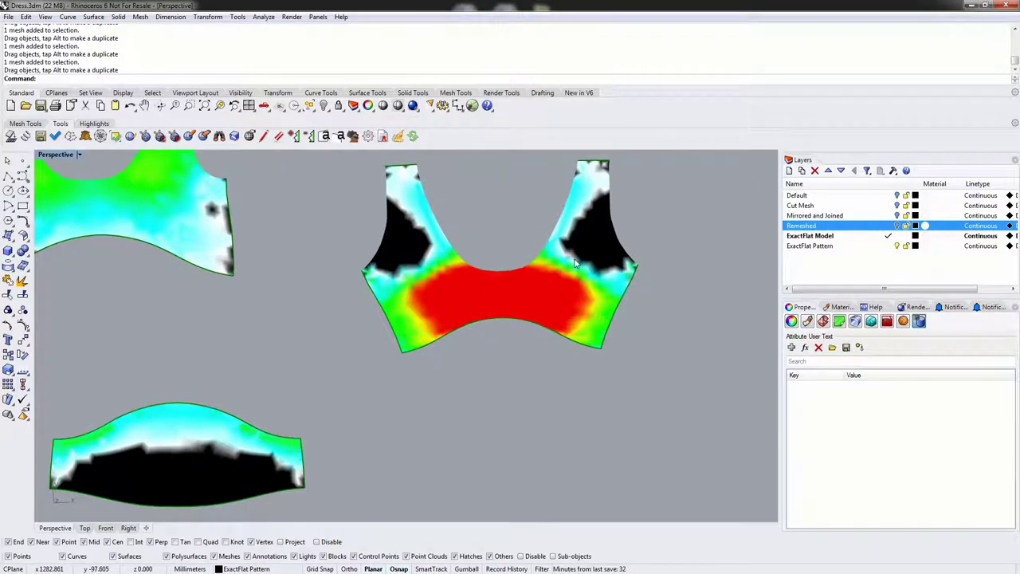
scroll(538, 275, down, 3)
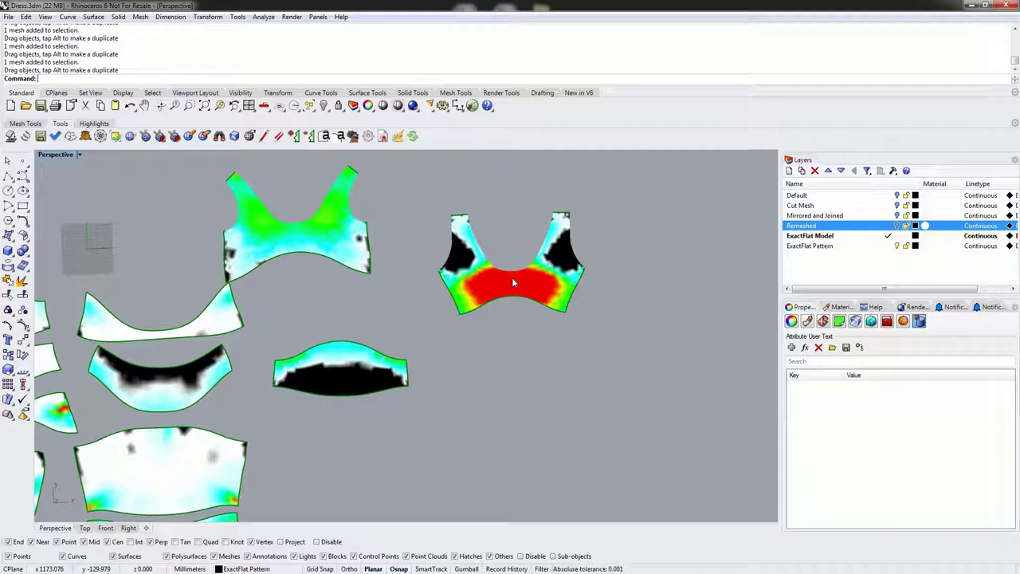
scroll(449, 281, down, 5)
right_drag(297, 278, 197, 254)
scroll(425, 286, up, 10)
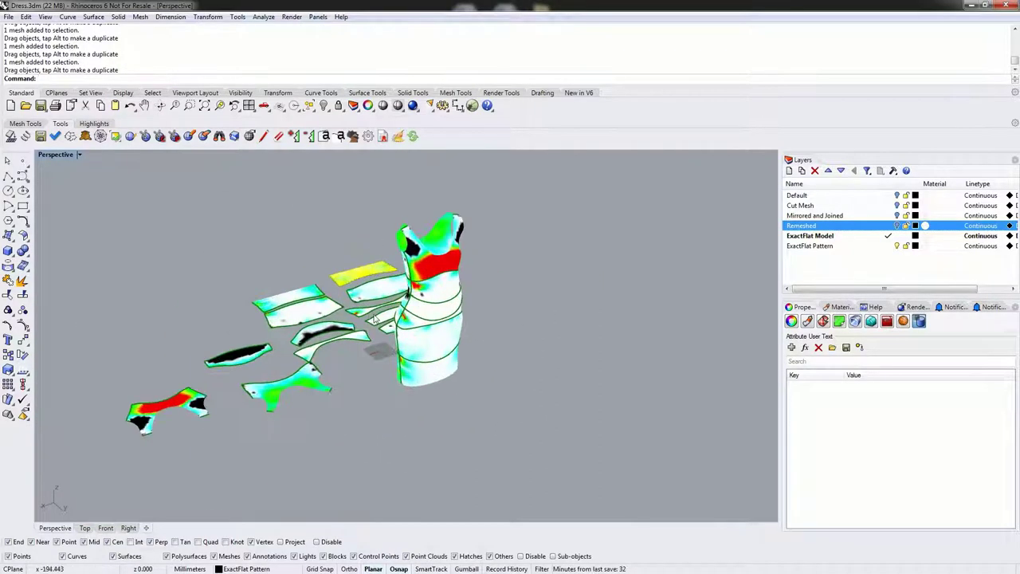
scroll(425, 286, up, 3)
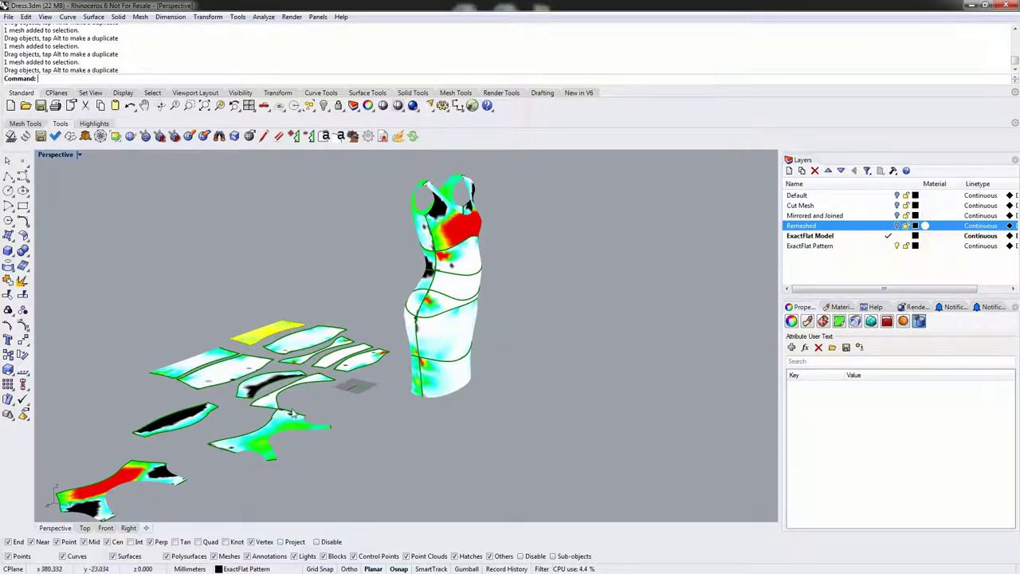
click(137, 477)
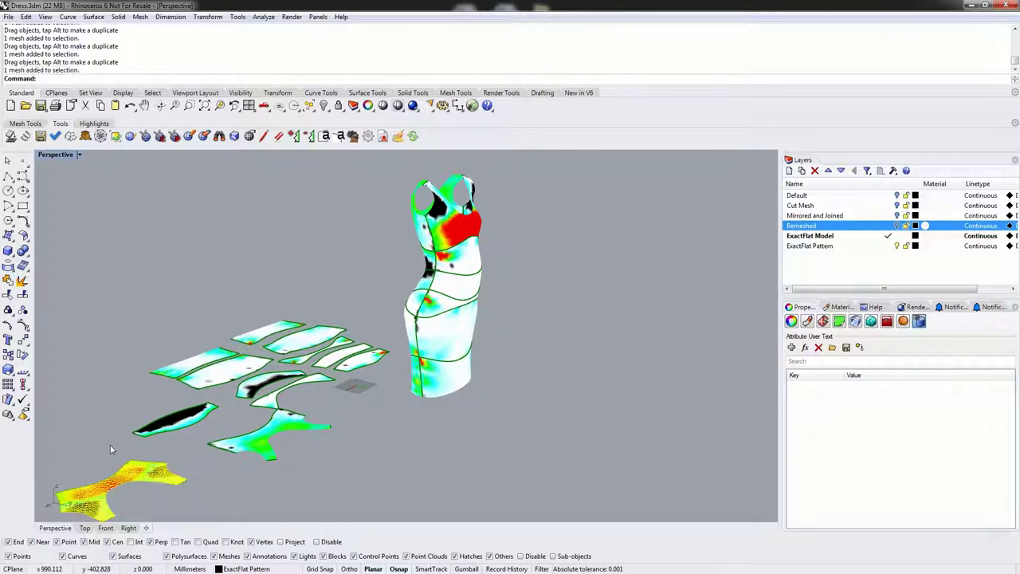
key(Escape)
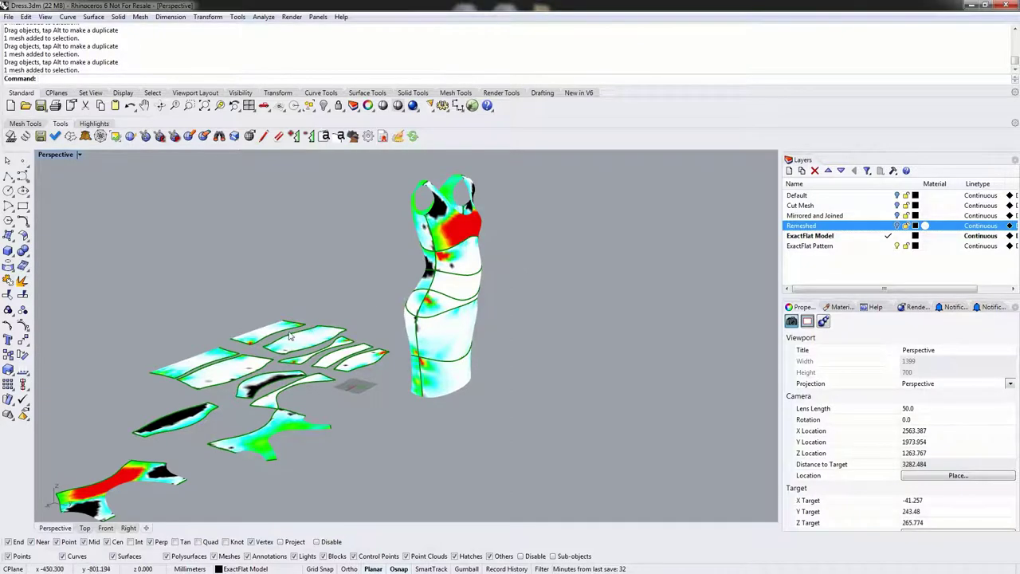
right_drag(417, 263, 401, 325)
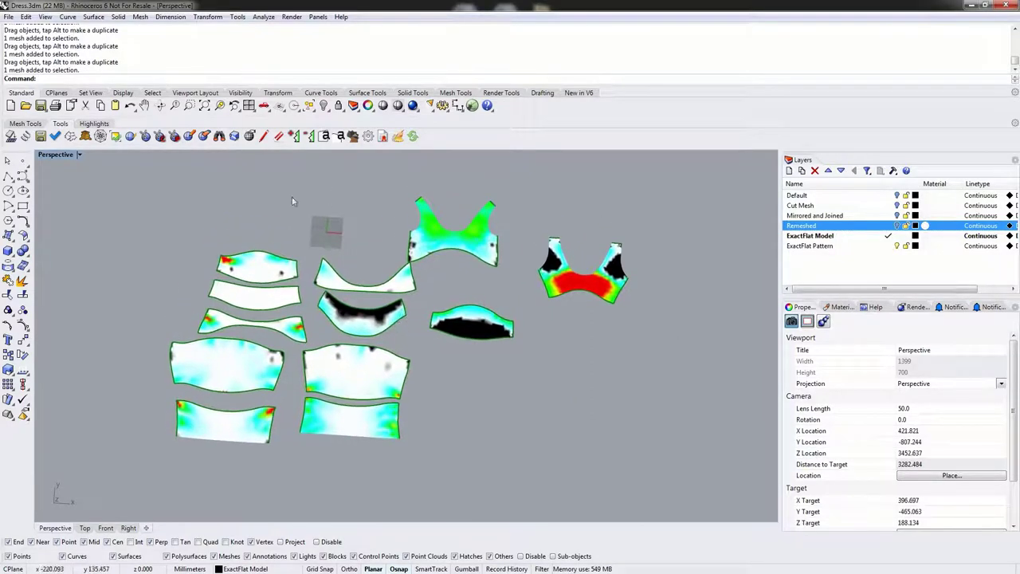
right_drag(417, 261, 608, 222)
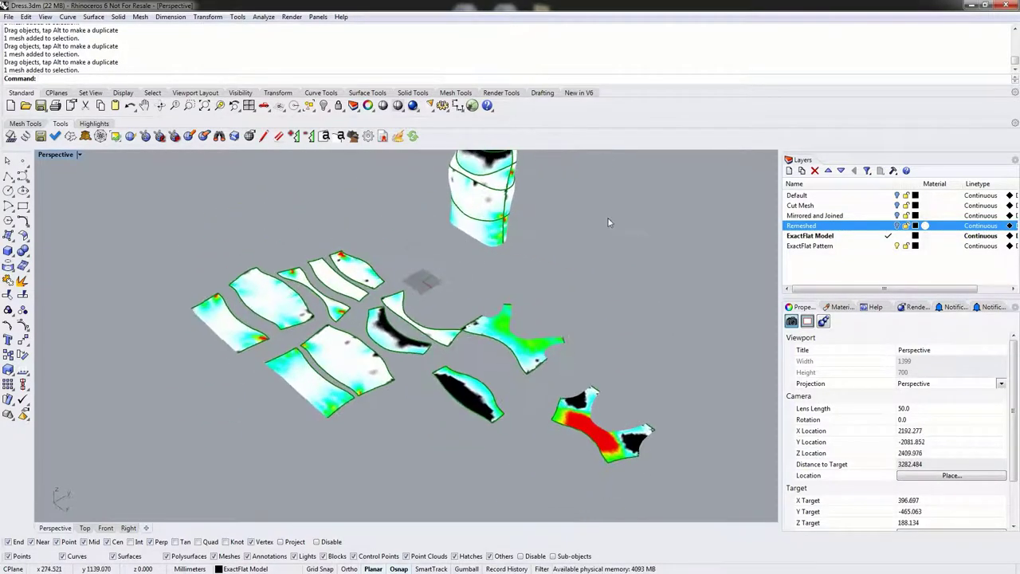
Step: Make ExactFlat Pattern the current layer and turn off the ExactFlat Model layer
click(890, 246)
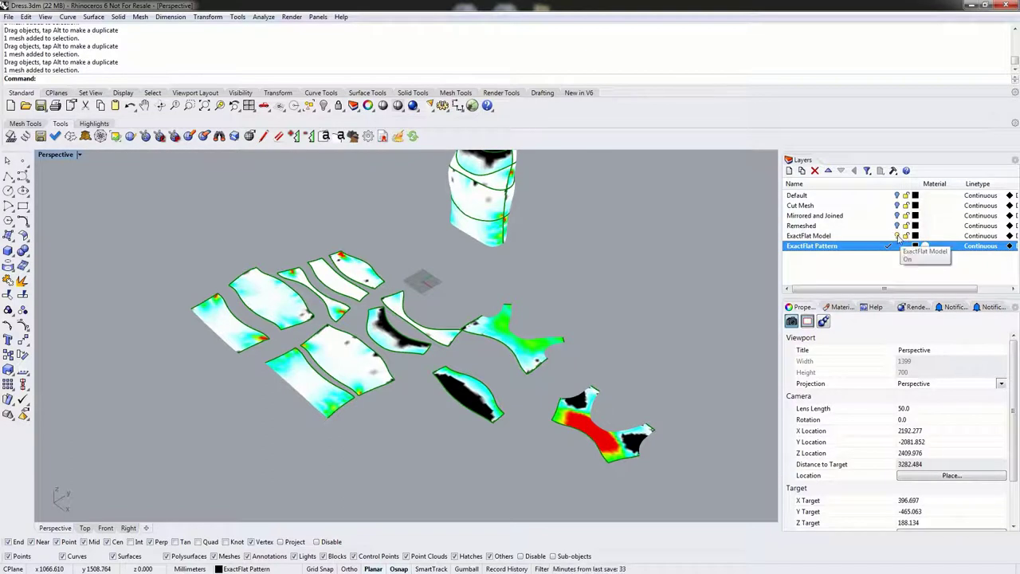
click(898, 236)
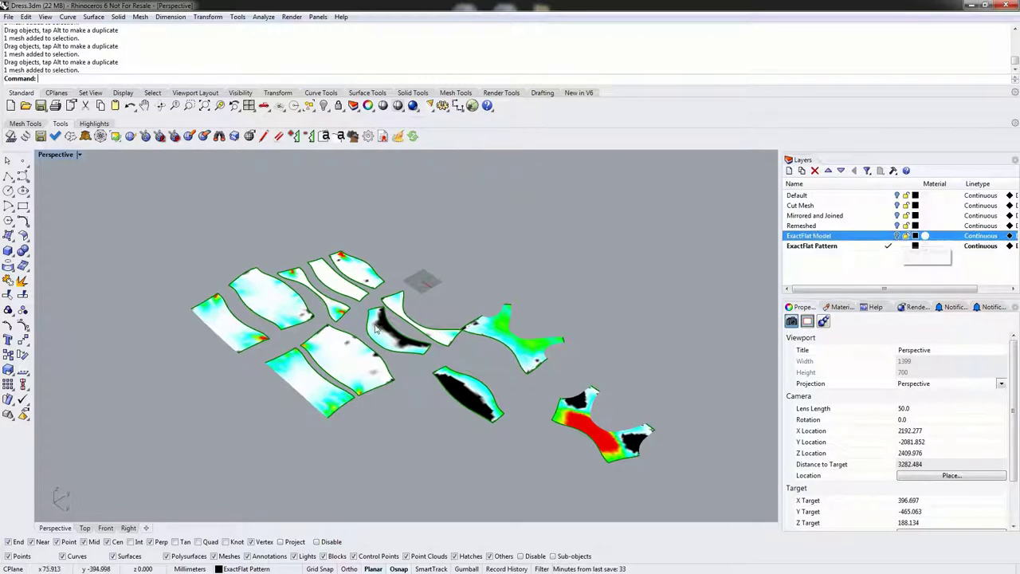
Step: Maximize the Top view with all the flat pattern pieces in frame
double_click(56, 155)
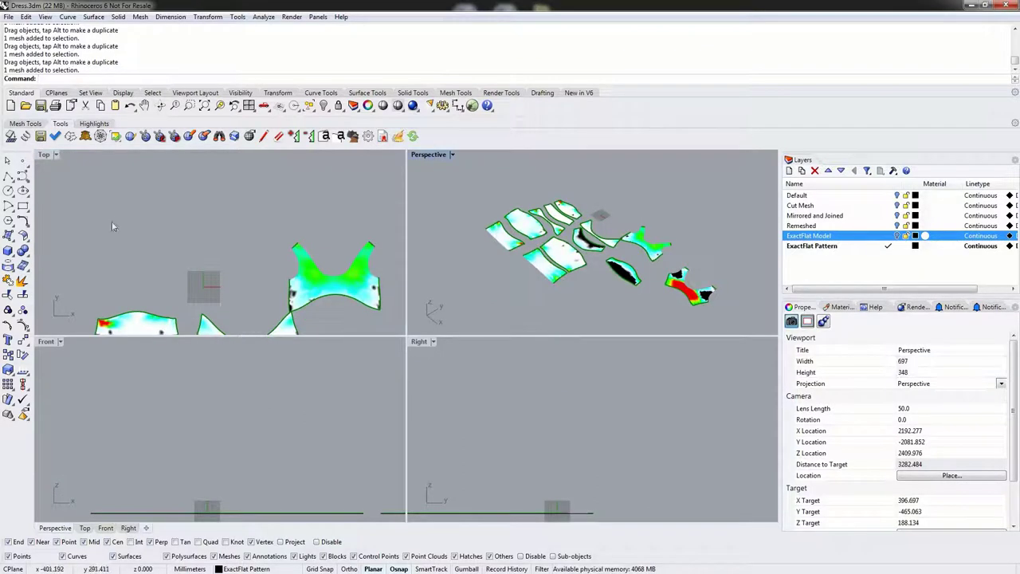
click(44, 156)
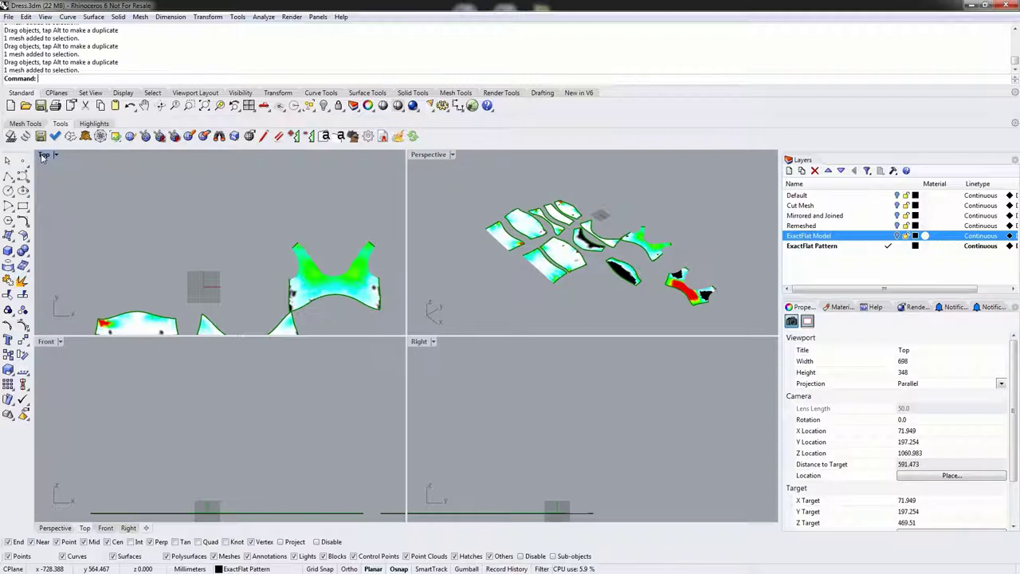
double_click(44, 156)
scroll(399, 257, down, 6)
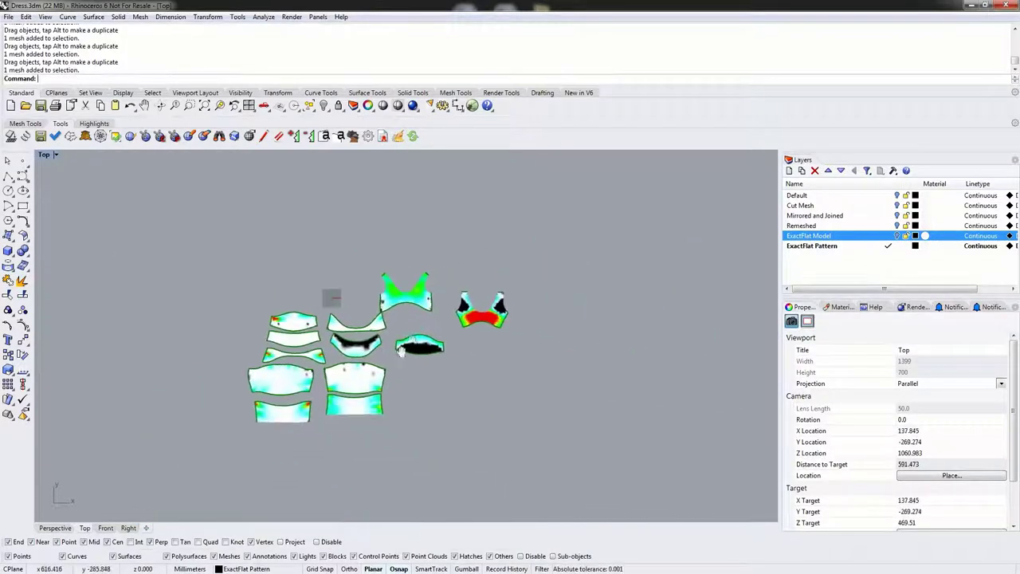
right_drag(401, 351, 405, 360)
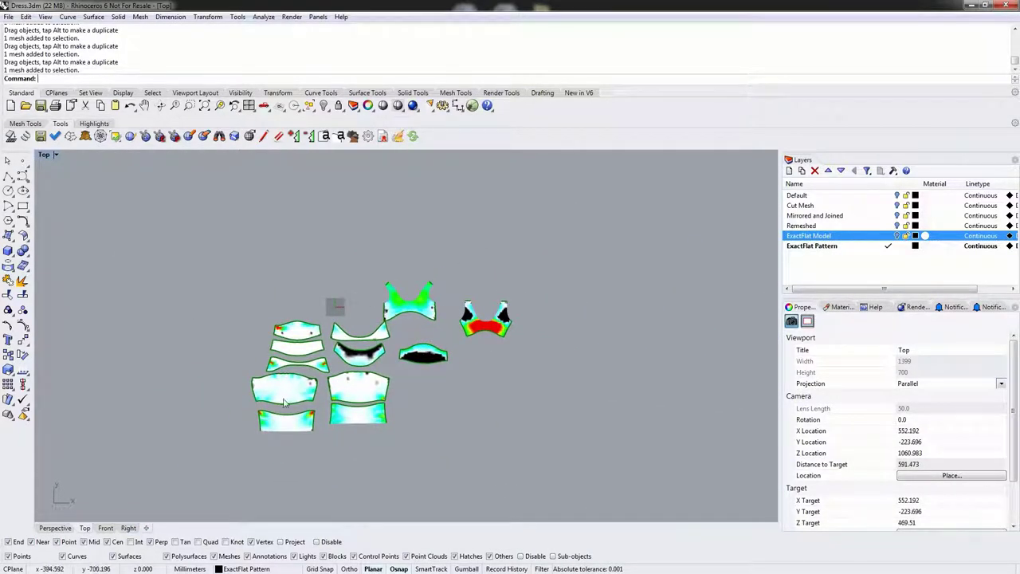
right_drag(291, 387, 318, 399)
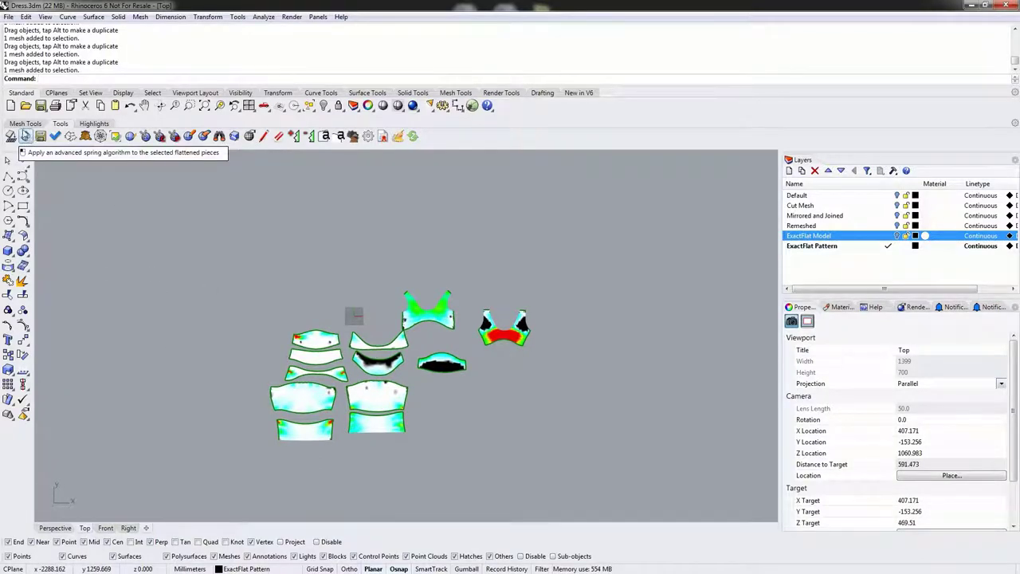
Step: Select all twelve flattened pieces for a spring batch and bring up the spring settings
click(27, 137)
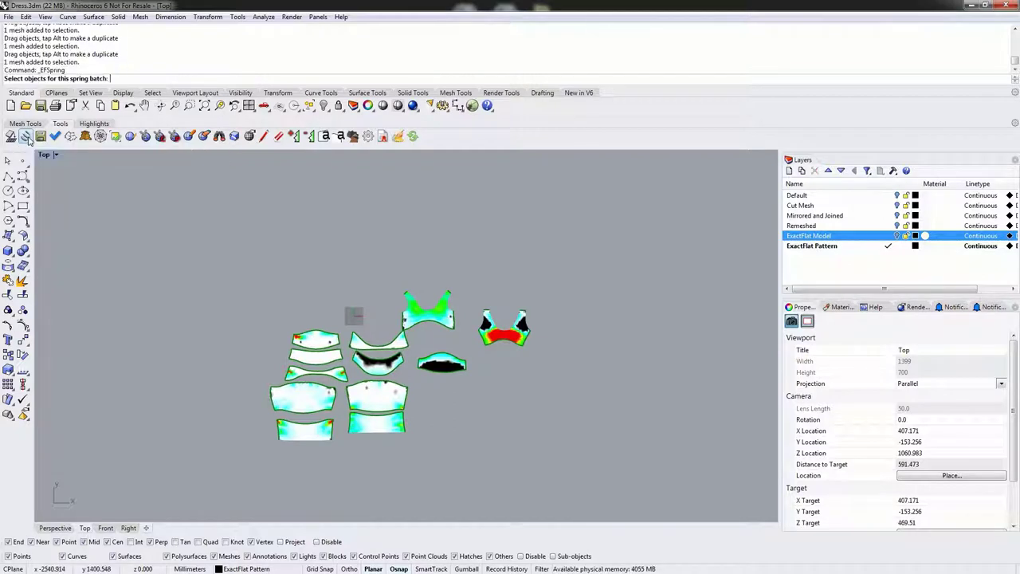
click(314, 343)
click(317, 359)
click(304, 373)
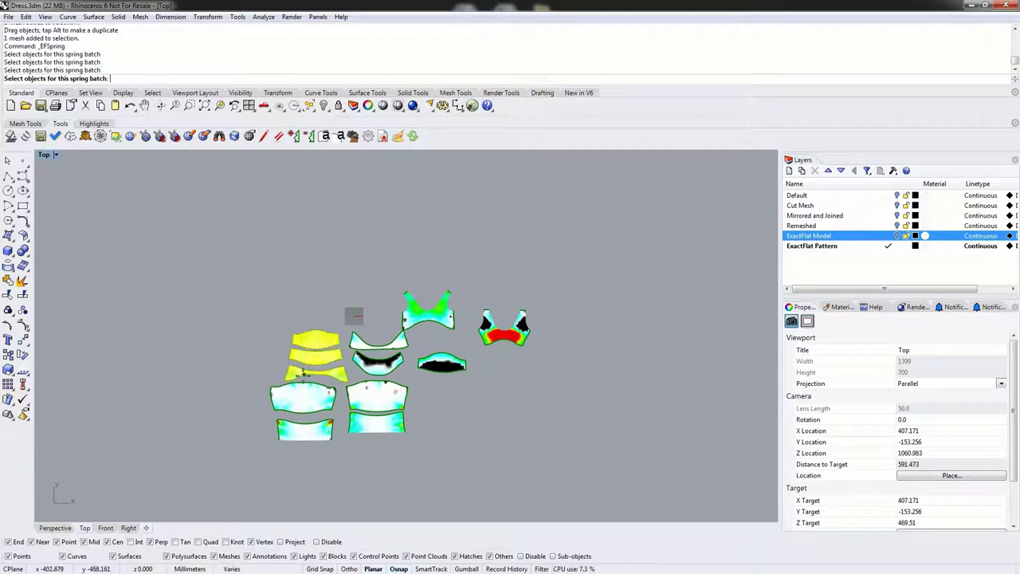
click(303, 397)
click(305, 428)
click(376, 422)
click(377, 396)
click(378, 359)
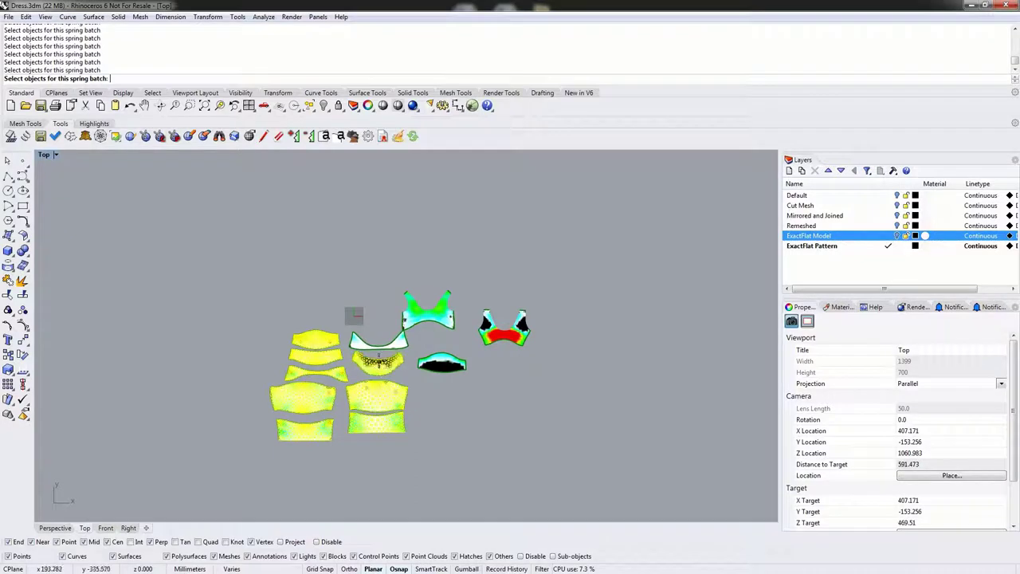
click(389, 339)
click(428, 323)
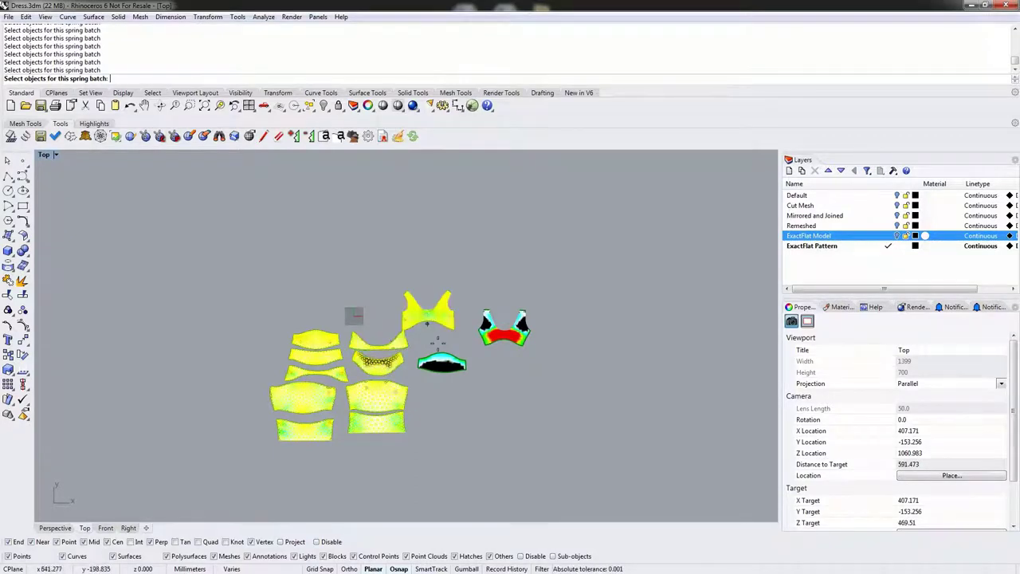
click(441, 363)
click(504, 327)
key(Return)
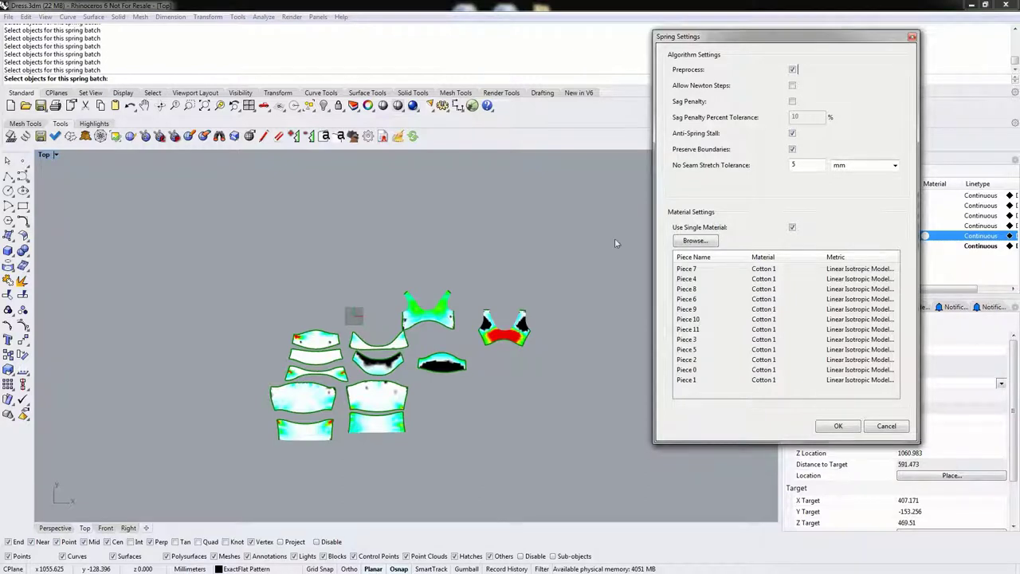
Step: Keep Cotton 1 with Linear Isotropic Model (fast) as the single material and turn off Preserve Boundaries
click(694, 242)
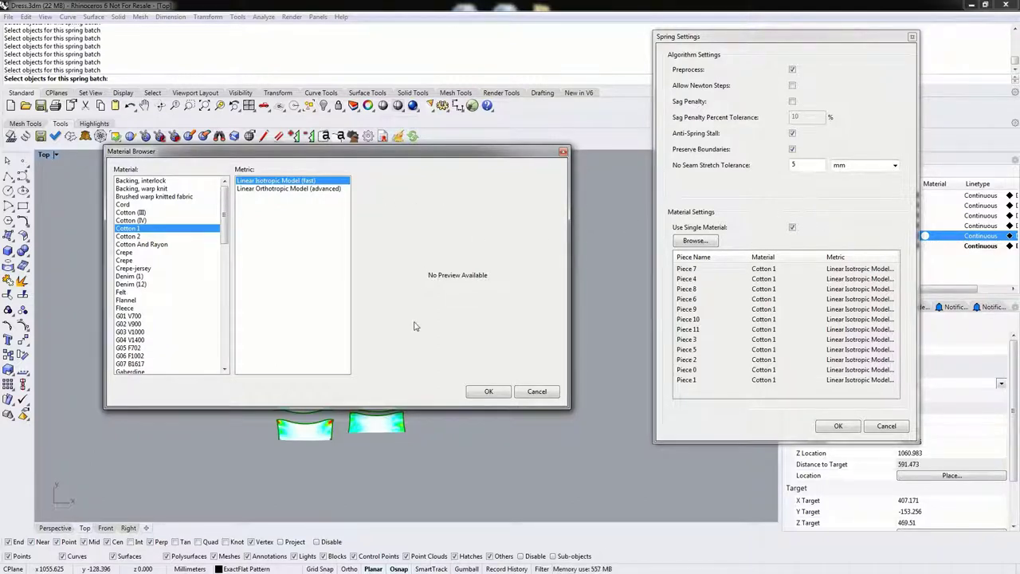
click(485, 396)
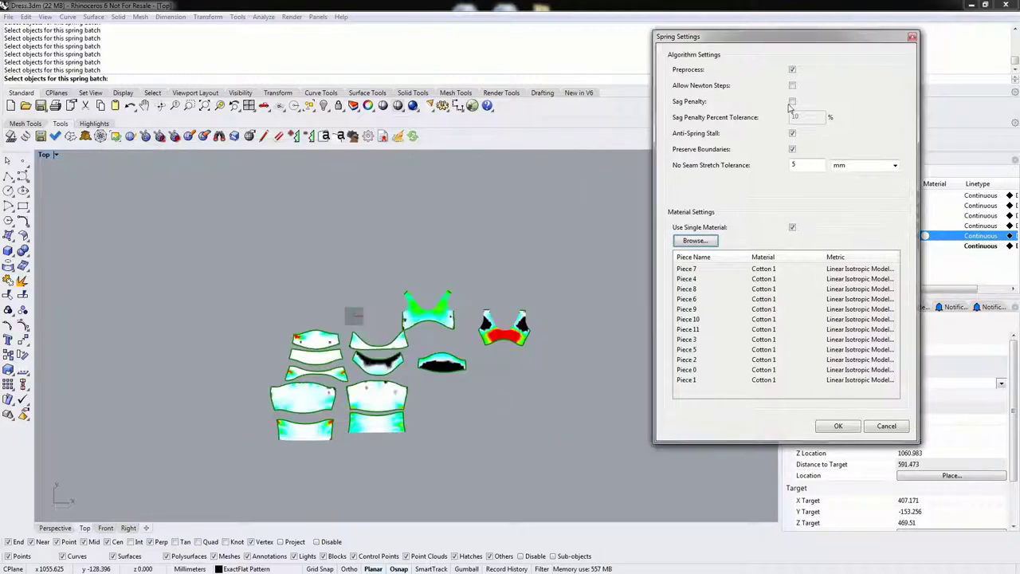
click(793, 151)
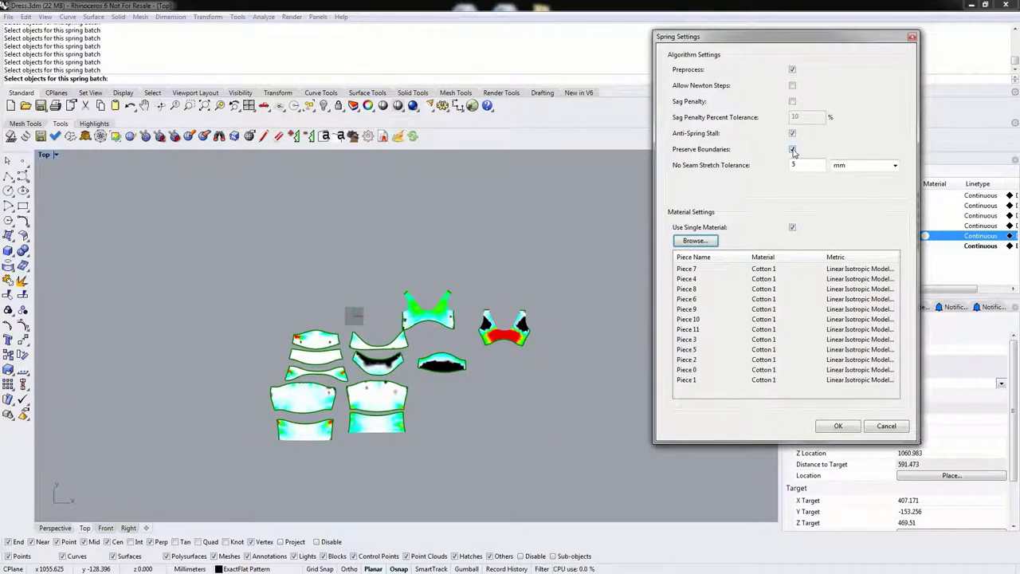
click(794, 150)
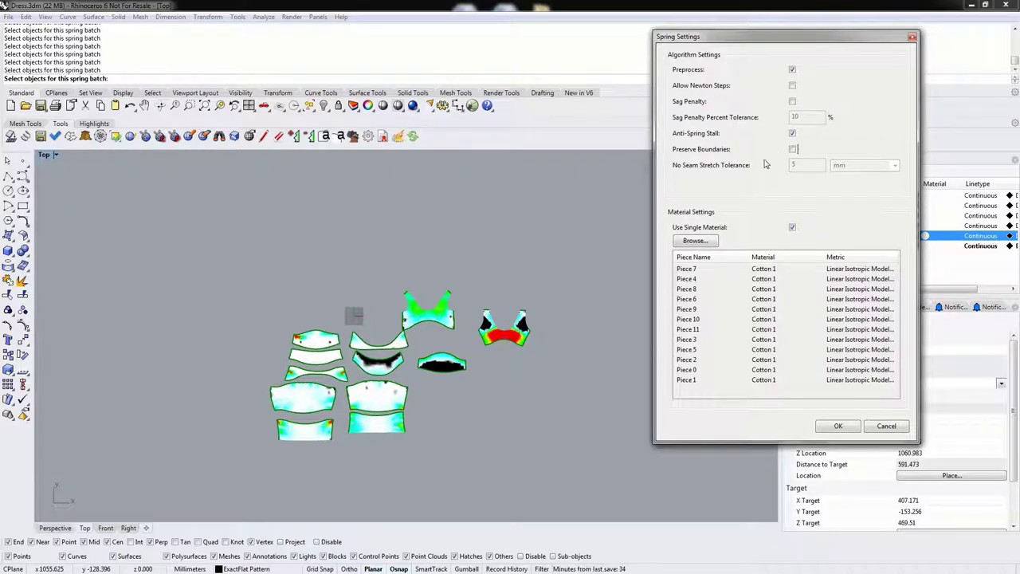
Step: Run the spring algorithm on all selected pieces and close the spring status once every piece is done
click(837, 426)
drag(593, 157, 834, 20)
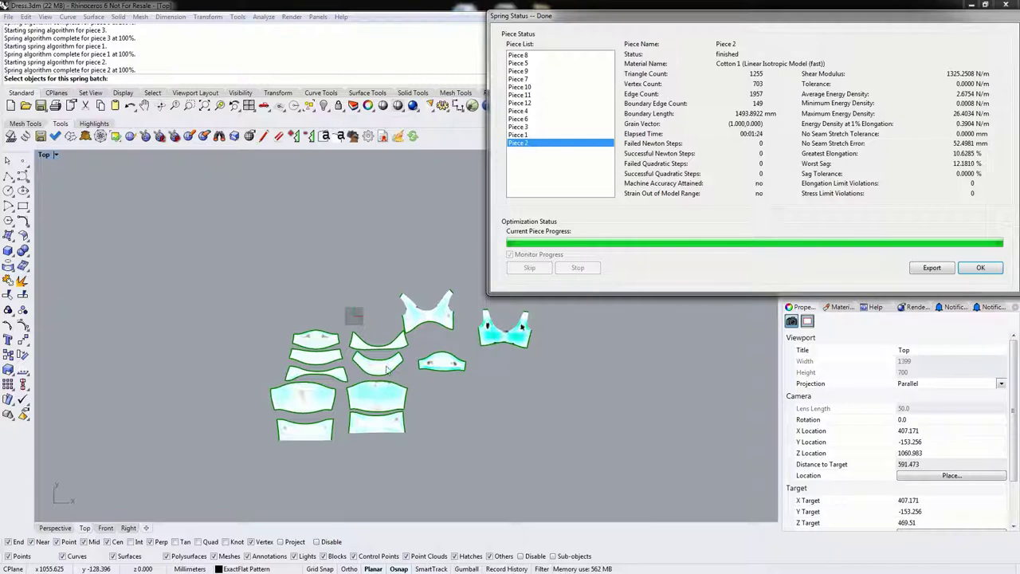
click(995, 271)
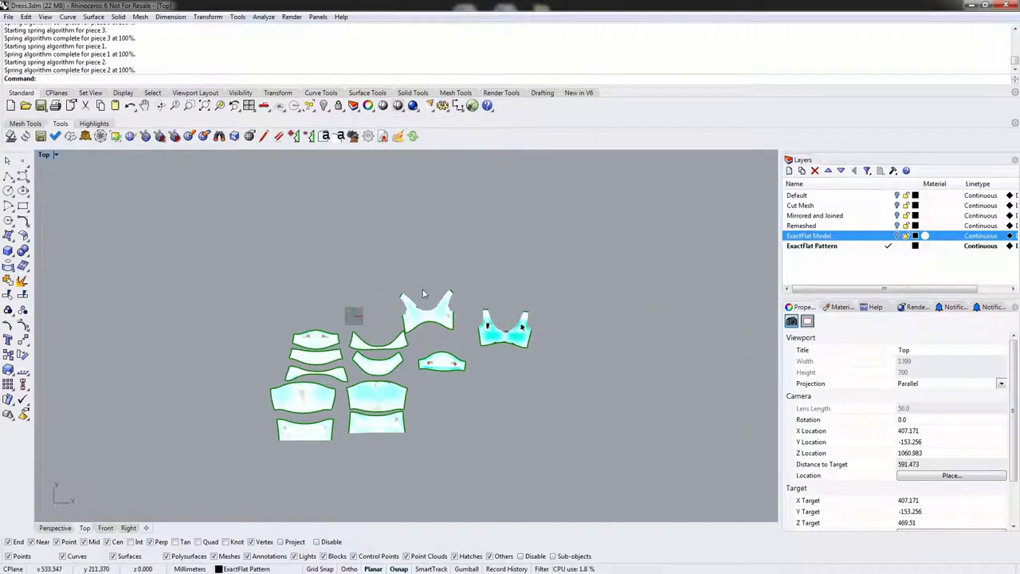
Step: Move the rightmost strapped bodice piece to the empty area above the left column of pieces and inspect its strain colours
drag(503, 335, 311, 273)
click(381, 227)
click(364, 255)
scroll(301, 275, up, 2)
scroll(306, 271, up, 5)
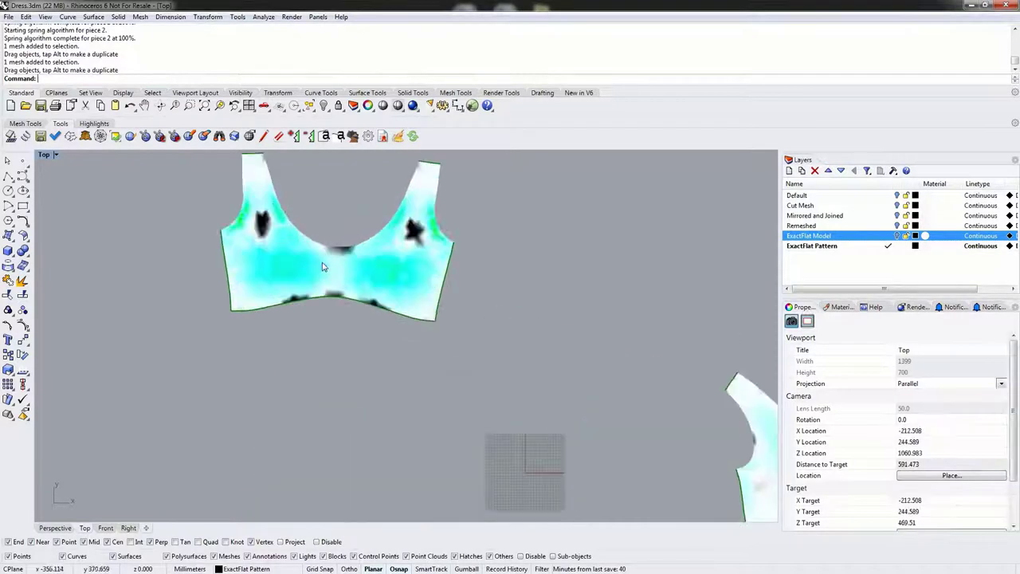
scroll(348, 274, down, 7)
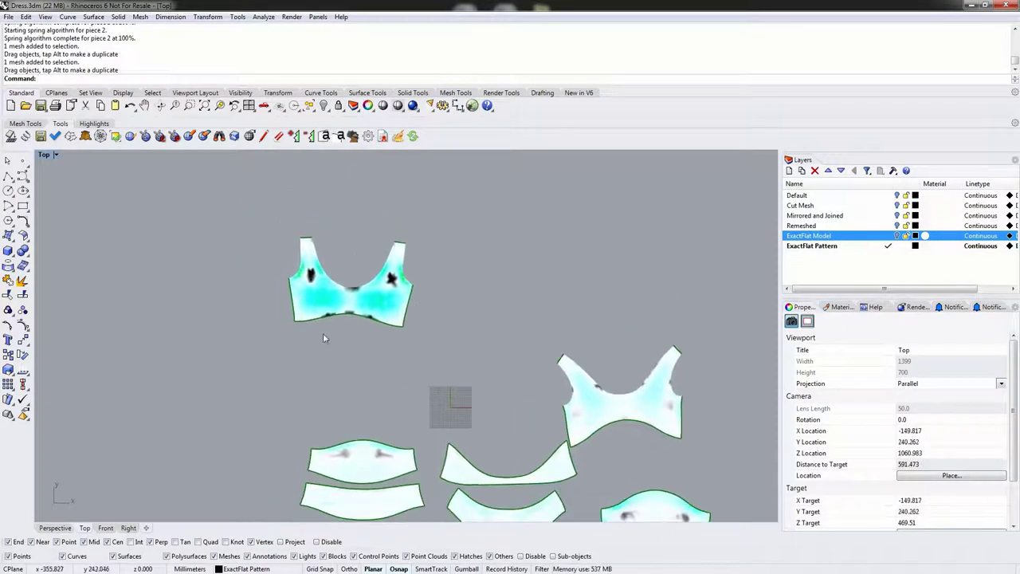
scroll(378, 288, down, 2)
scroll(342, 359, up, 6)
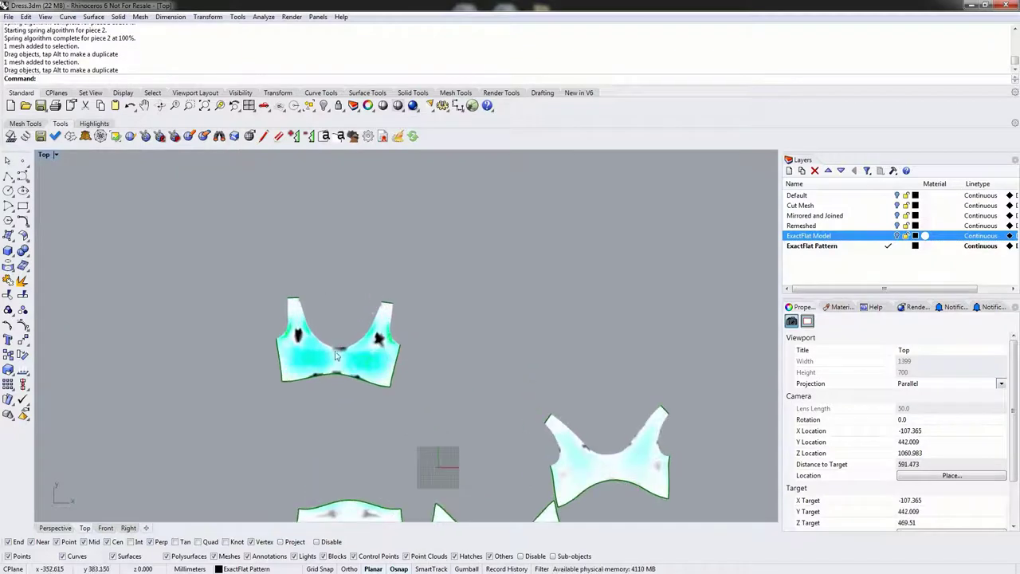
Step: Shift the relocated bodice piece farther up and left, away from the other pattern pieces
click(335, 373)
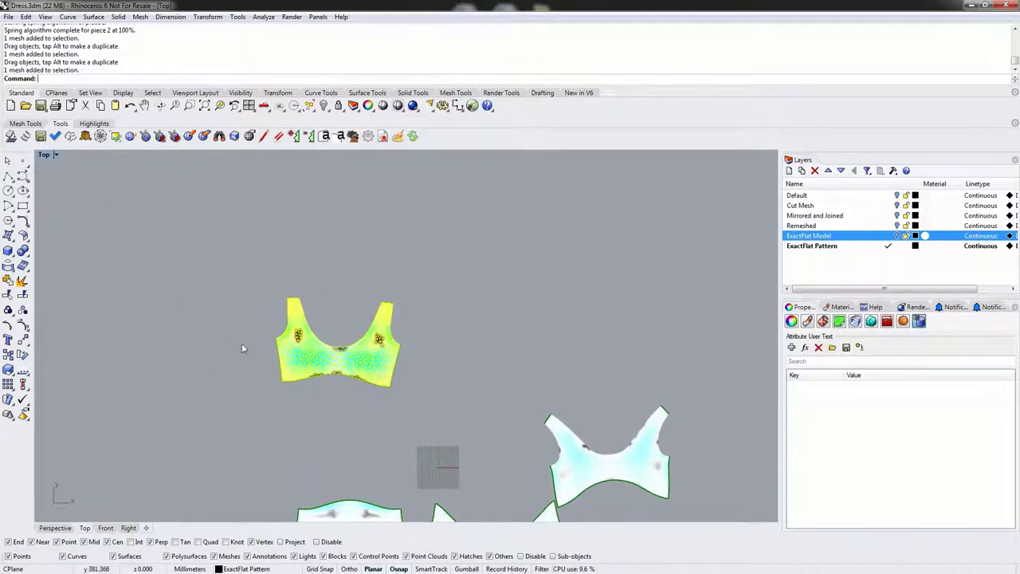
click(450, 351)
drag(355, 359, 320, 310)
scroll(312, 288, down, 5)
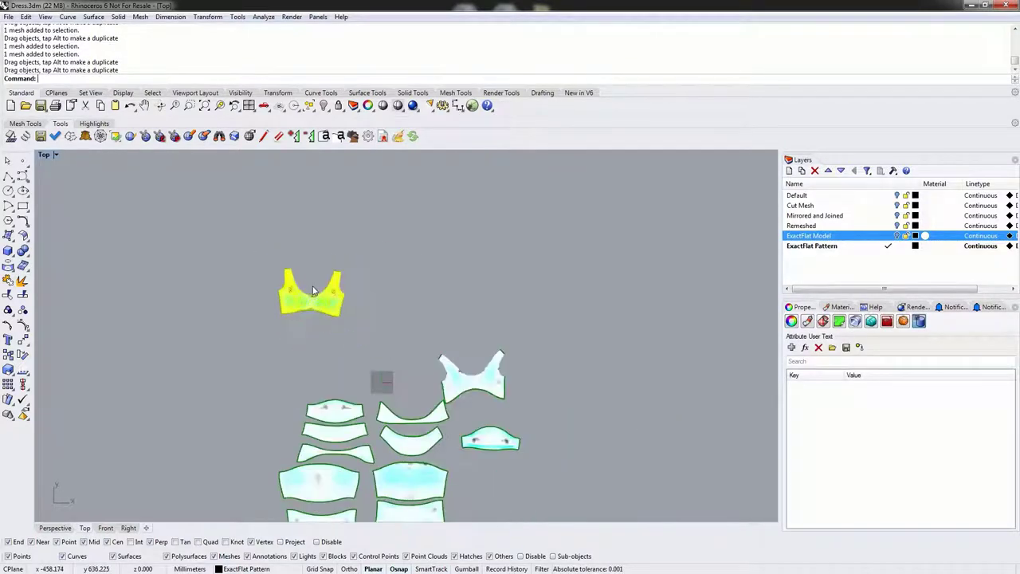
Step: Rotate the relocated bodice piece about one bottom corner until its two bottom corners line up horizontally
scroll(313, 288, up, 5)
scroll(313, 289, up, 4)
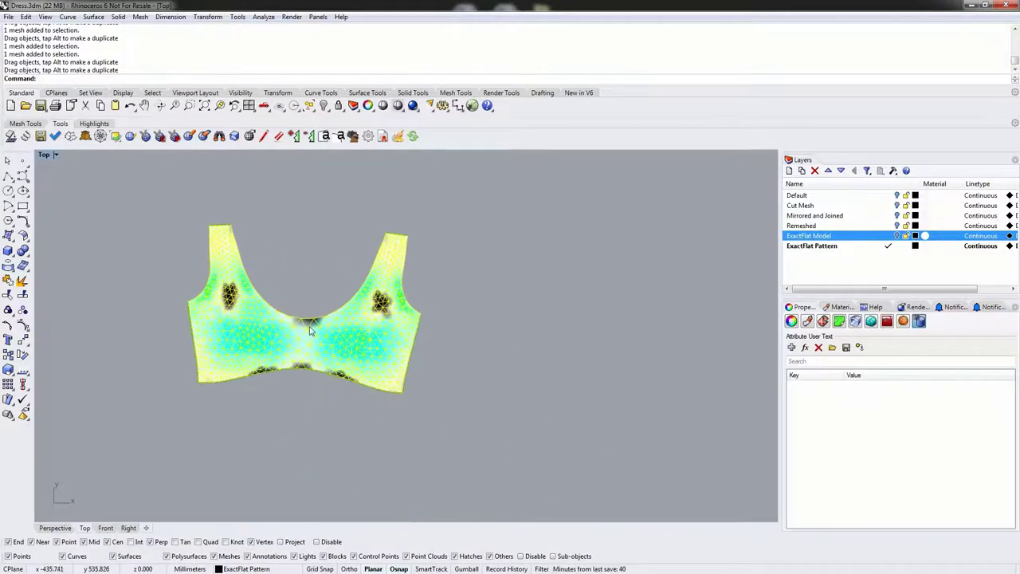
key(Return)
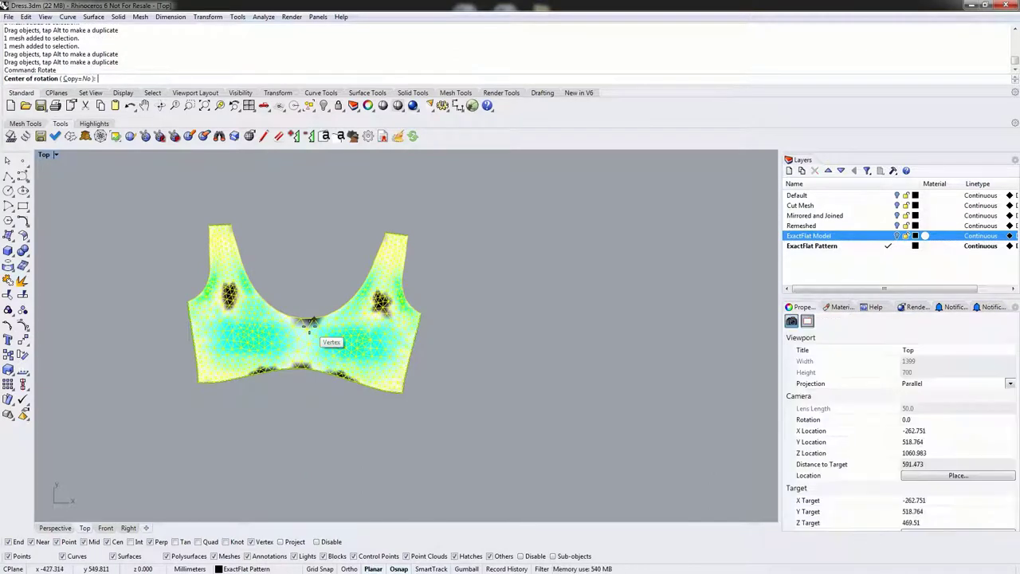
click(192, 386)
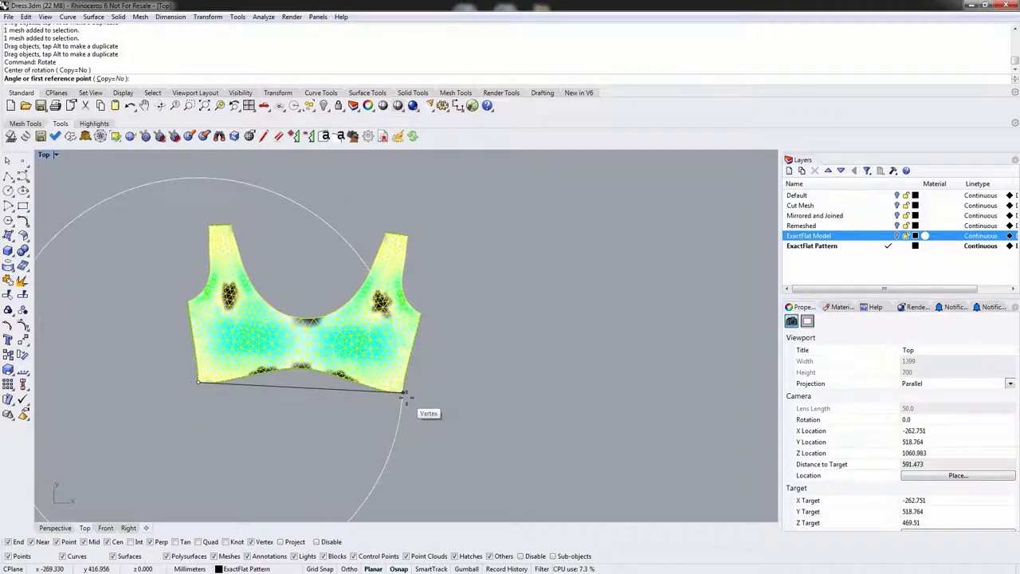
click(403, 392)
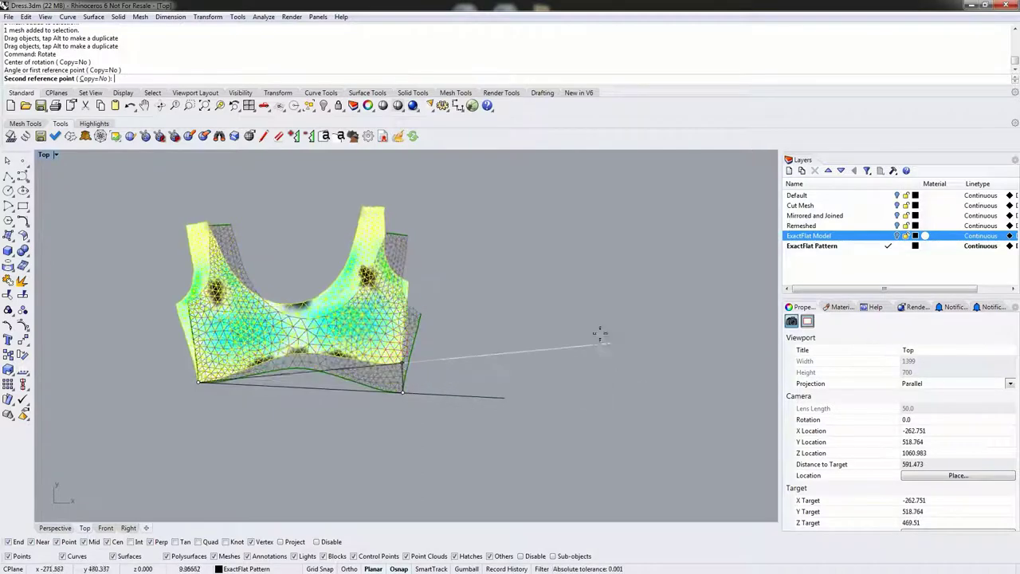
key(shift)
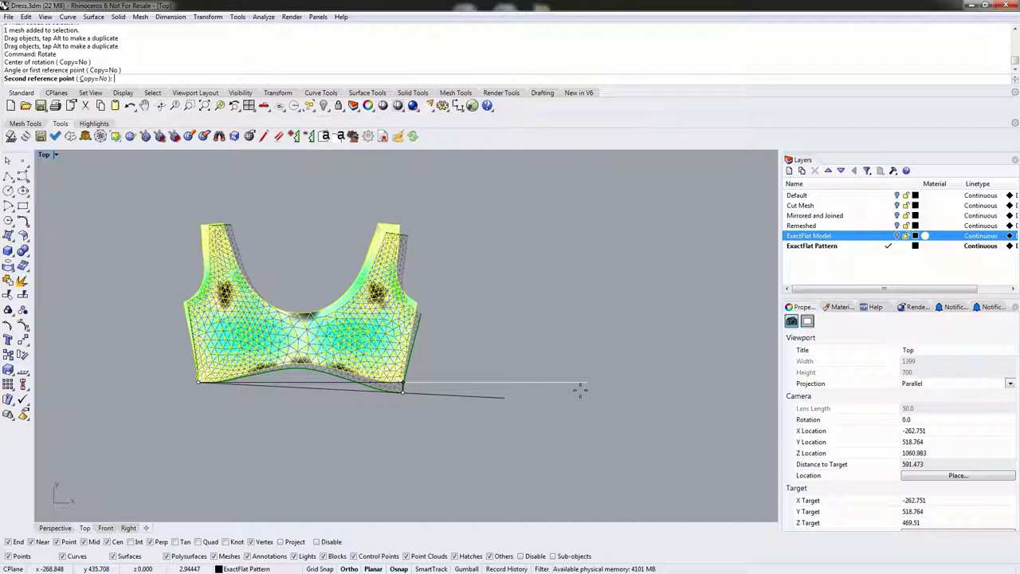
click(591, 382)
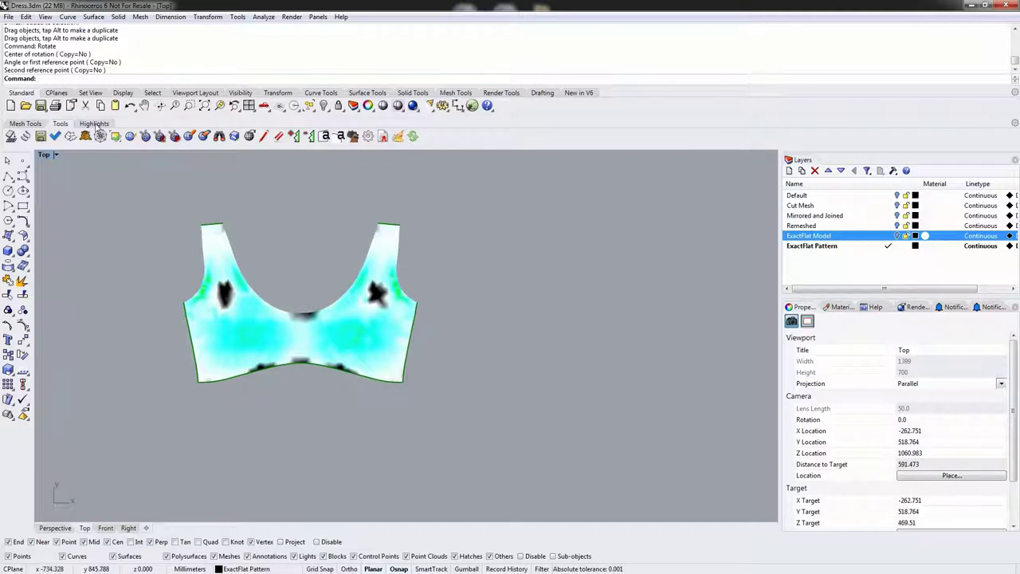
Step: Find the piece neighbouring the straightened bodice's curved lower edge, using an offset of 5, and inspect the gap between them
click(219, 137)
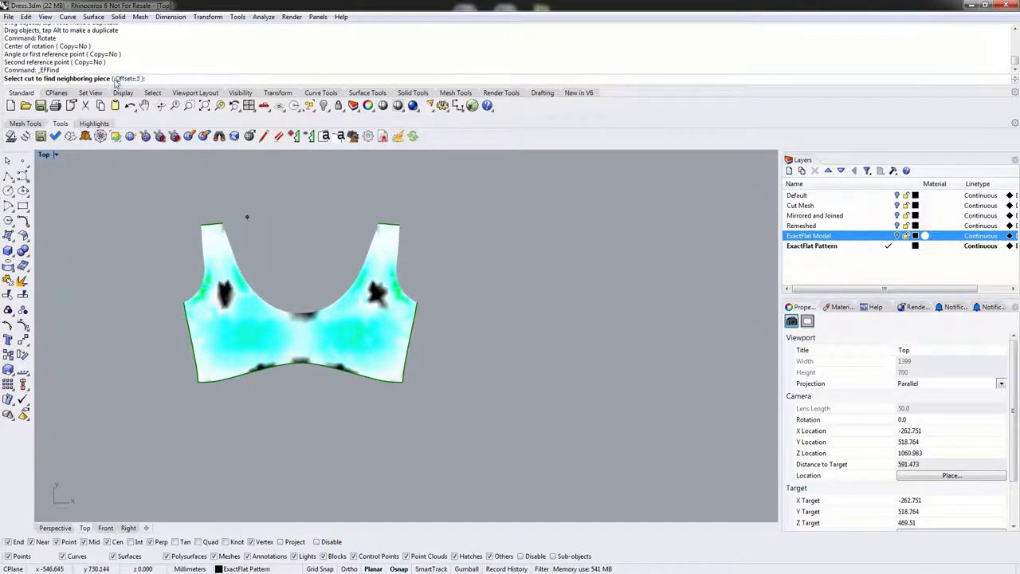
scroll(333, 343, down, 4)
scroll(333, 342, down, 2)
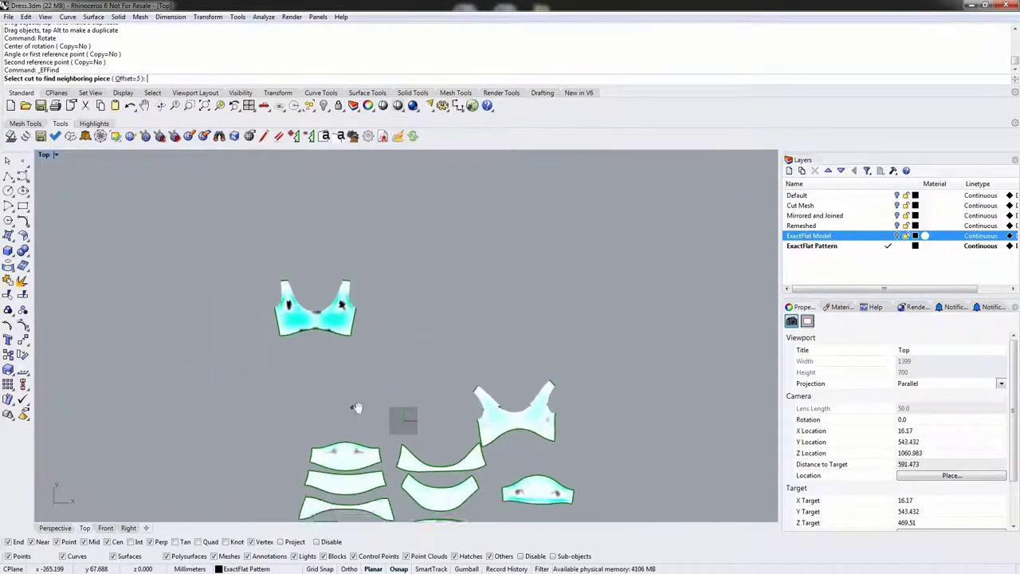
right_drag(336, 401, 348, 324)
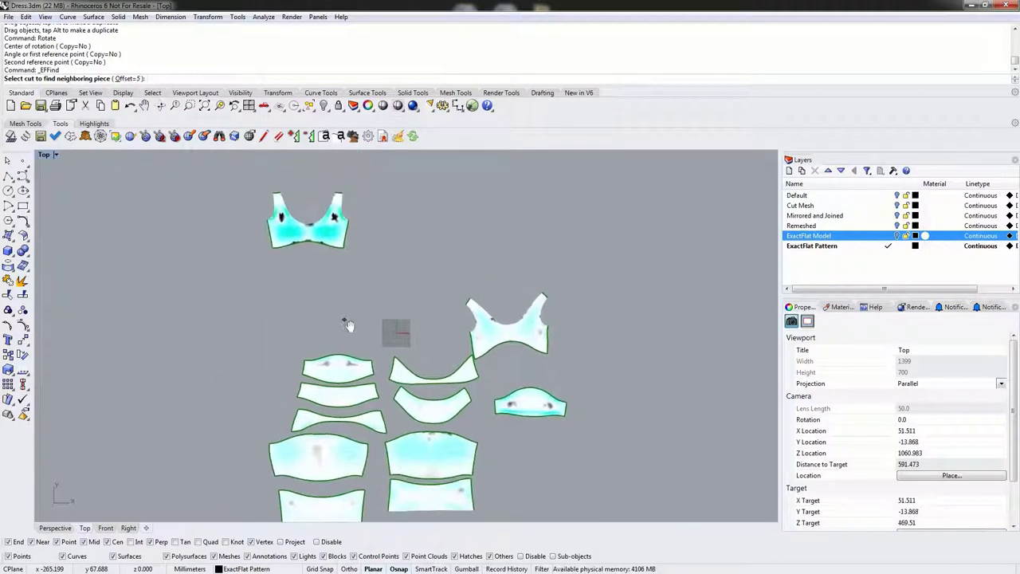
click(307, 243)
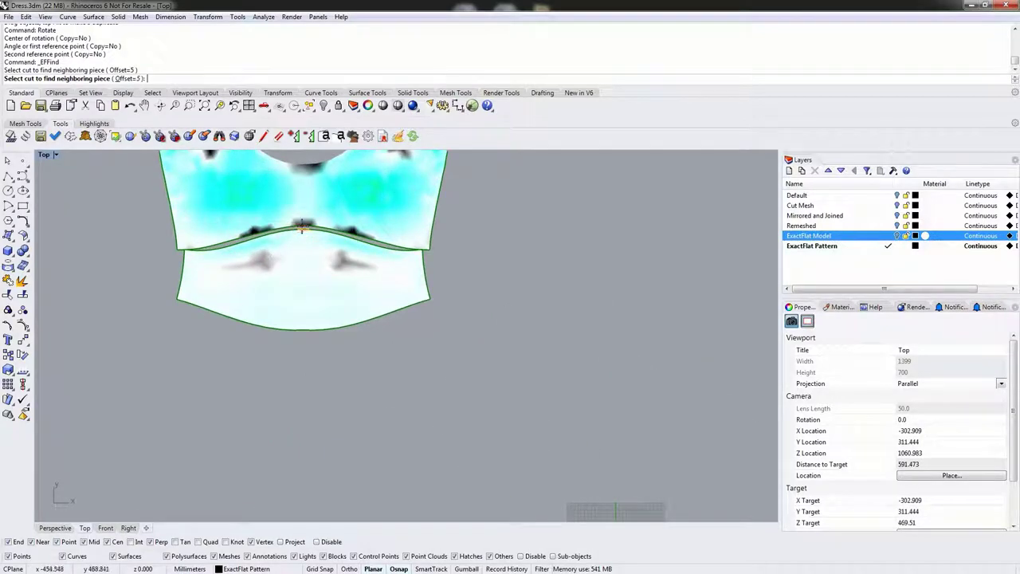
scroll(285, 216, up, 4)
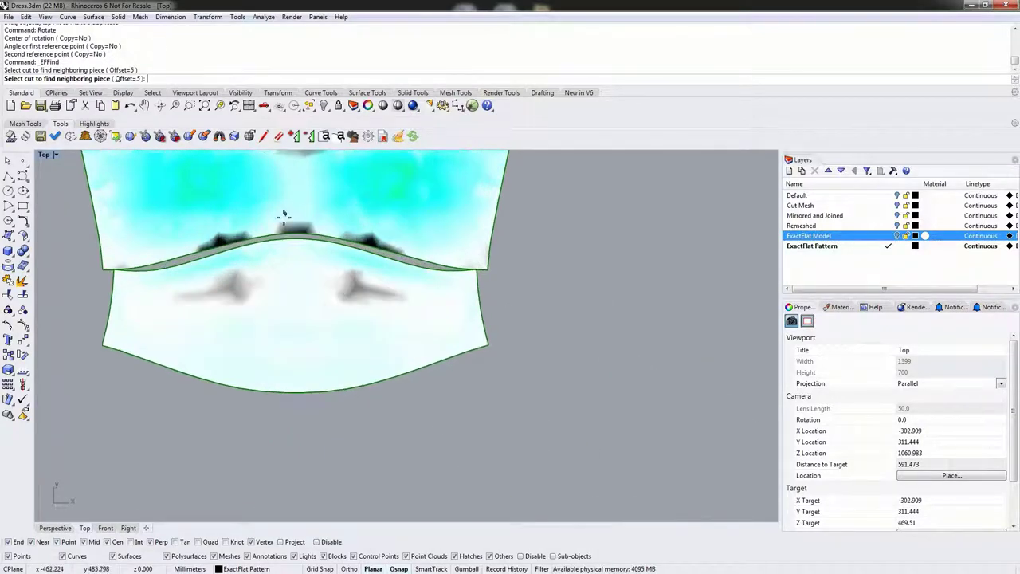
scroll(295, 250, down, 2)
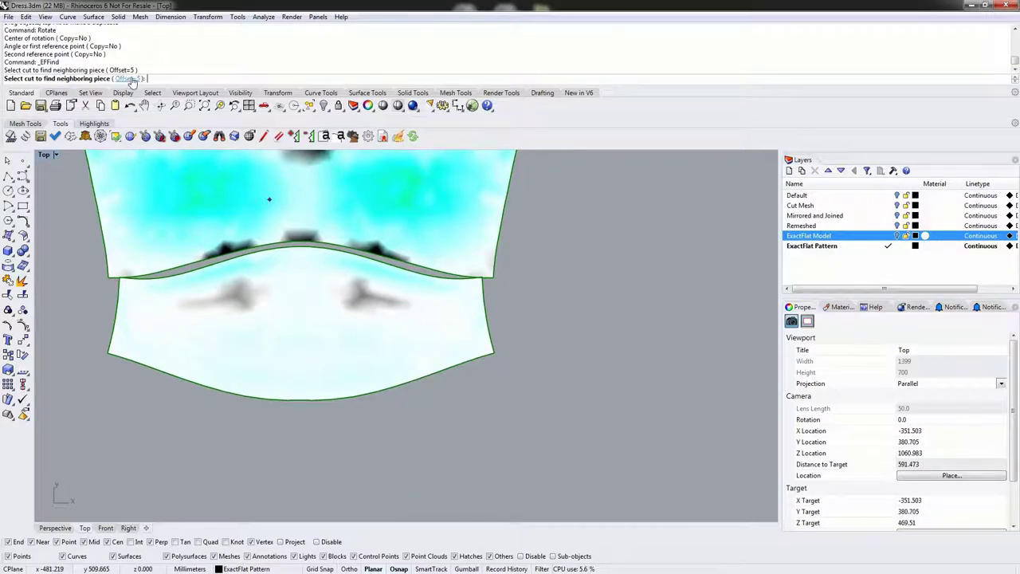
Step: Set the found-piece offset to 20 and find the neighbour of the bodice's lower edge again
click(126, 80)
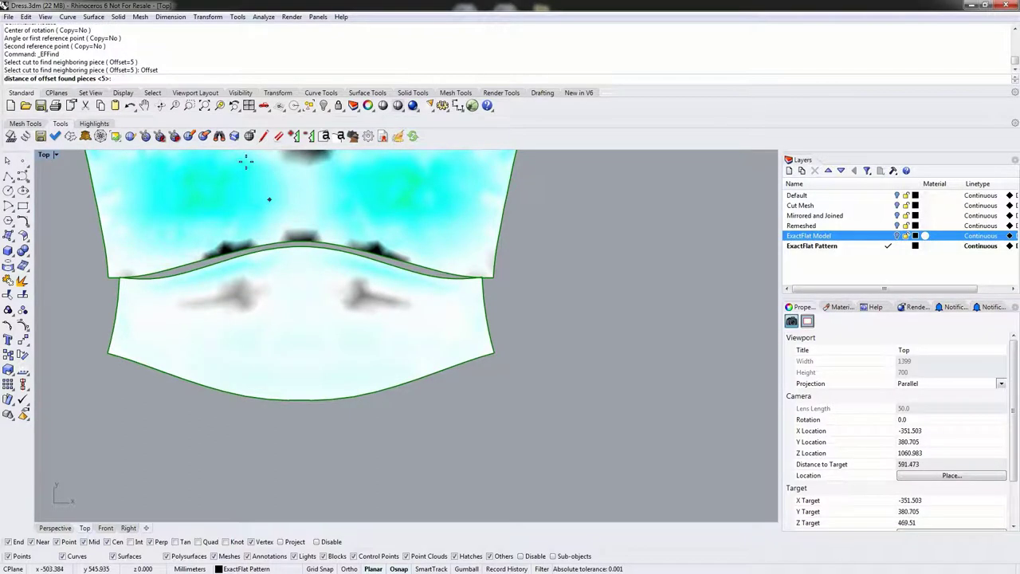
text(20)
key(Return)
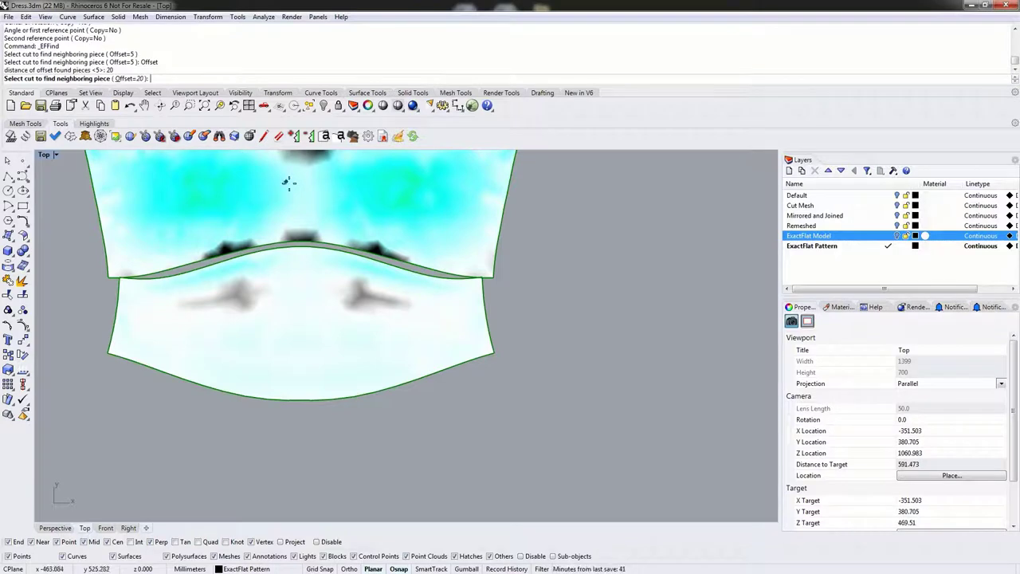
click(300, 243)
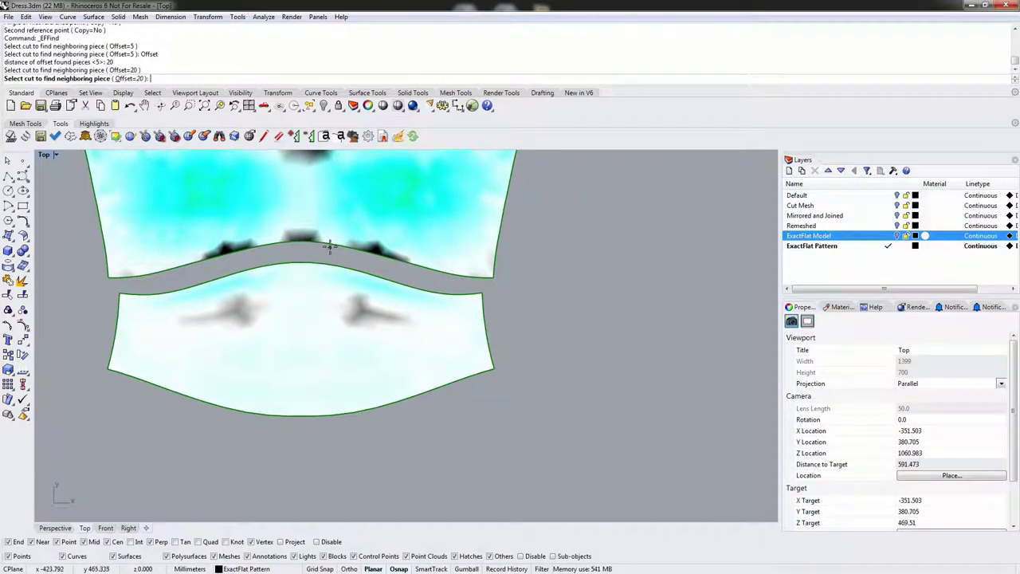
Step: Set the found-piece offset to 40 and find the neighbour of the bodice's lower edge again
click(137, 80)
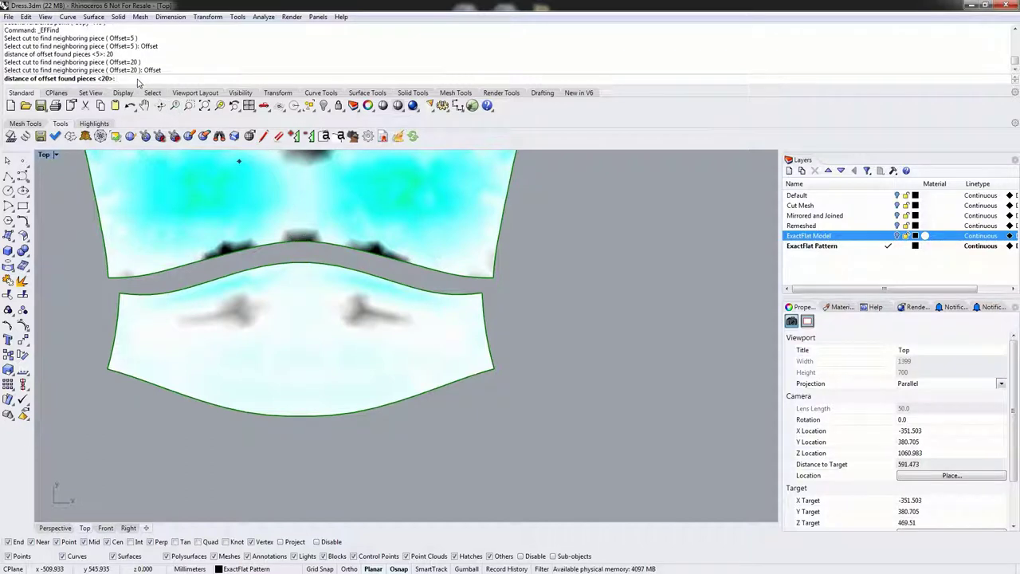
text(40)
key(Return)
click(293, 237)
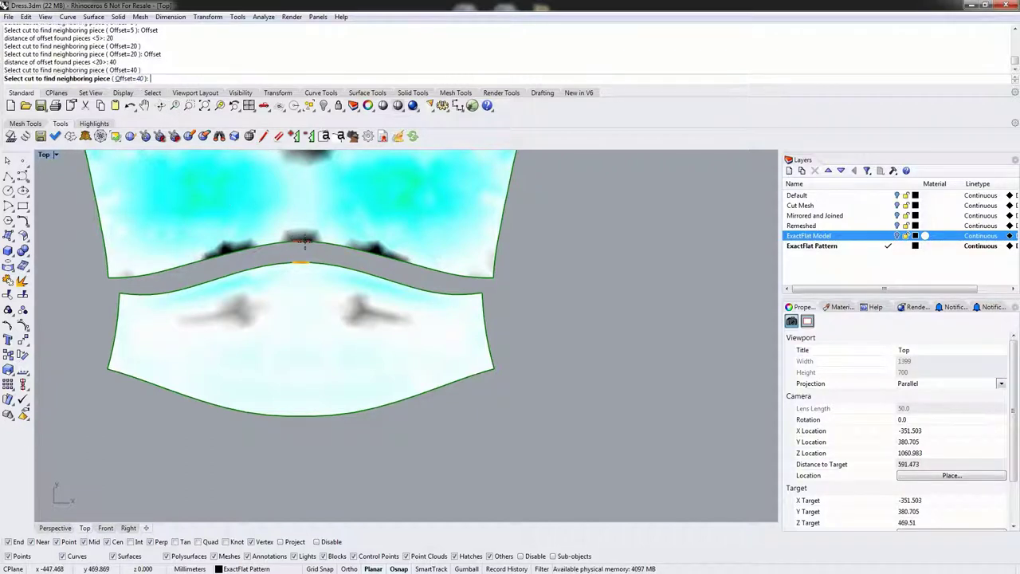
scroll(305, 276, down, 3)
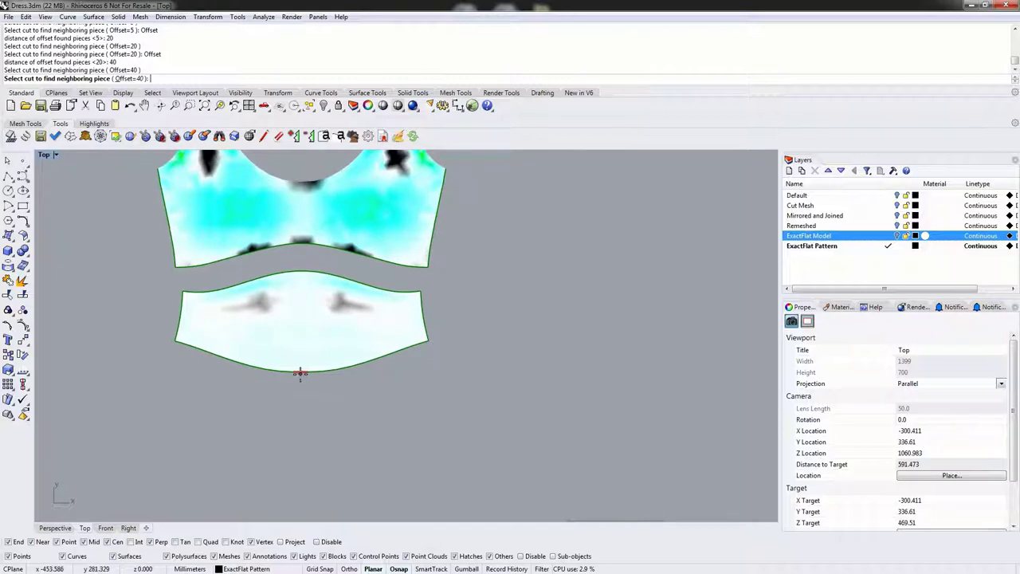
Step: Find the neighbouring pieces along each successive lower edge, stacking the four remaining pieces beneath the first bodice column down to the hem
click(298, 371)
click(302, 472)
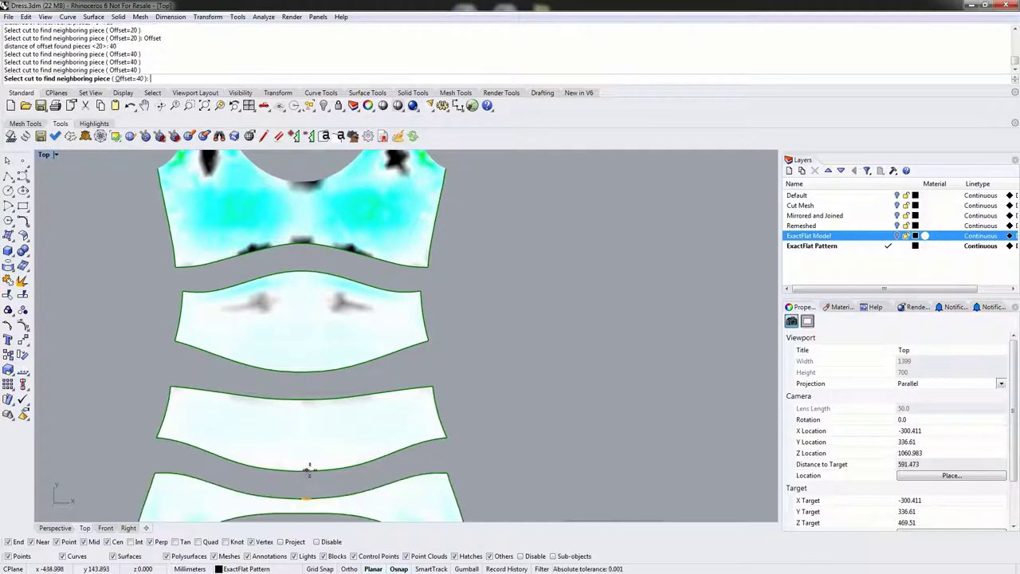
scroll(326, 470, down, 4)
right_drag(337, 467, 345, 232)
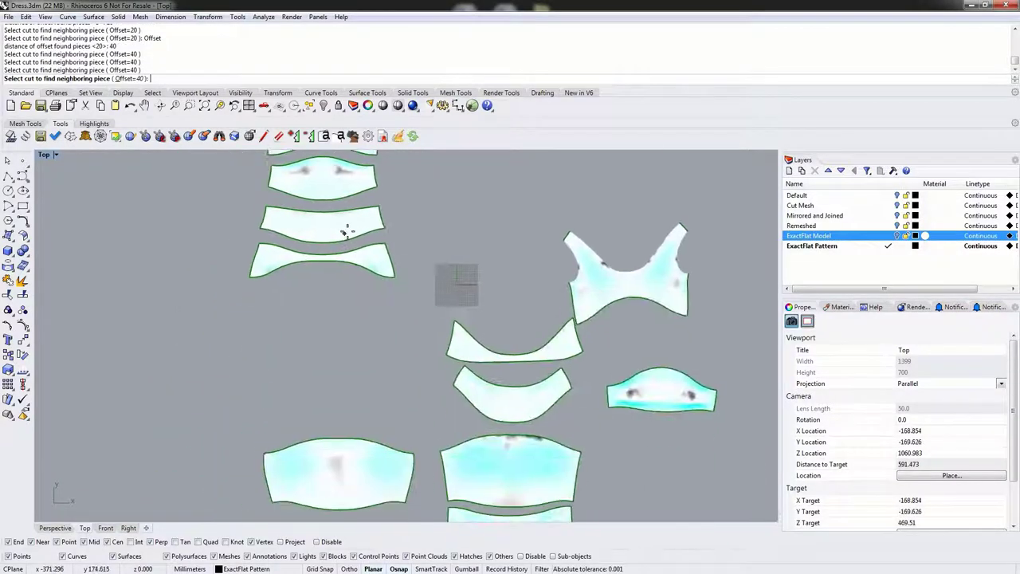
click(327, 275)
click(324, 342)
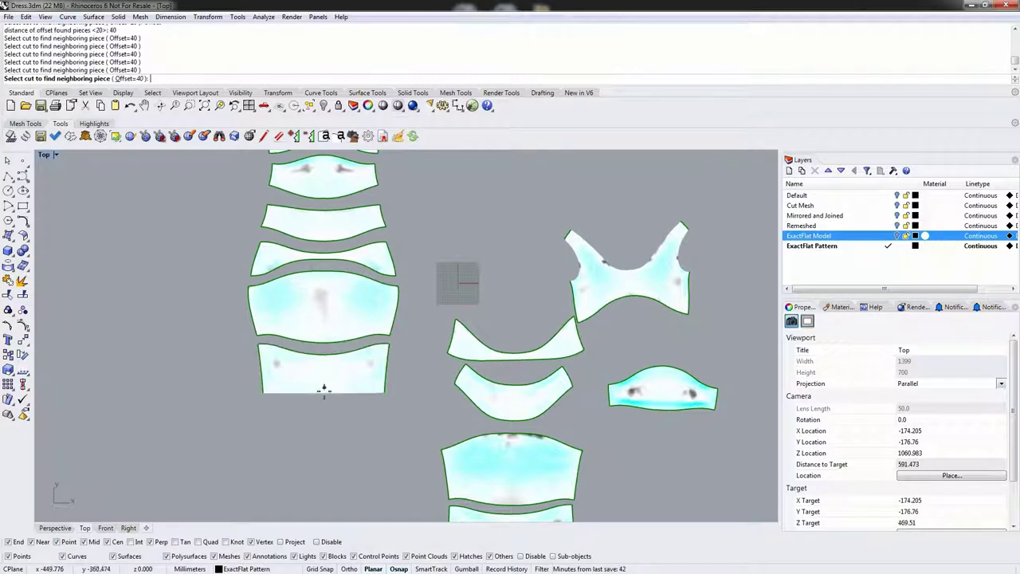
scroll(374, 315, down, 5)
right_drag(381, 313, 375, 304)
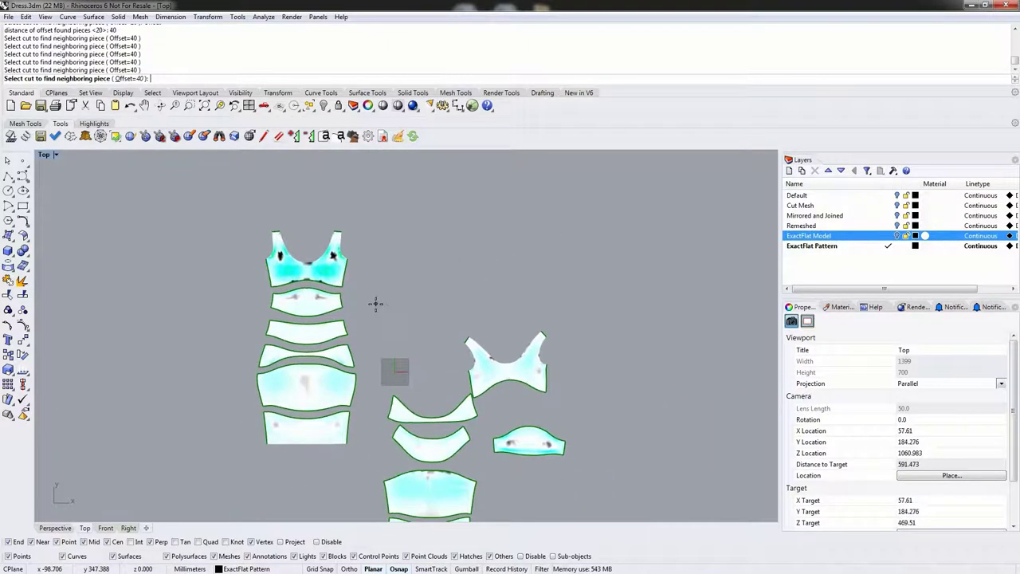
Step: Find the second strapped bodice piece from the first bodice's side edge, end the search, and move the piece farther away
click(346, 272)
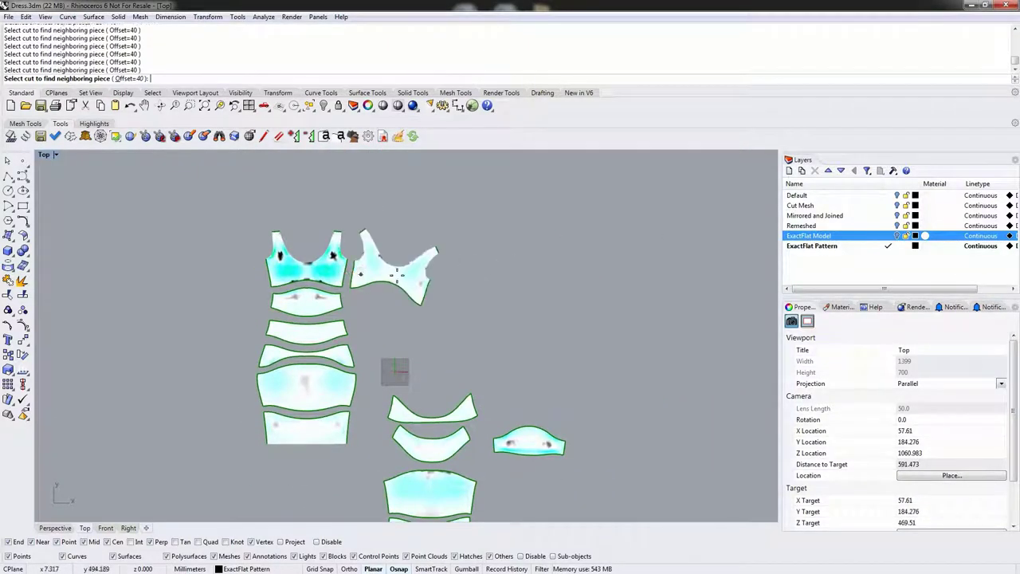
key(Escape)
drag(394, 275, 431, 271)
Step: Rotate the second bodice piece about one bottom corner until its two bottom corners are level
scroll(363, 309, up, 5)
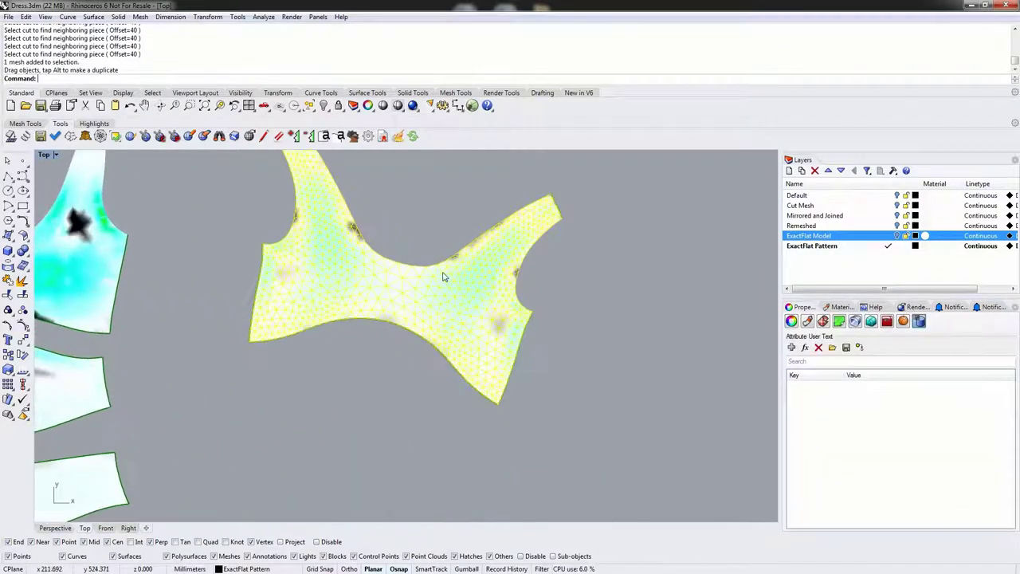
text(rotate)
key(Return)
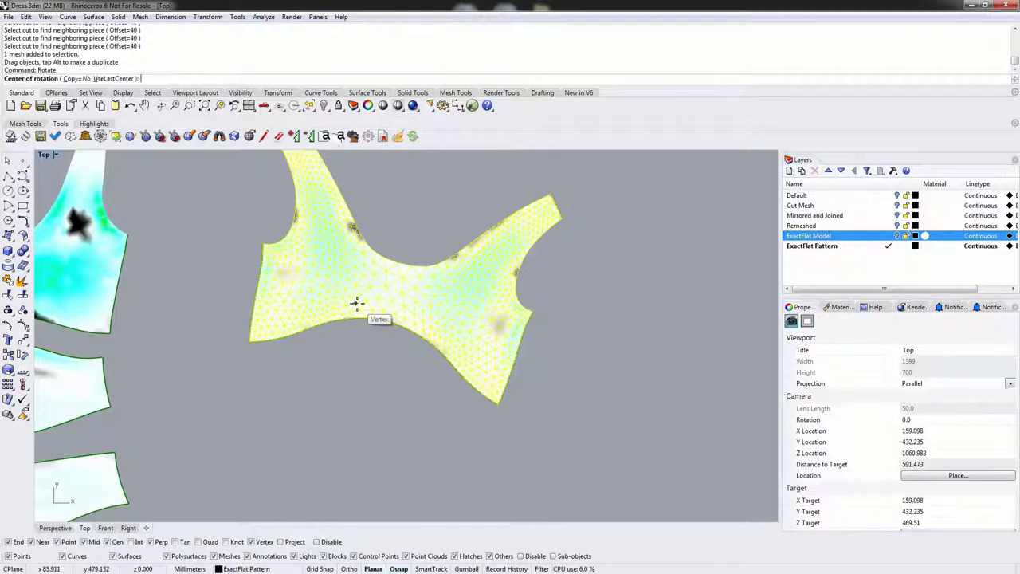
click(251, 342)
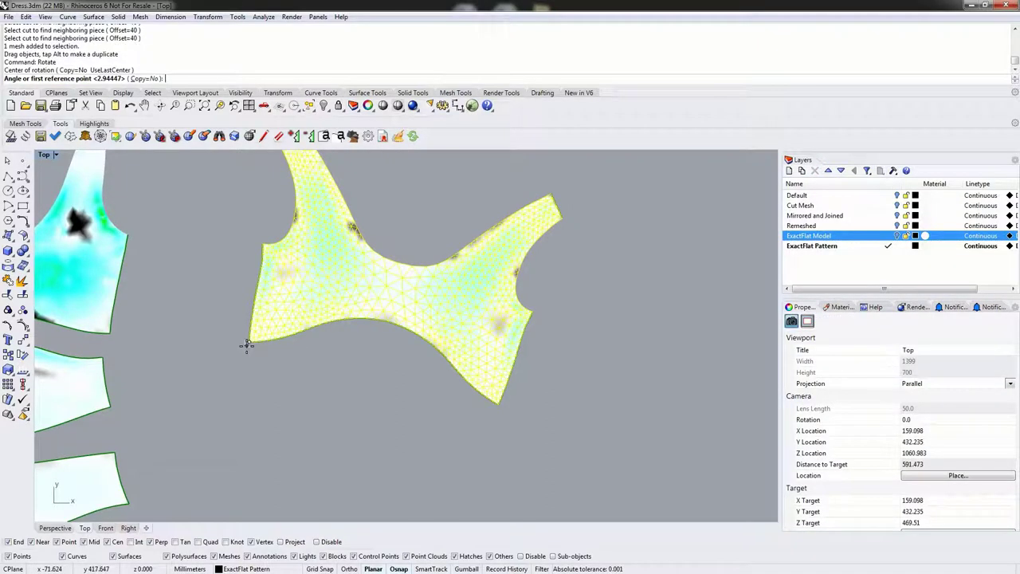
click(498, 406)
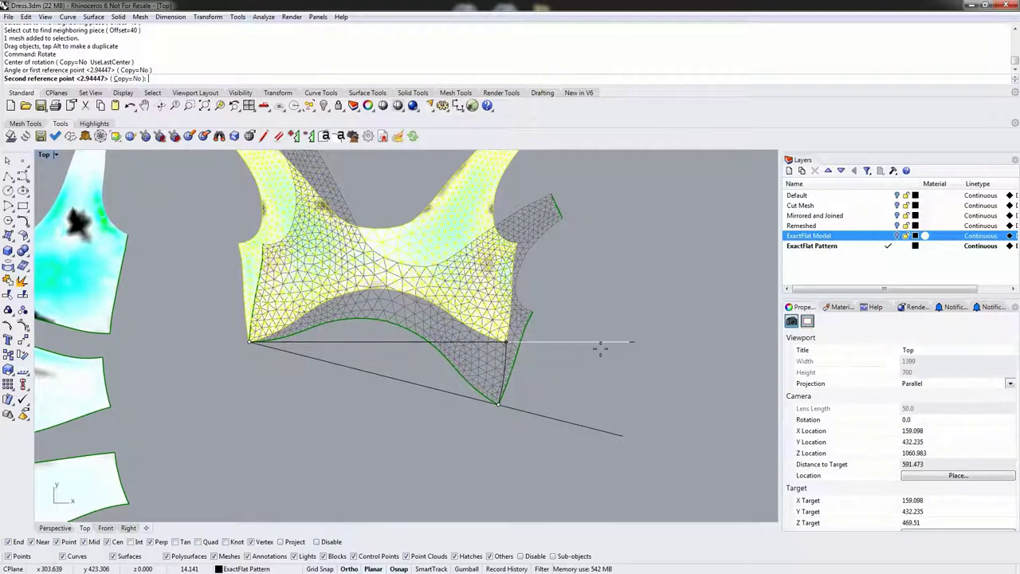
click(586, 338)
Step: Shift the levelled second bodice piece slightly farther from the first column and deselect it
scroll(584, 336, down, 4)
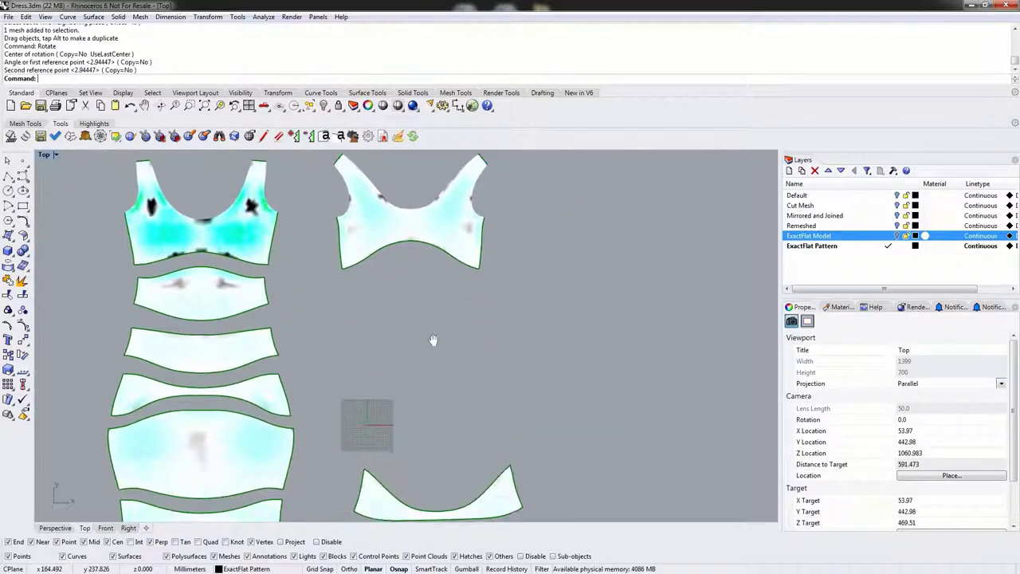
right_drag(433, 340, 430, 318)
drag(406, 206, 444, 208)
click(403, 313)
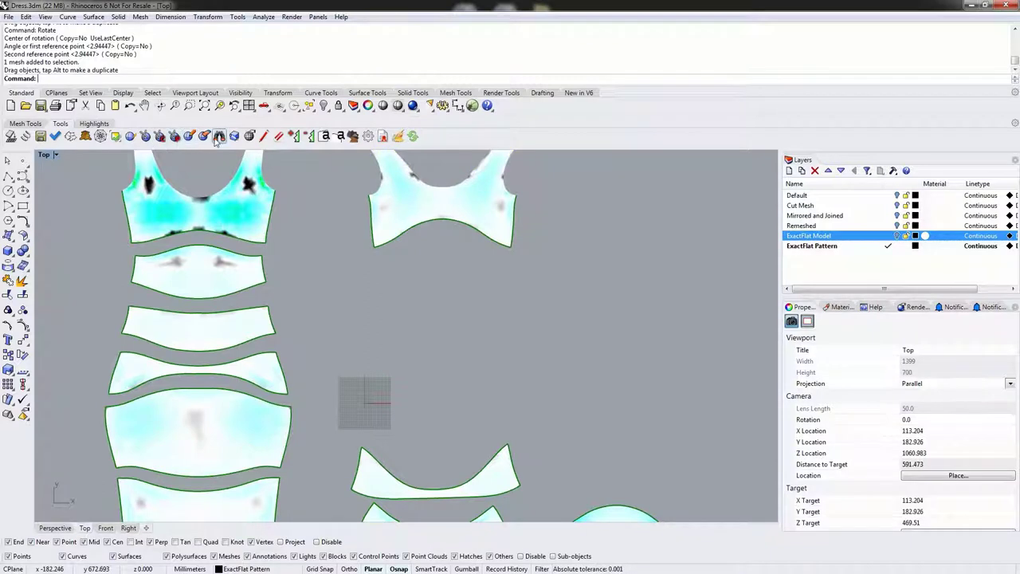
Step: Find the neighbouring pieces along each successive lower edge below the second bodice, stacking its five pieces with offset 40
click(219, 136)
click(439, 223)
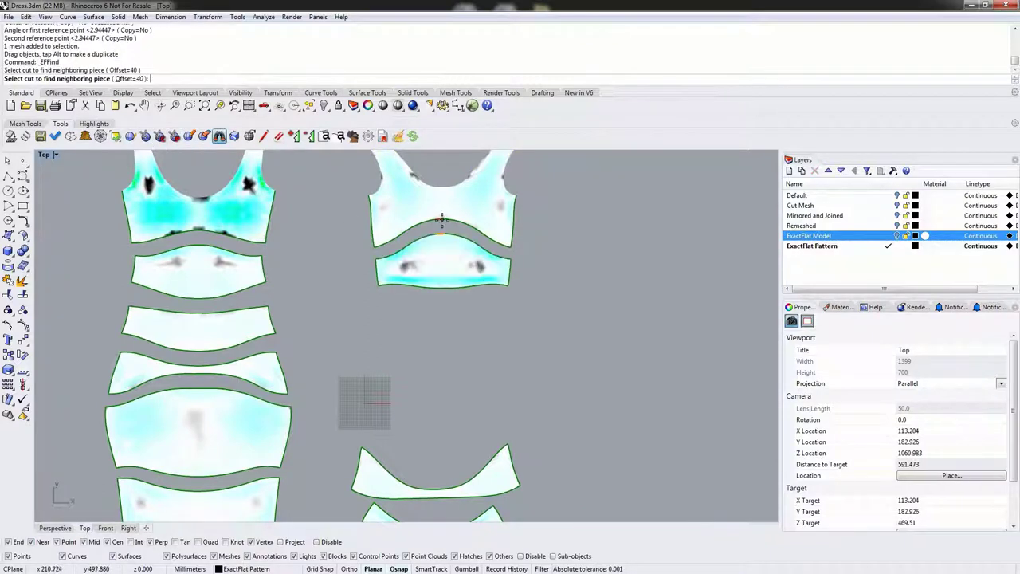
click(445, 286)
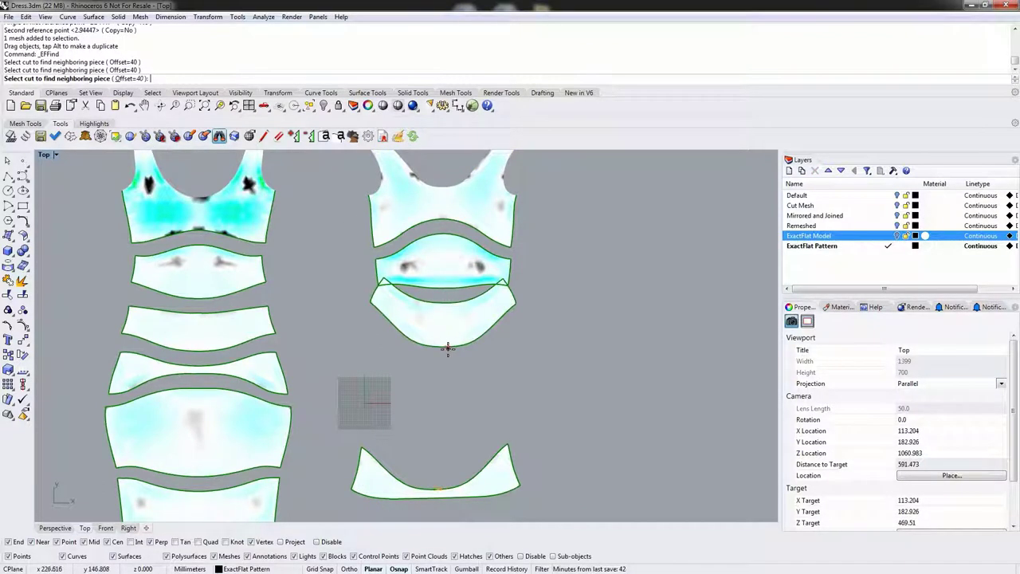
click(447, 349)
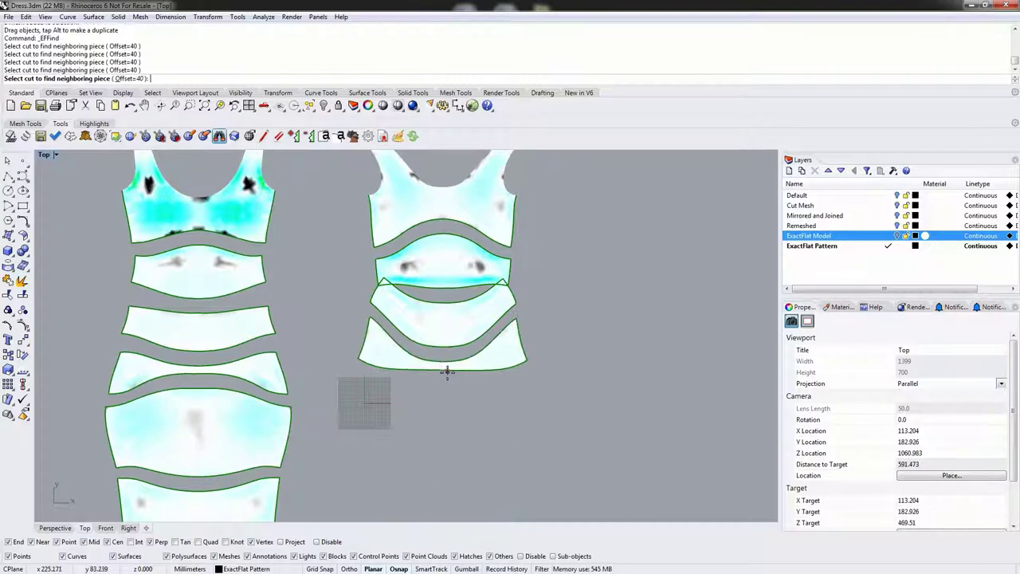
click(448, 370)
click(447, 467)
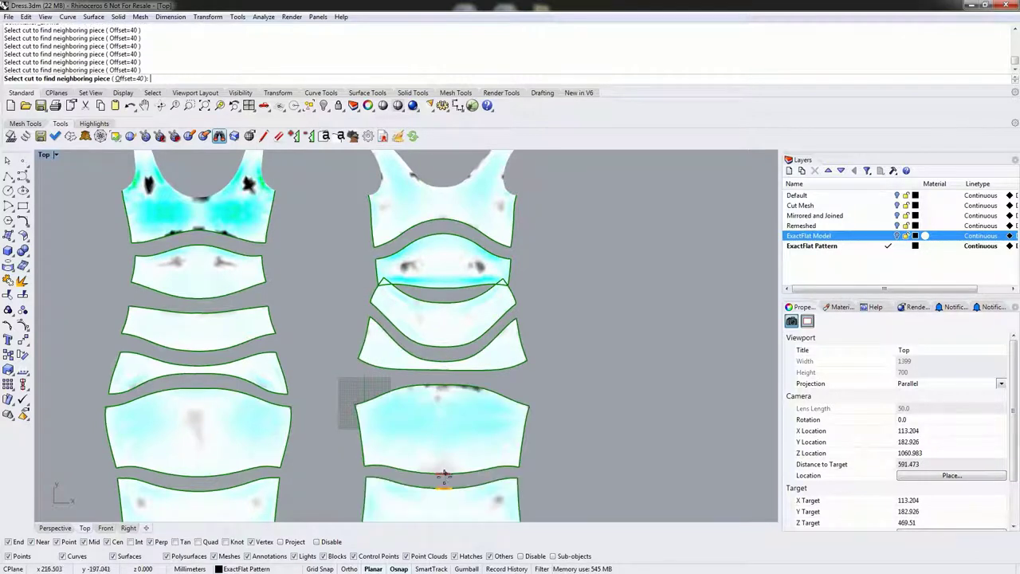
scroll(446, 472, down, 3)
key(Return)
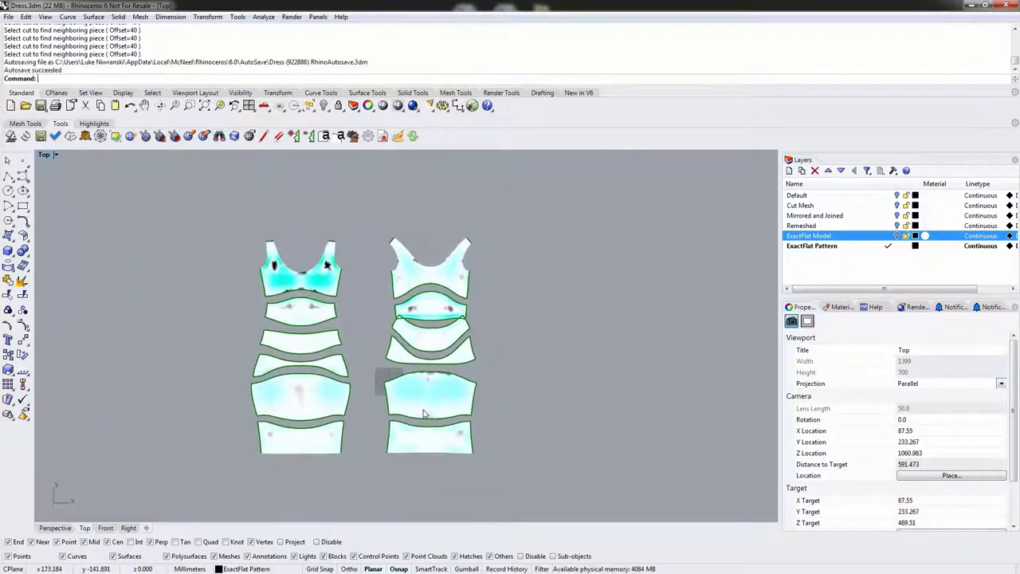
Step: Move the four lower pieces of the second column slightly down to clear the overlap with the piece above, and deselect them
click(408, 364)
shift+click(427, 396)
shift+click(431, 442)
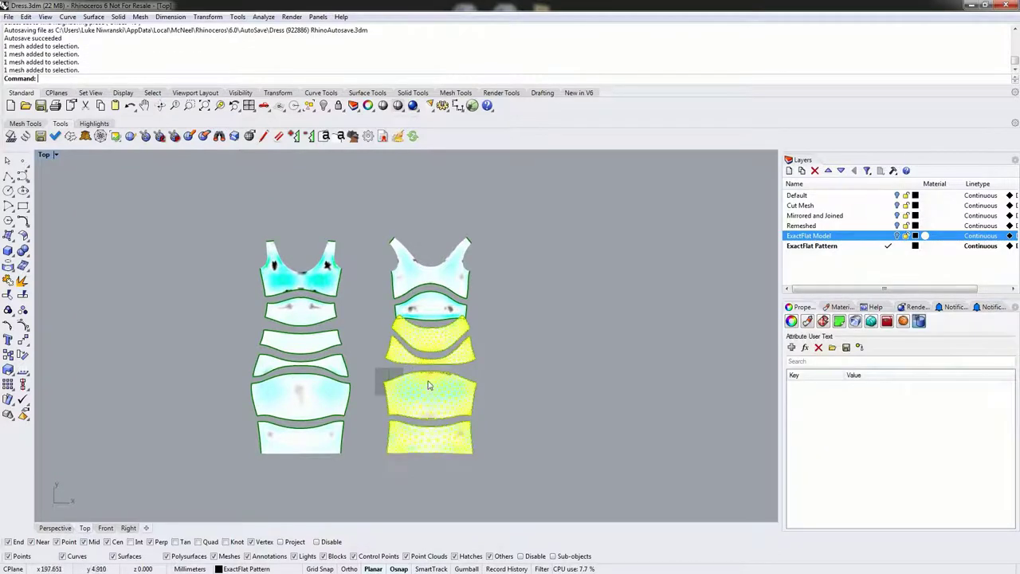
drag(431, 386, 441, 393)
click(536, 266)
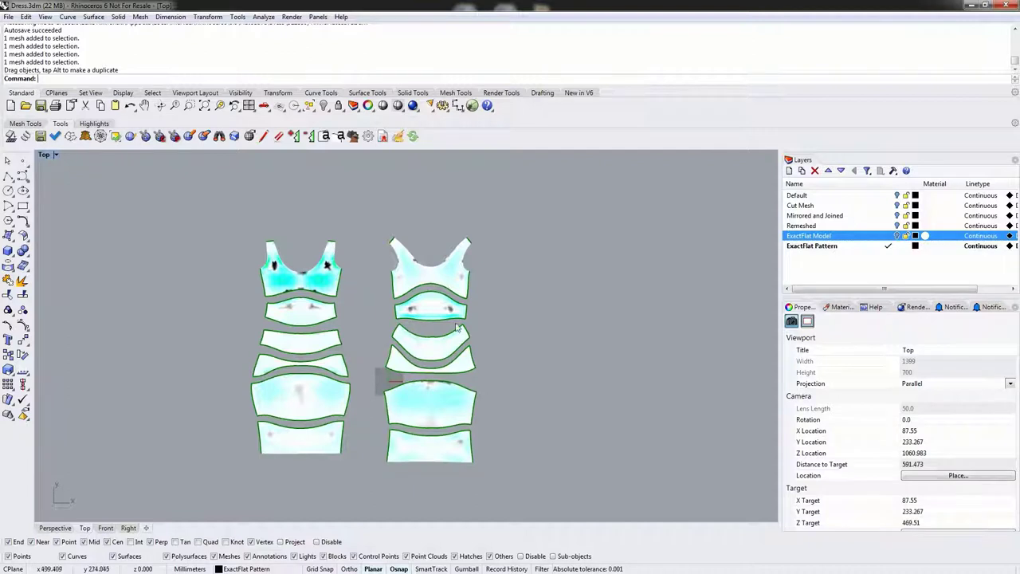
Step: Show the two columns of pattern pieces in the Rendered display mode
scroll(416, 290, up, 3)
scroll(414, 284, up, 2)
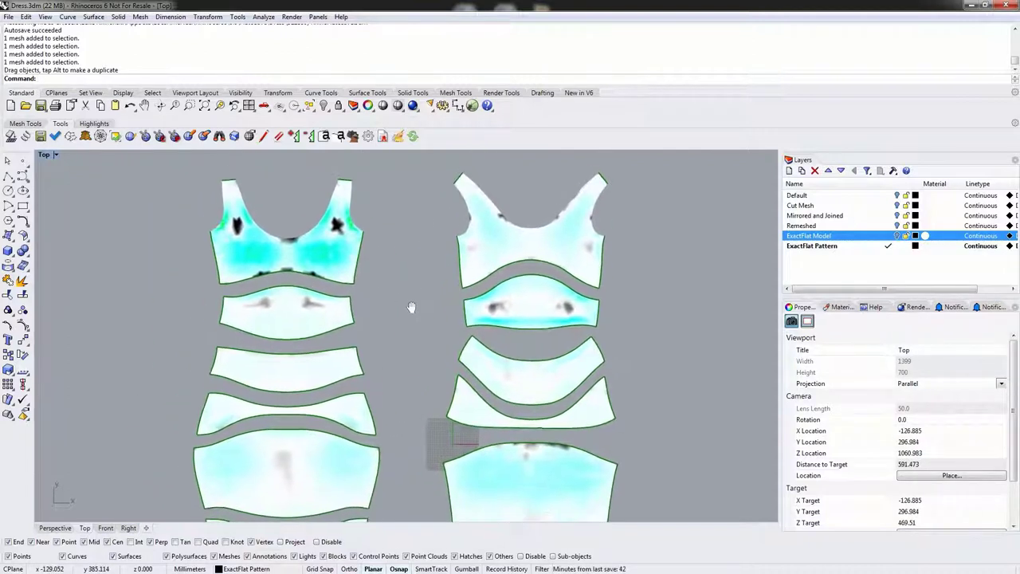
scroll(405, 307, down, 5)
scroll(398, 303, up, 5)
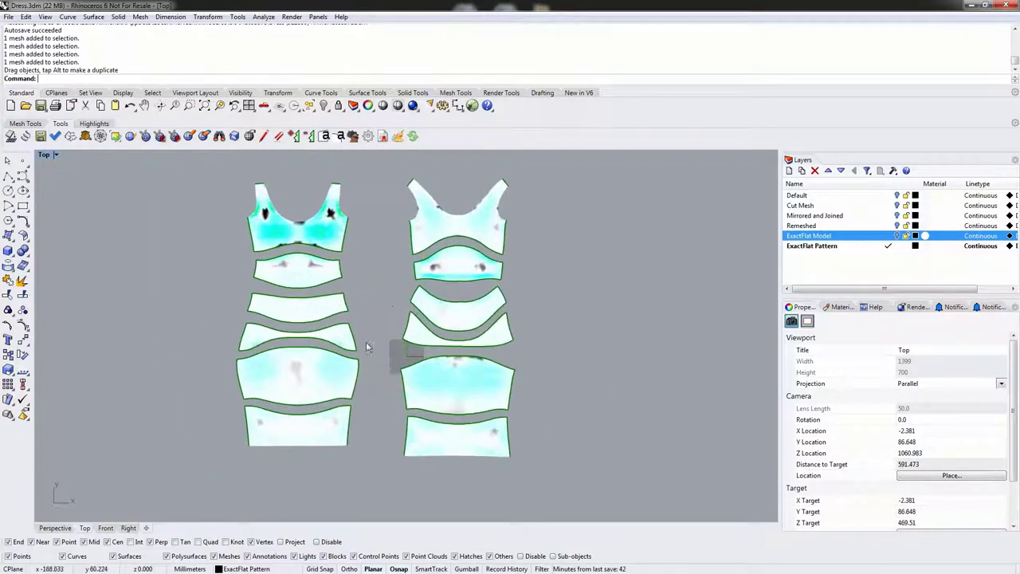
right_drag(413, 301, 415, 310)
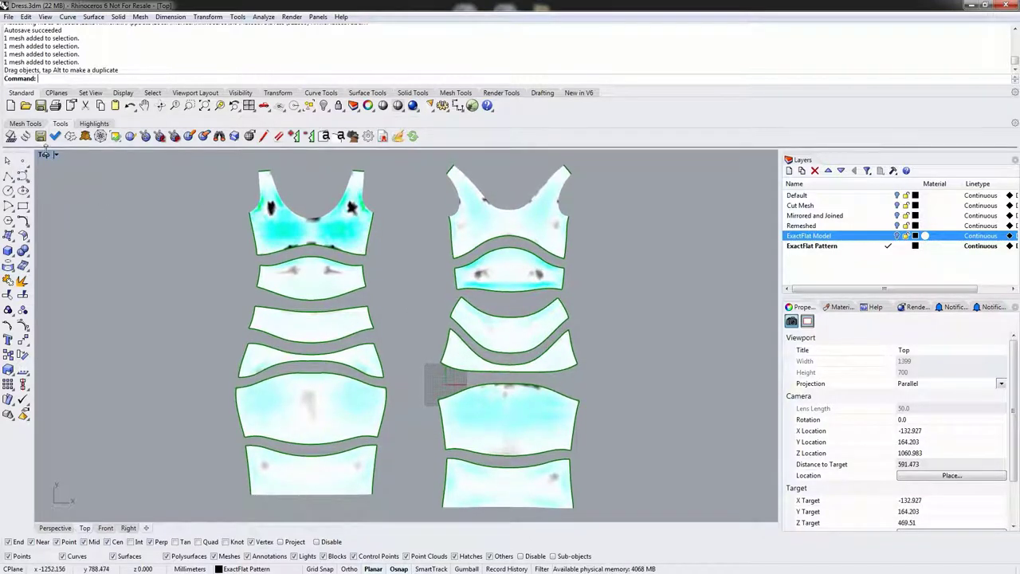
click(46, 155)
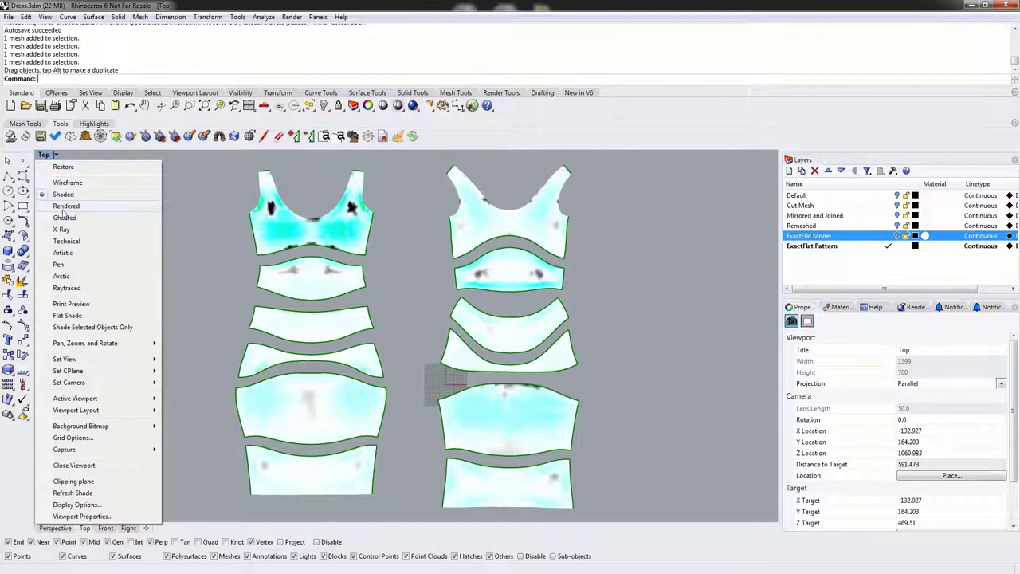
click(65, 206)
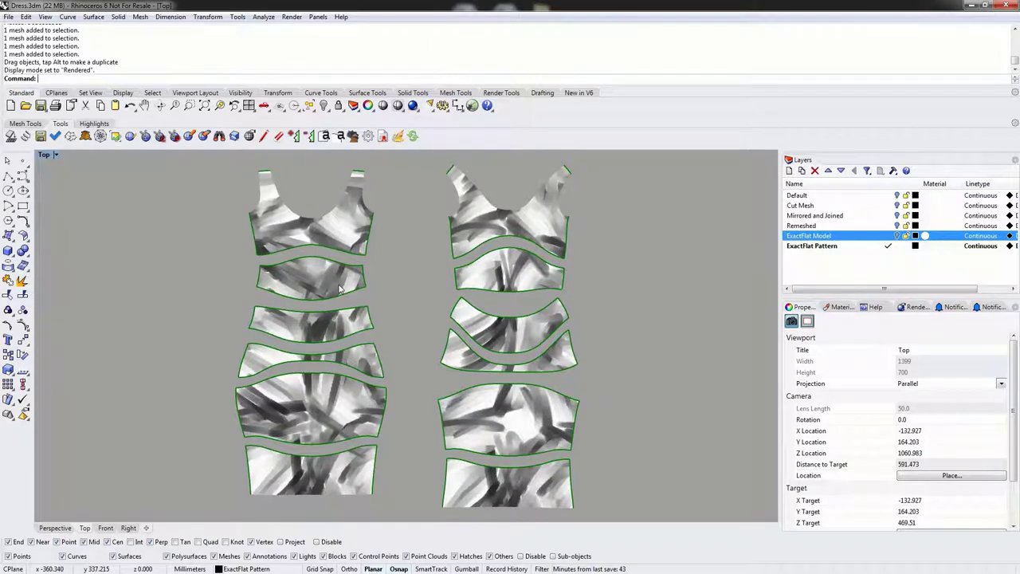
Step: Examine how the printed texture continues across the seams between neighbouring pieces down the first column
scroll(339, 288, up, 10)
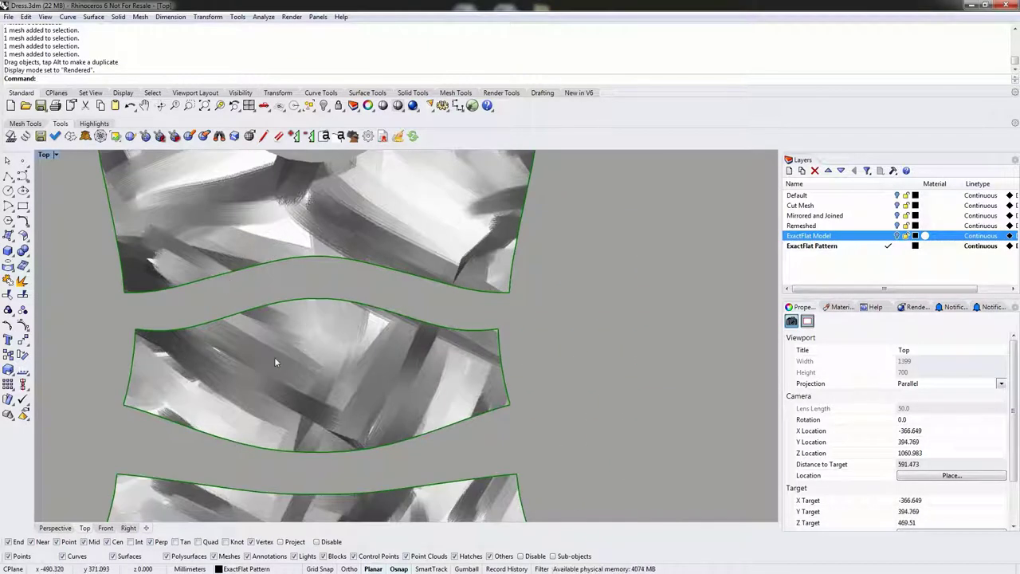
right_drag(275, 358, 299, 283)
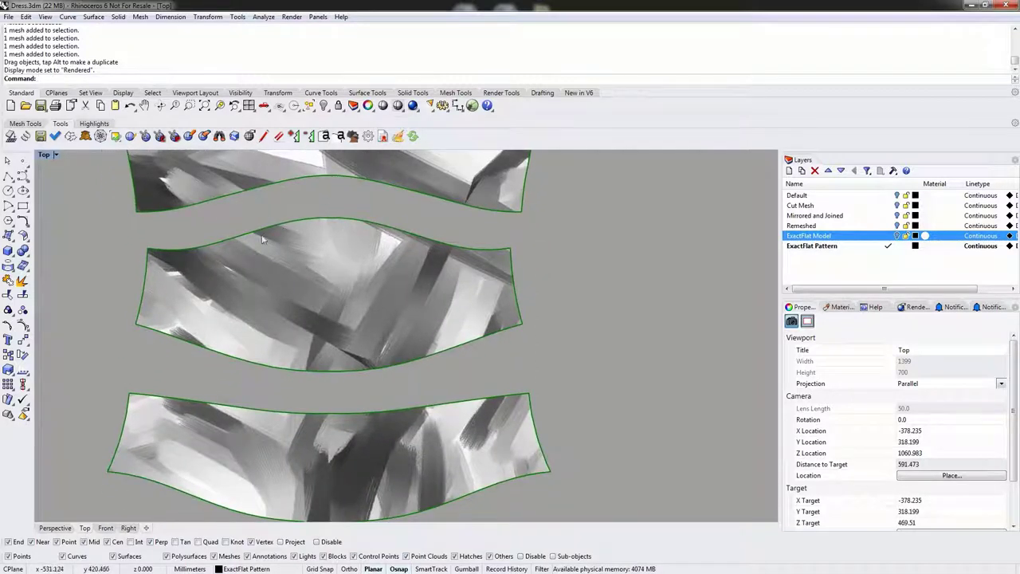
right_drag(323, 386, 320, 294)
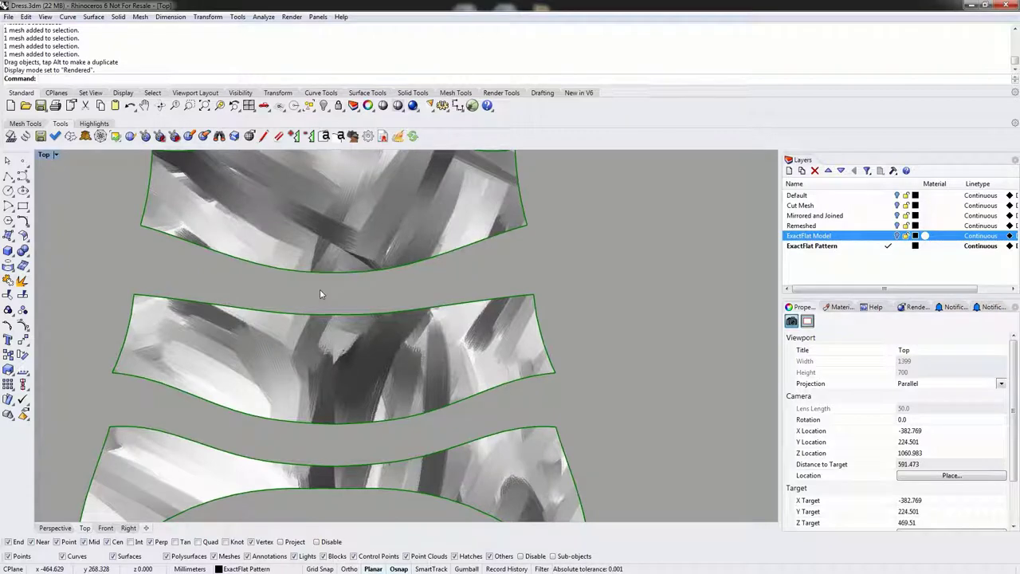
right_drag(476, 447, 430, 312)
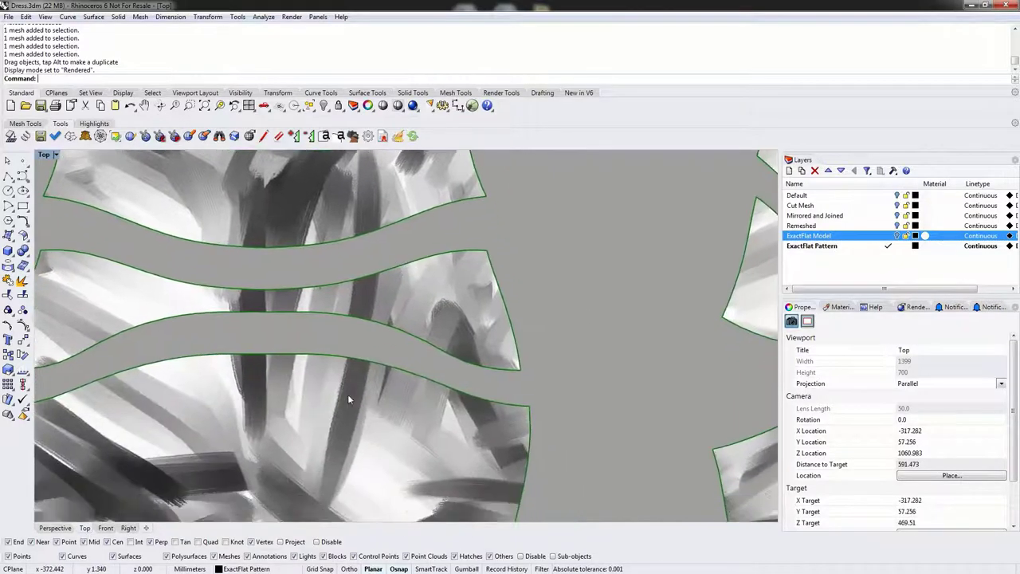
right_drag(353, 399, 383, 160)
right_drag(431, 420, 426, 336)
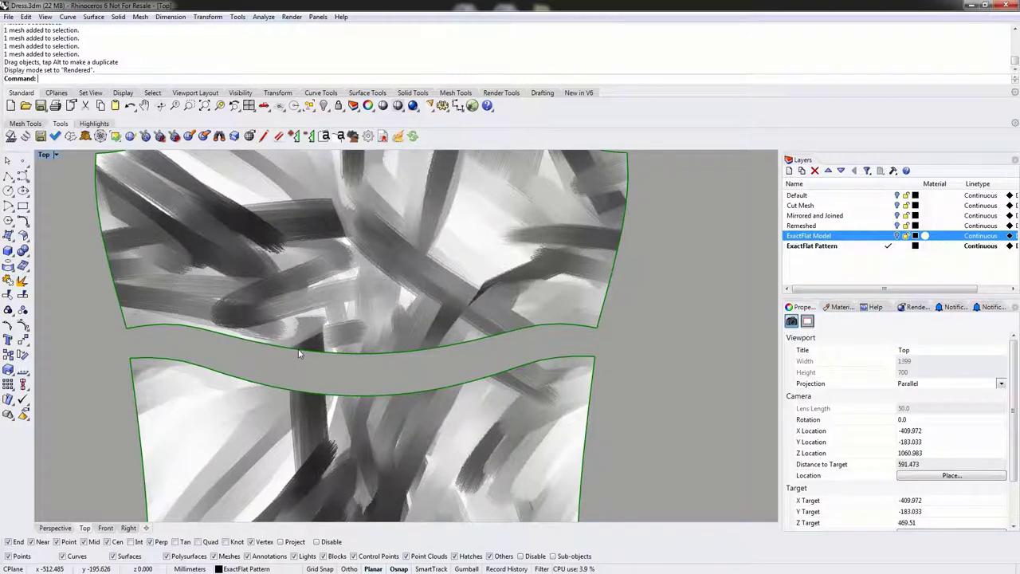
scroll(319, 293, down, 6)
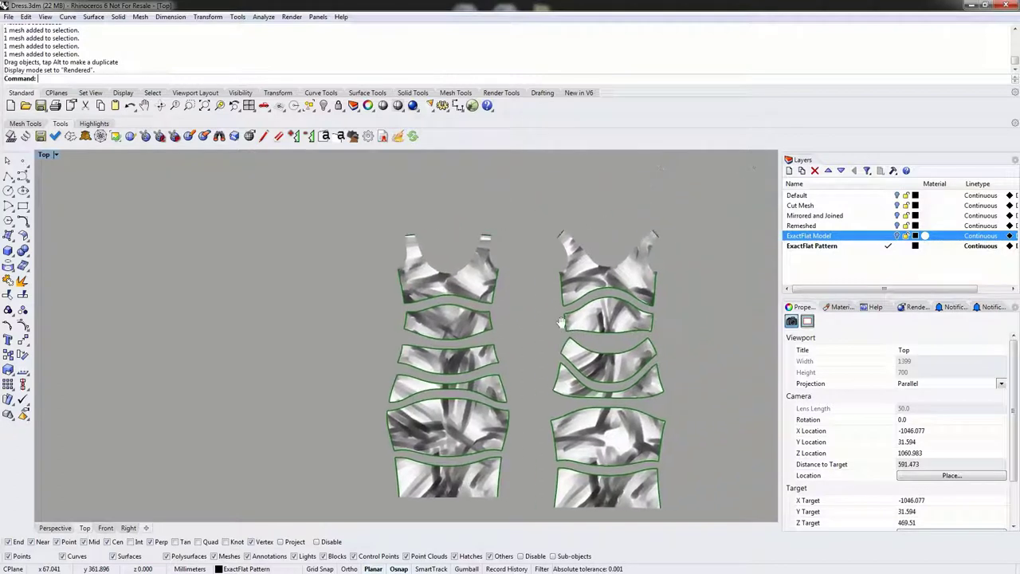
right_drag(561, 321, 401, 229)
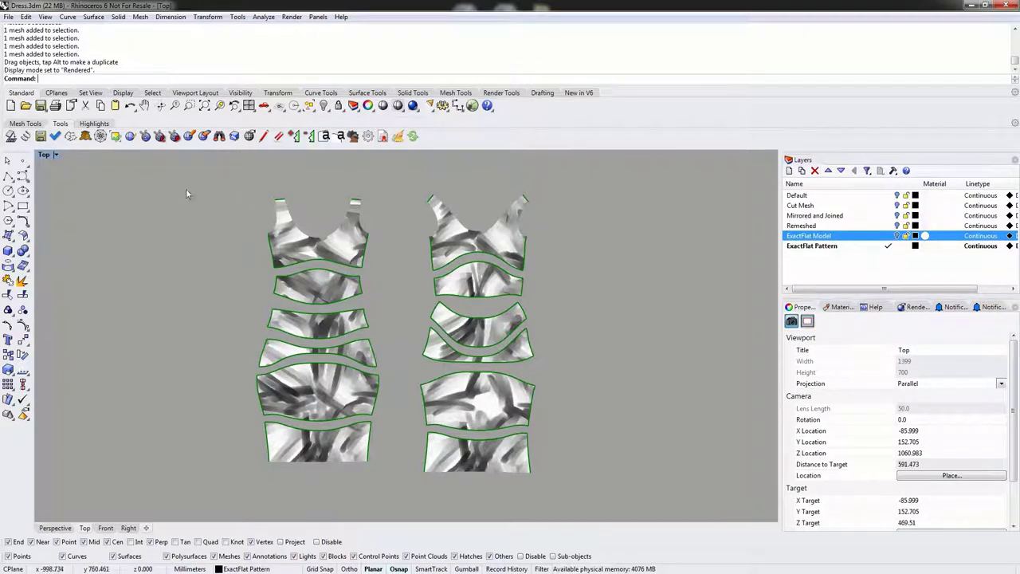
Step: Start adding notch tags with the default settings: text %n and type I
scroll(339, 167, up, 3)
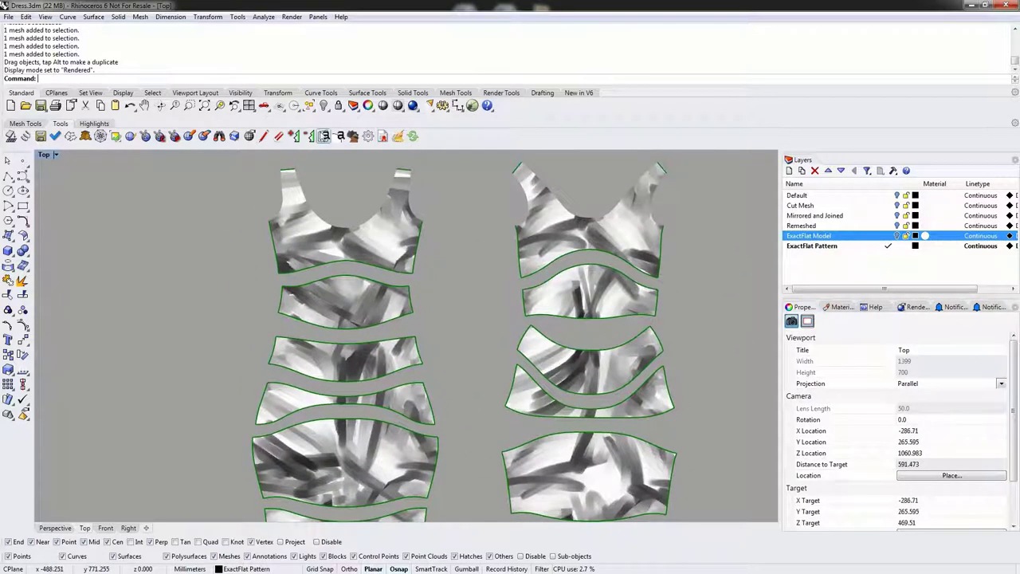
click(324, 135)
drag(544, 198, 716, 66)
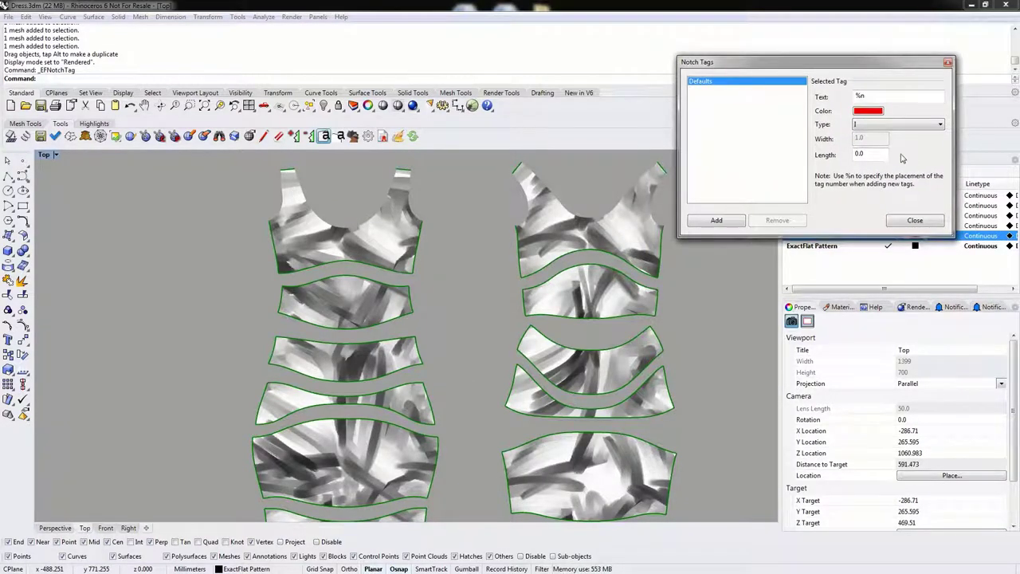
click(905, 124)
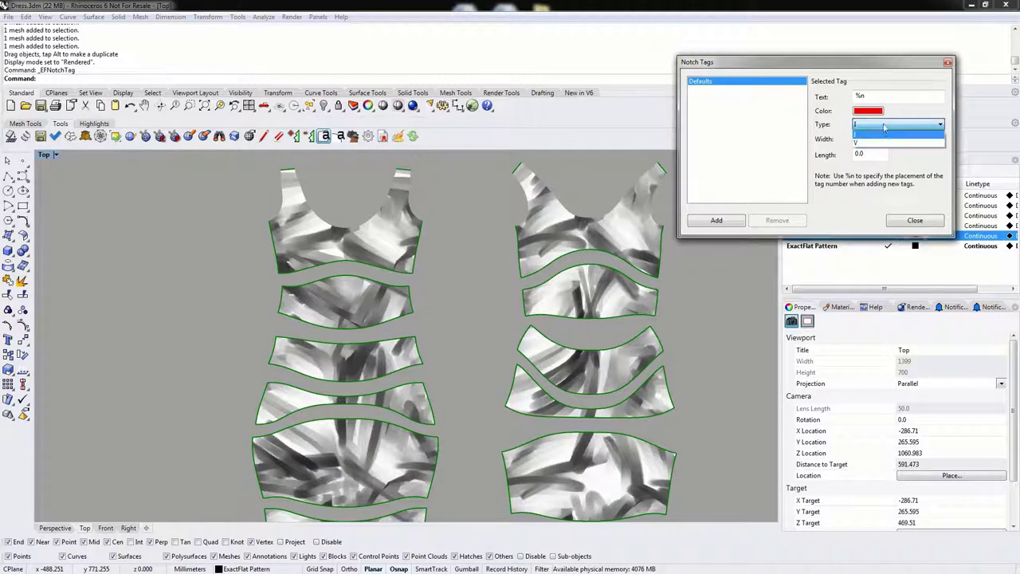
click(877, 133)
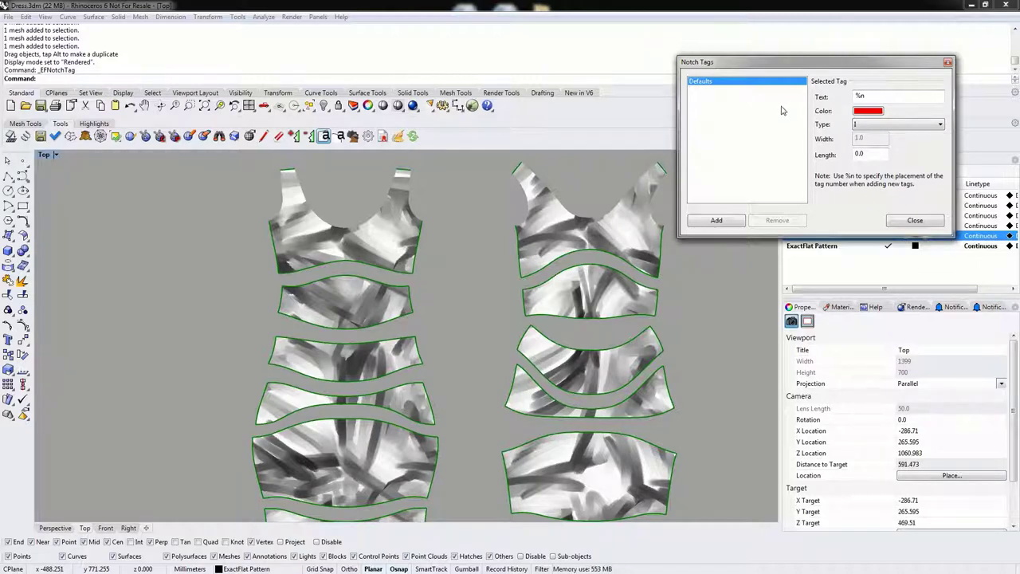
drag(866, 96, 849, 96)
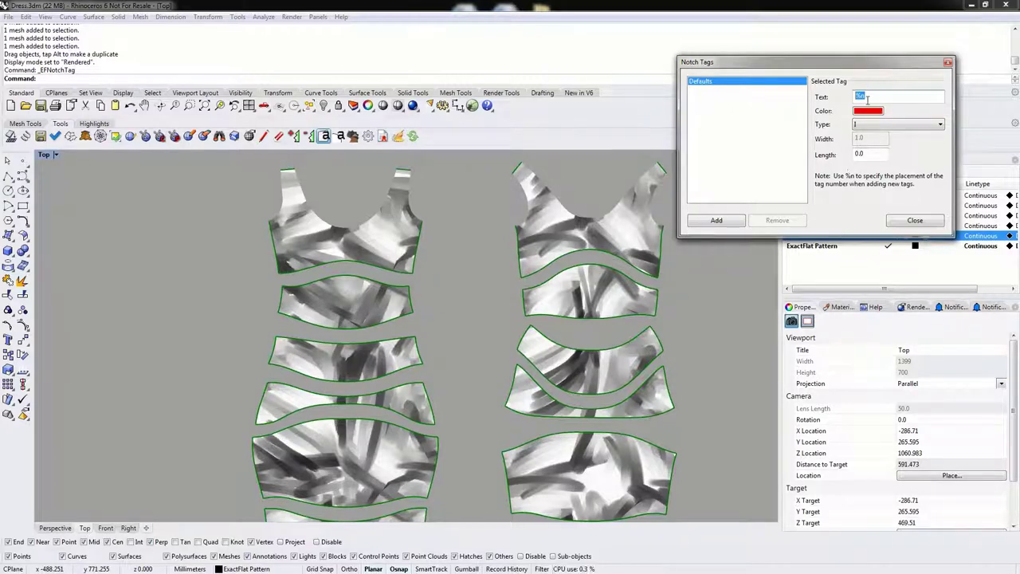
click(869, 96)
key(Tab)
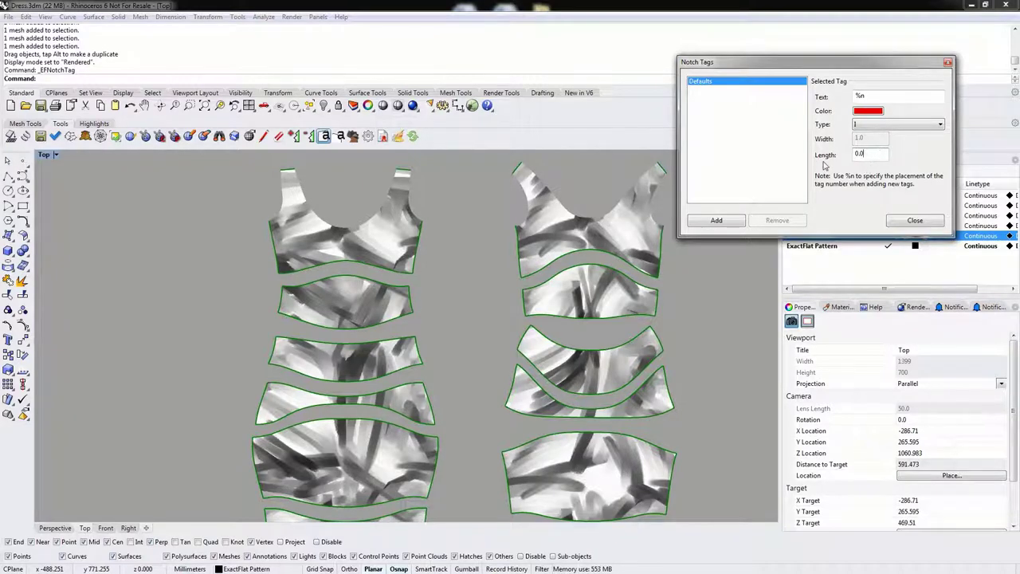
click(716, 221)
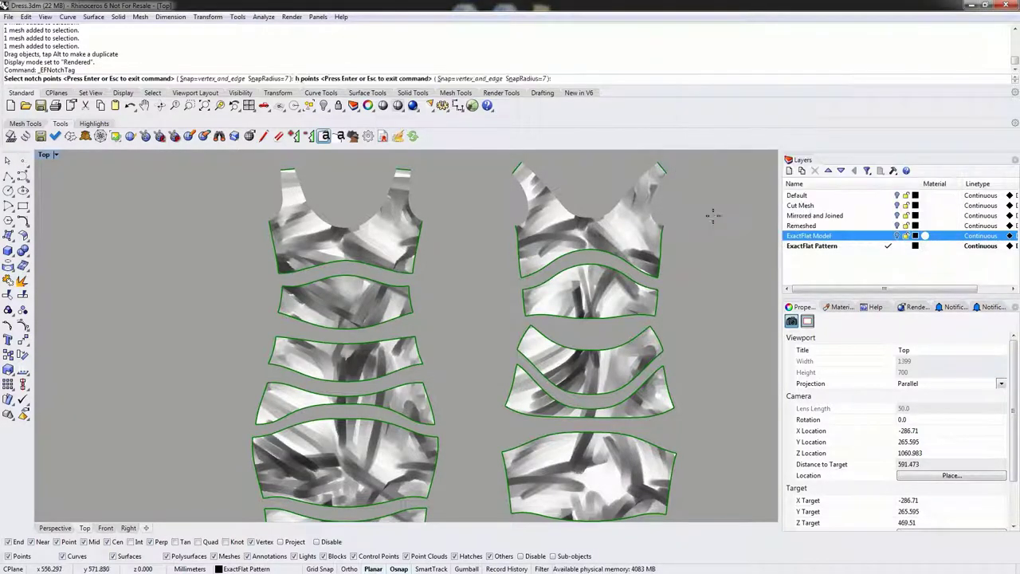
Step: Place six notch tags spaced along the lower edge of the first column's bodice piece
scroll(295, 267, up, 3)
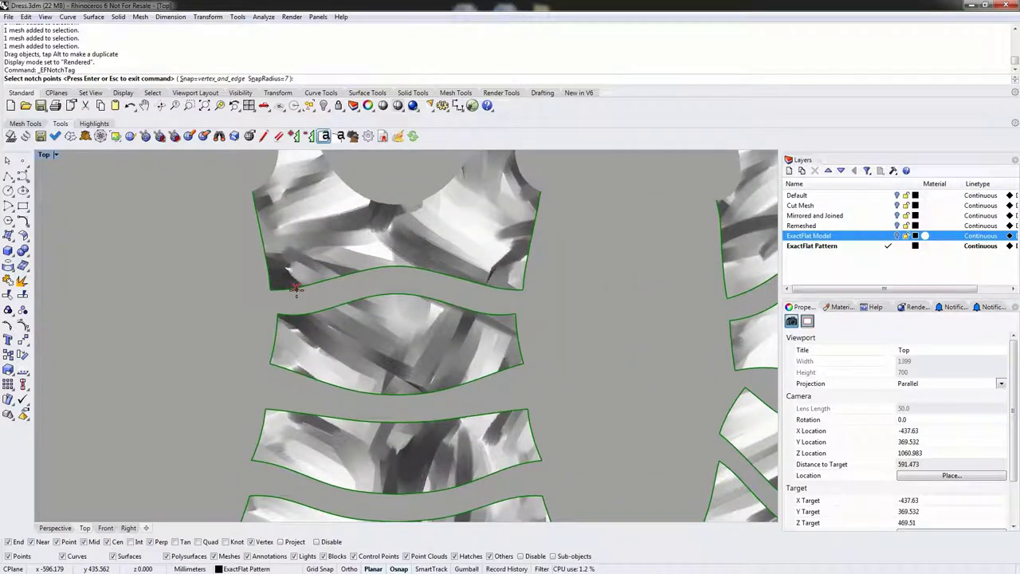
click(295, 288)
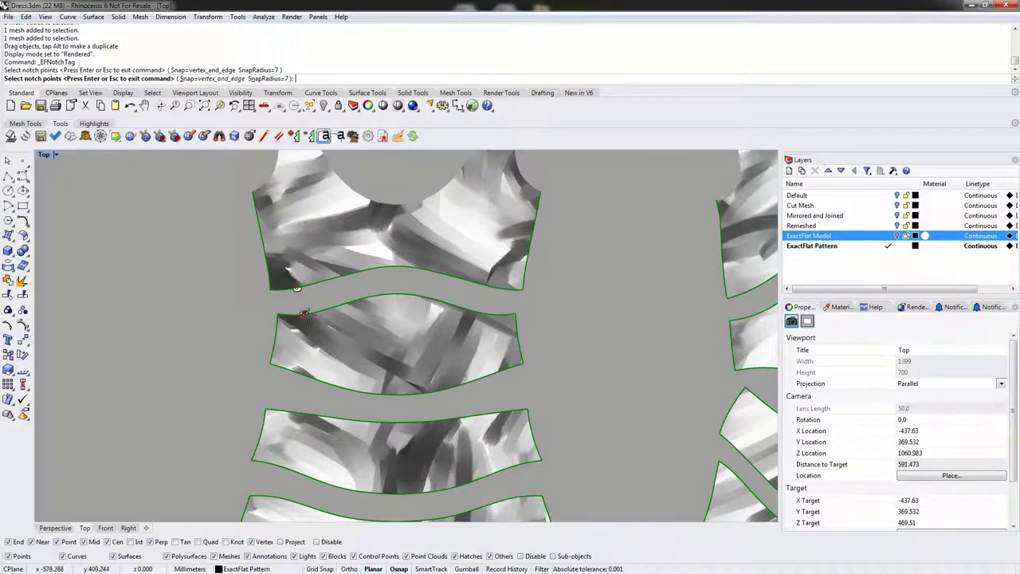
click(337, 277)
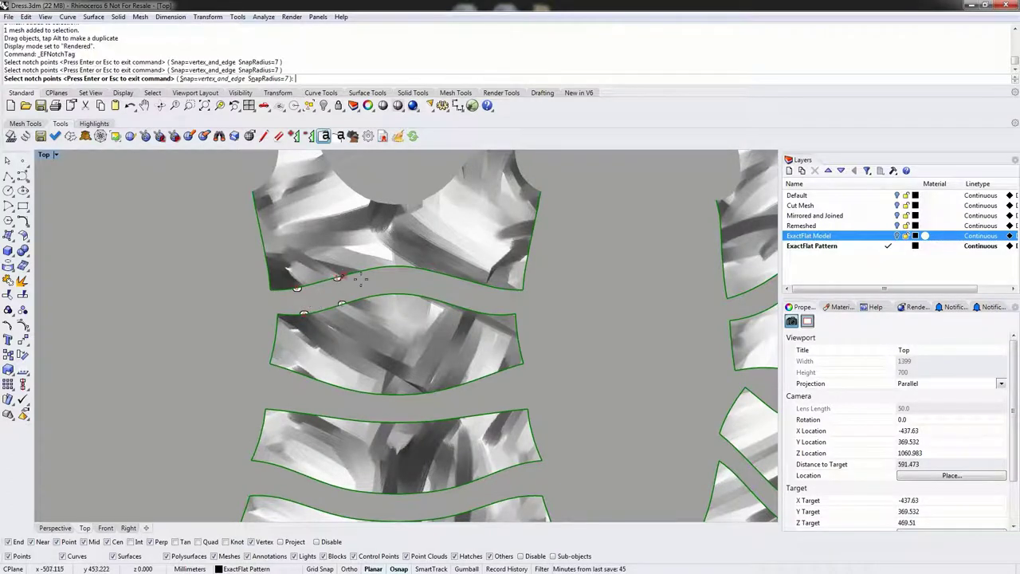
click(385, 268)
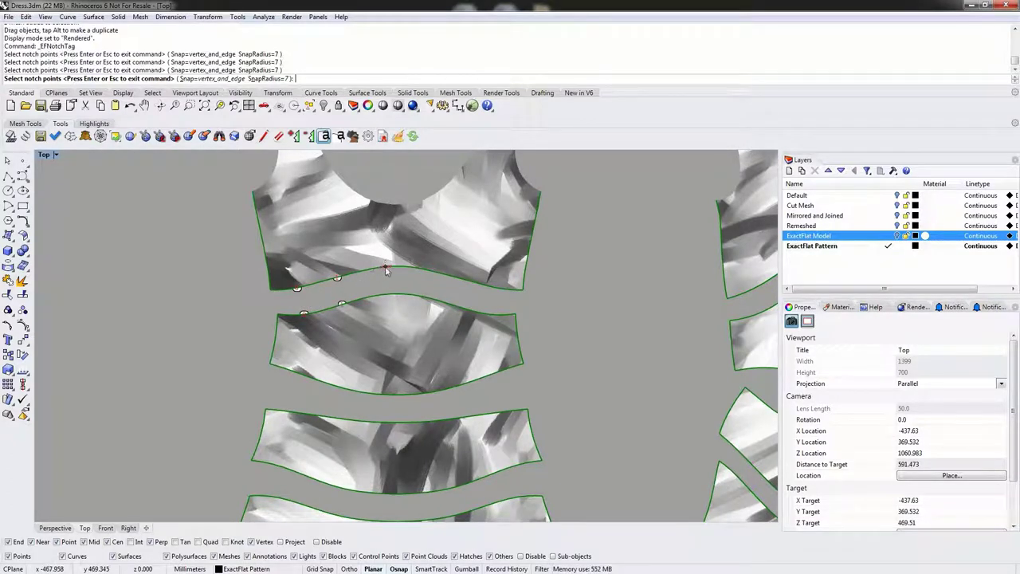
click(431, 272)
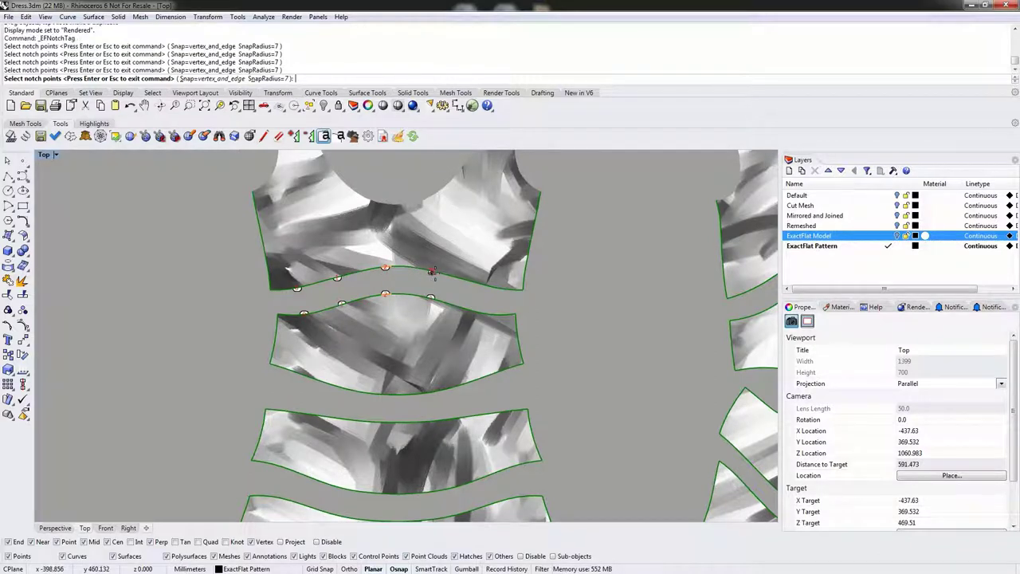
click(470, 282)
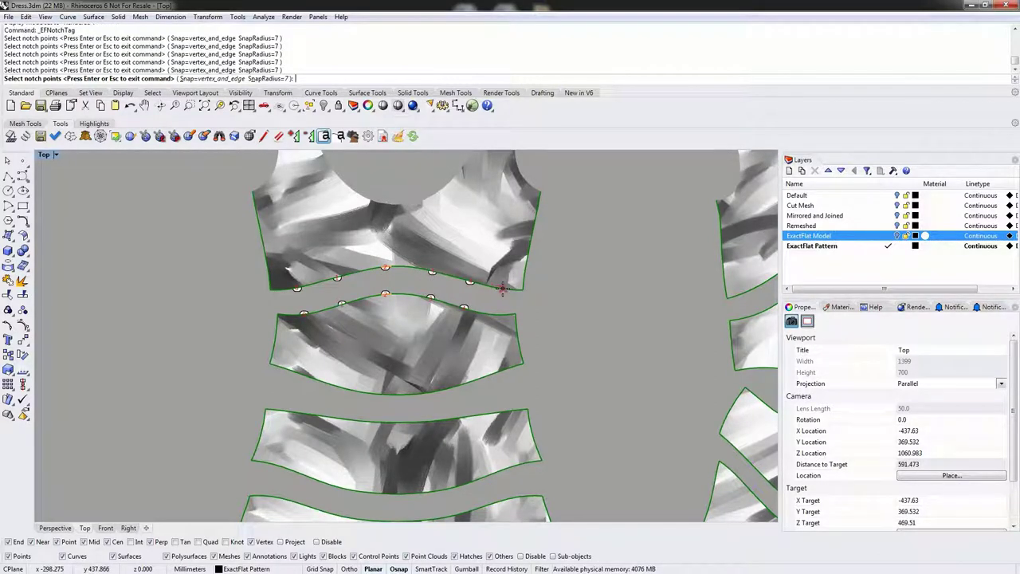
click(502, 288)
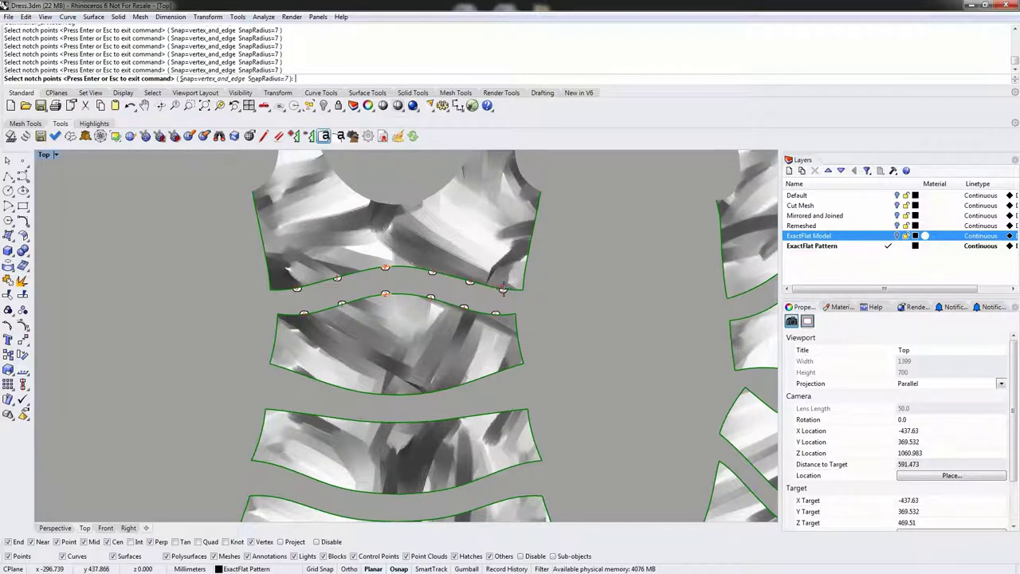
Step: Place six more notch tags along the lower edge of the piece below the first bodice and finish the notch tagging
click(295, 371)
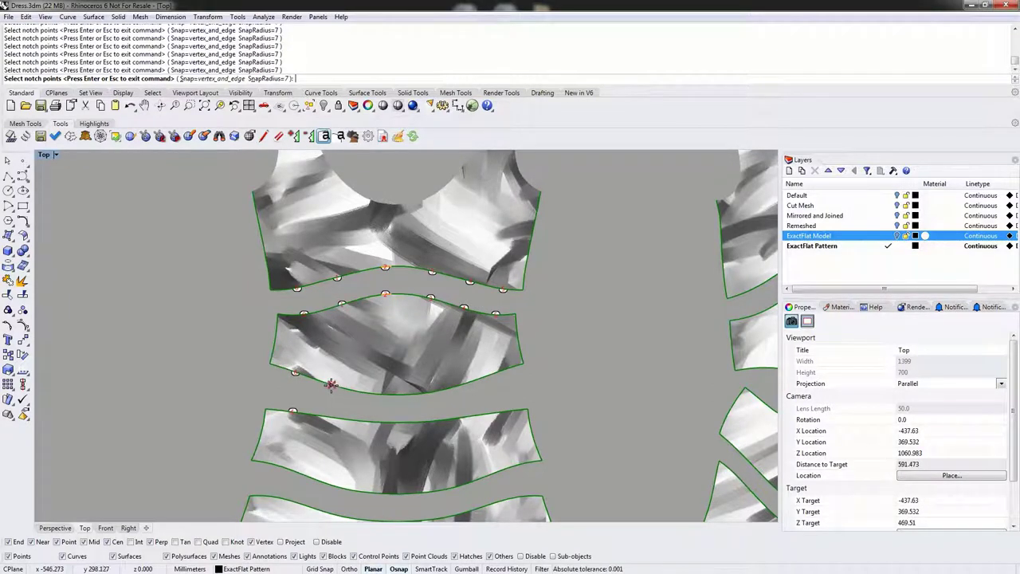
click(332, 386)
click(379, 393)
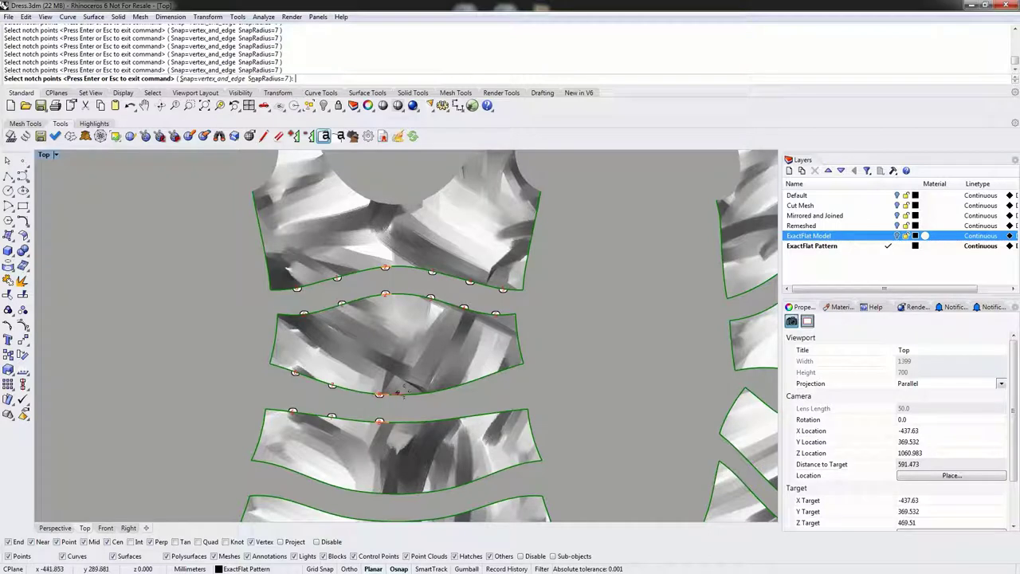
click(480, 379)
click(511, 367)
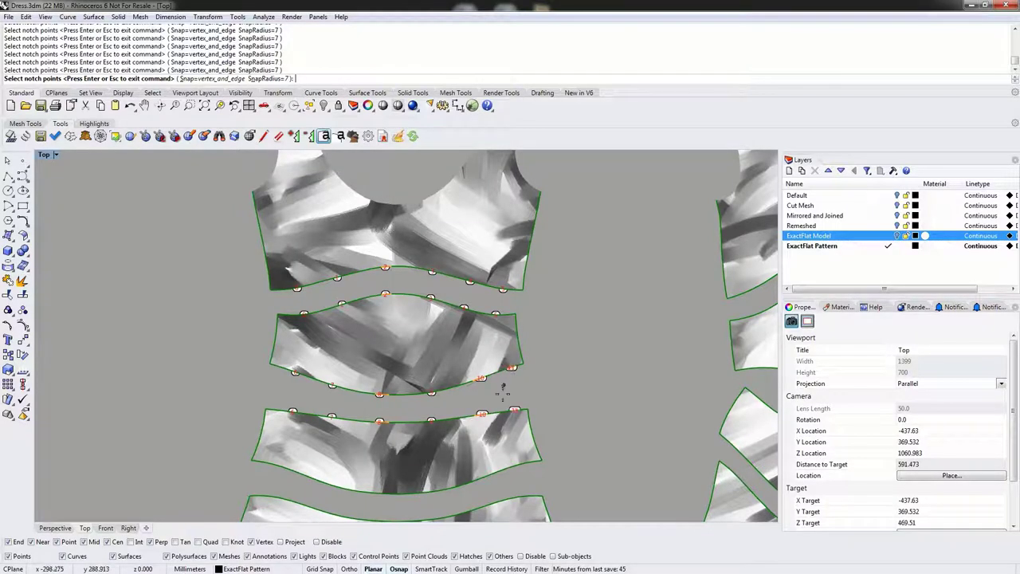
key(Return)
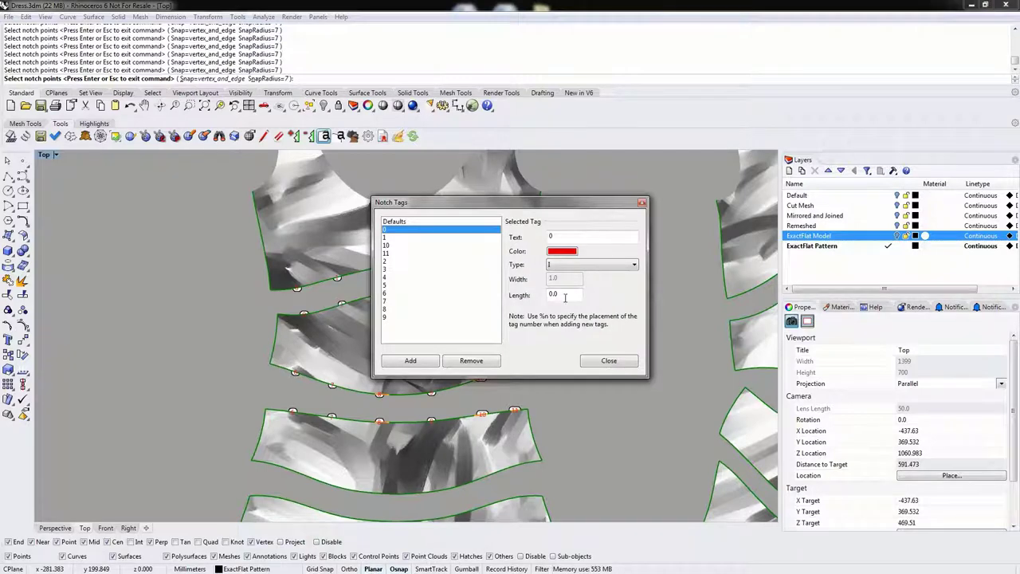
click(609, 361)
scroll(575, 279, down, 3)
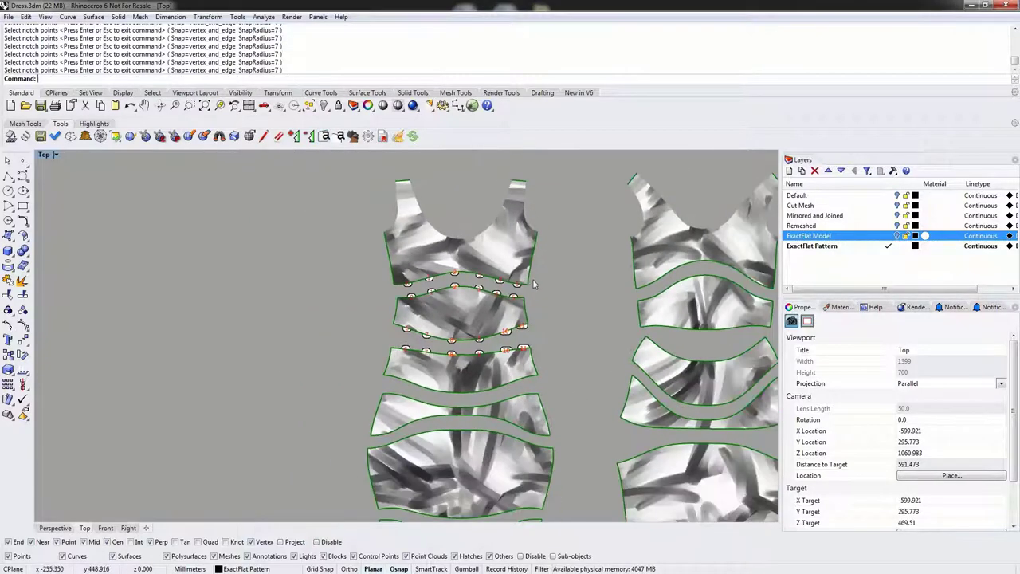
right_drag(538, 295, 409, 315)
scroll(479, 279, down, 3)
scroll(418, 257, up, 3)
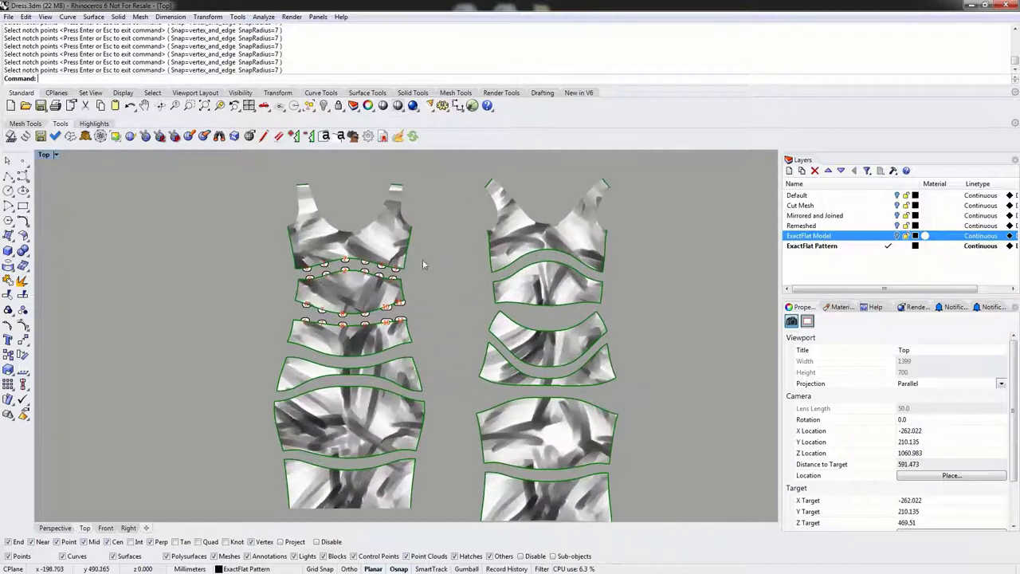
scroll(407, 243, down, 2)
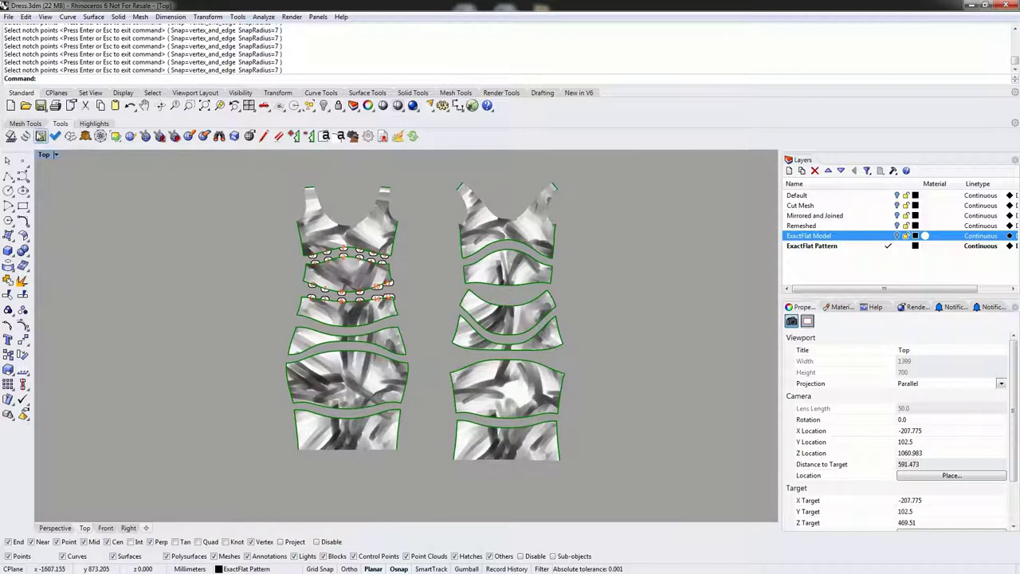
Step: Export the flattened pattern as an AutoCAD DXF file named Dress
click(41, 136)
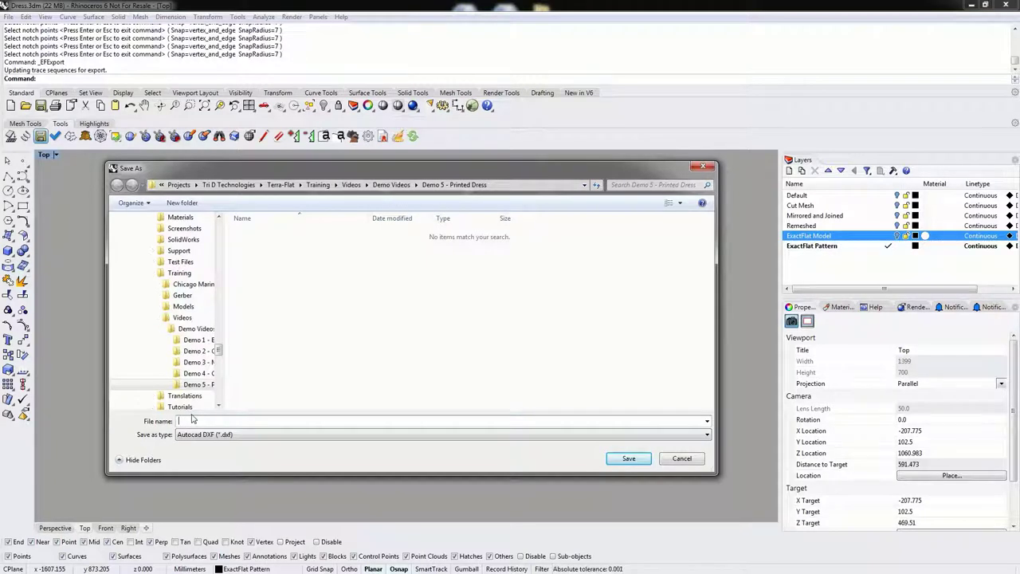
text(Dress)
key(Return)
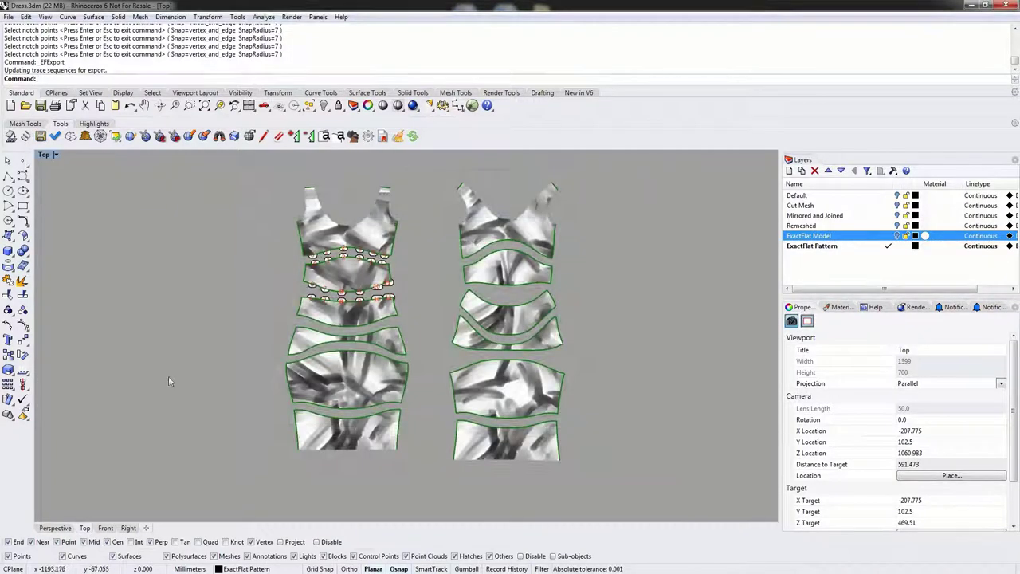
Step: Import dress.dxf into the drawing with the default DXF import options and millimetres as model and layout units
scroll(168, 381, up, 2)
scroll(506, 303, down, 3)
right_drag(505, 303, 358, 326)
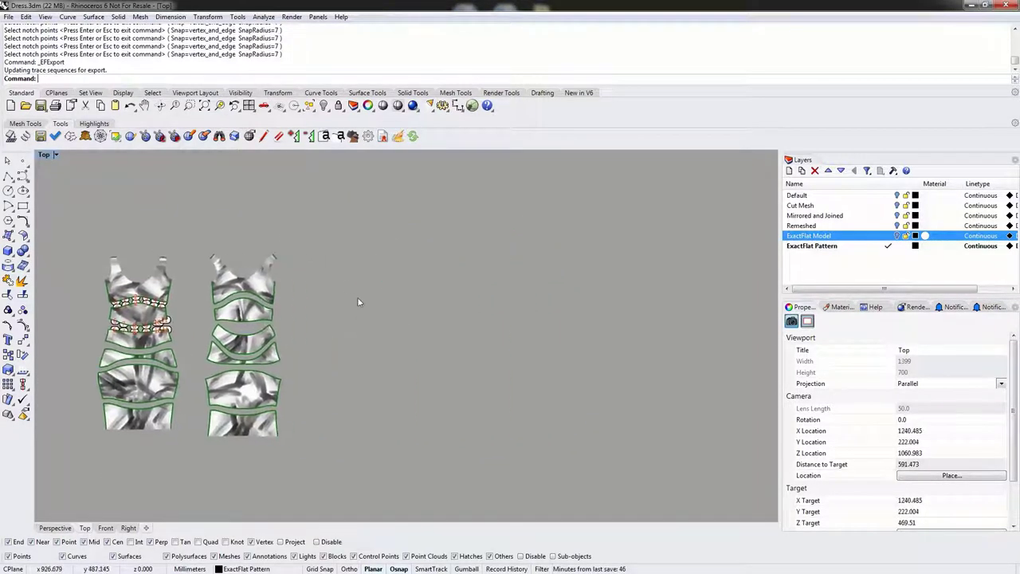
text(Import)
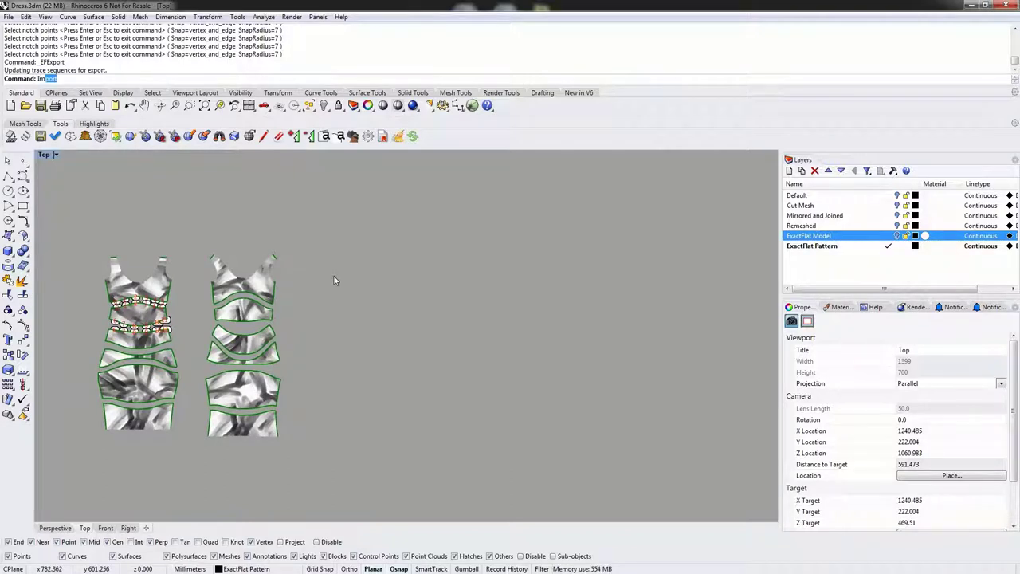
key(Return)
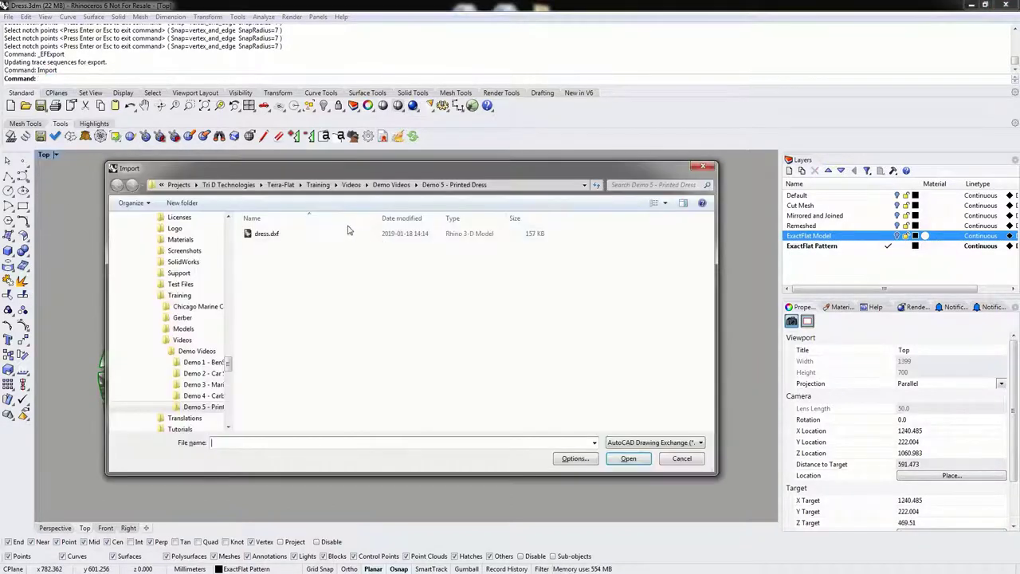
click(314, 234)
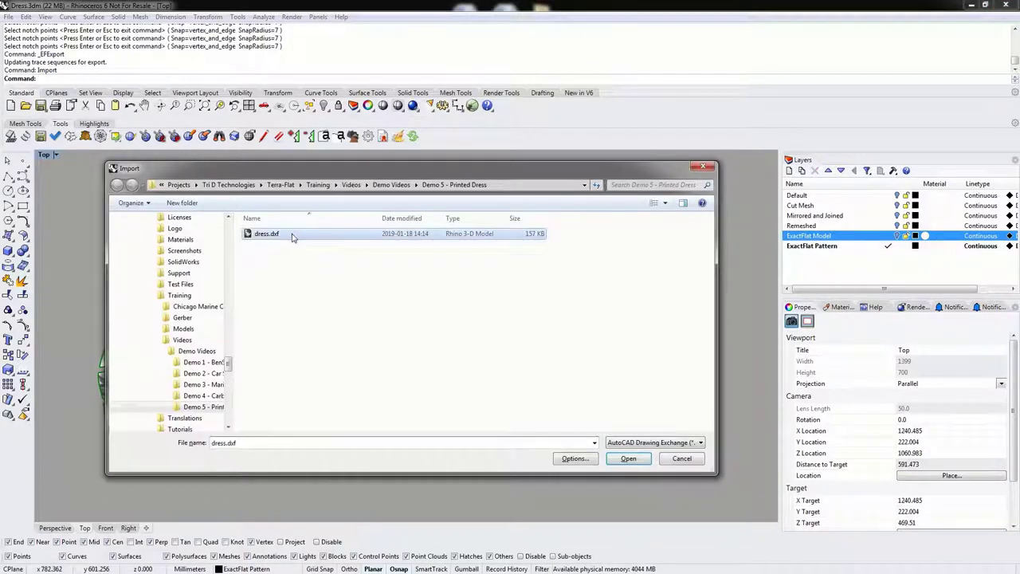
click(632, 460)
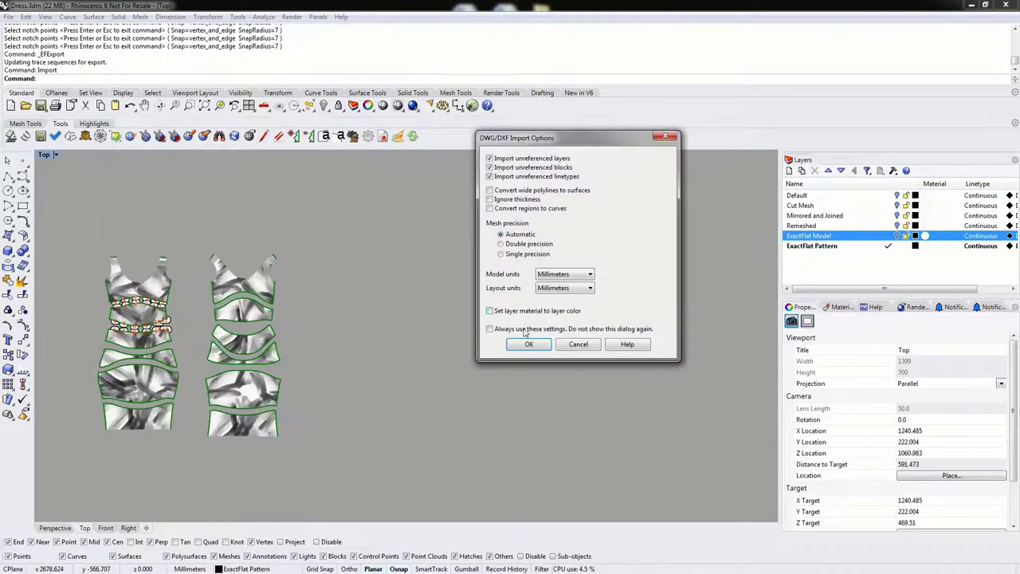
click(530, 344)
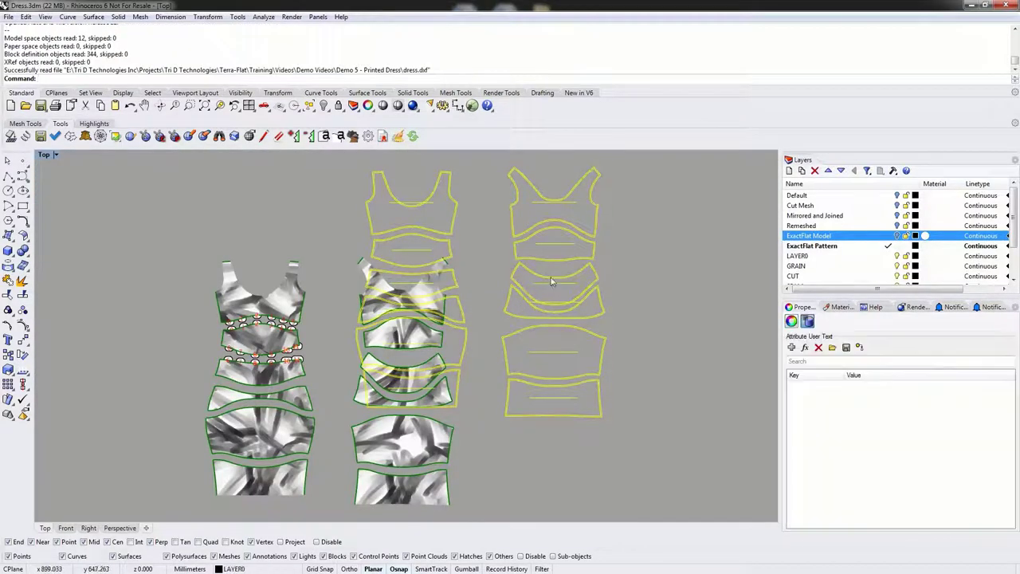
Step: Move the imported outlines clear of the textured pieces so they stand beside them, and highlight the GRAIN layer
drag(561, 299, 683, 392)
scroll(812, 206, down, 2)
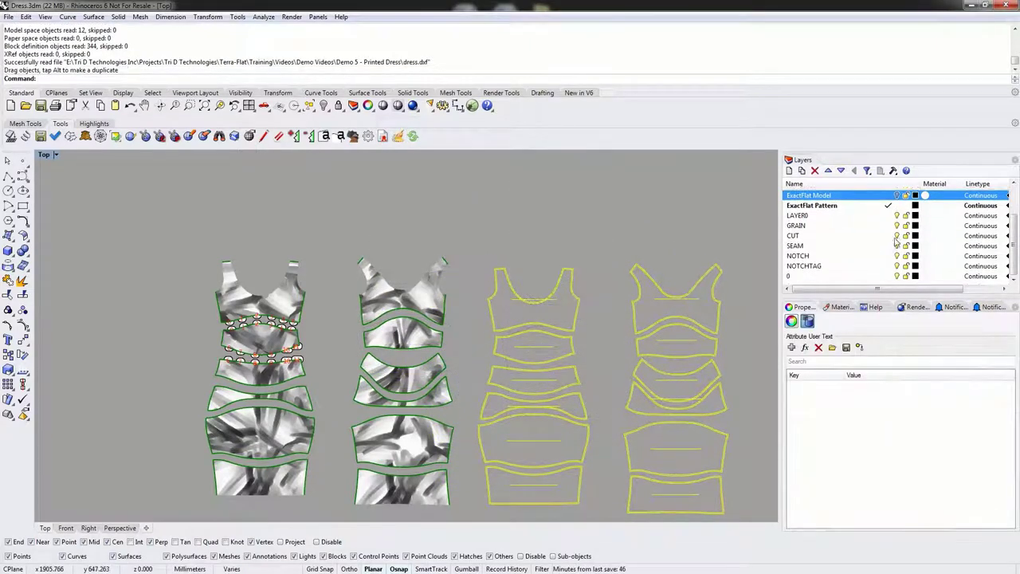
click(797, 226)
click(720, 226)
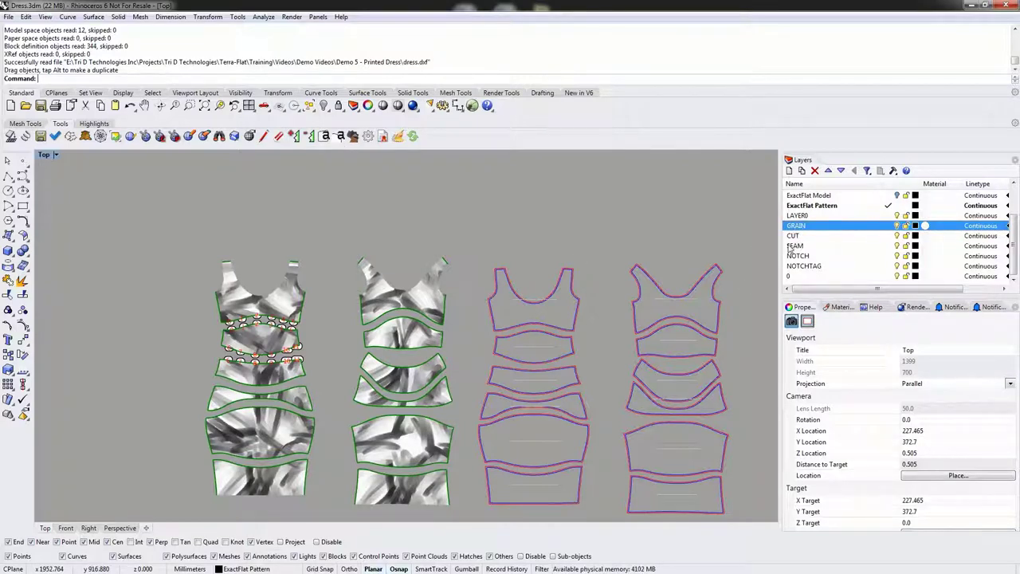
Step: Overlay the second imported column's bodice outline on the matching textured bodice in the second pattern column
scroll(631, 294, up, 3)
scroll(346, 230, down, 3)
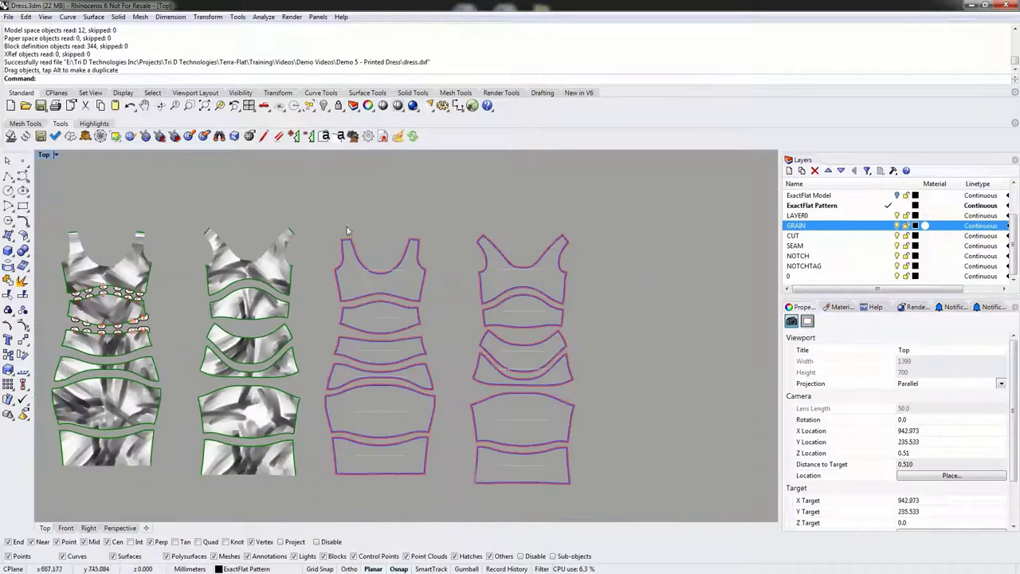
drag(524, 270, 248, 264)
scroll(307, 219, up, 2)
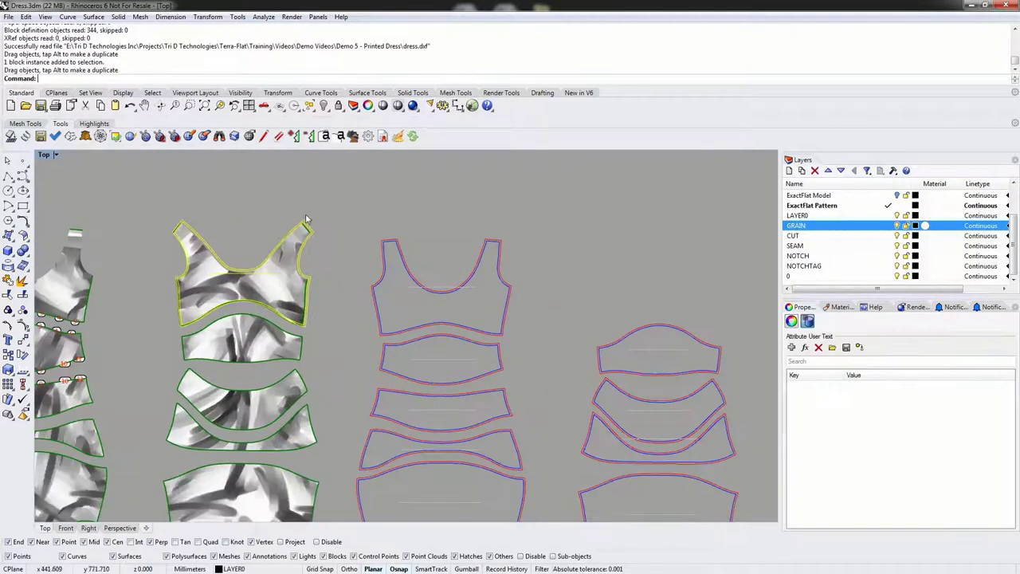
key(Escape)
scroll(325, 229, up, 4)
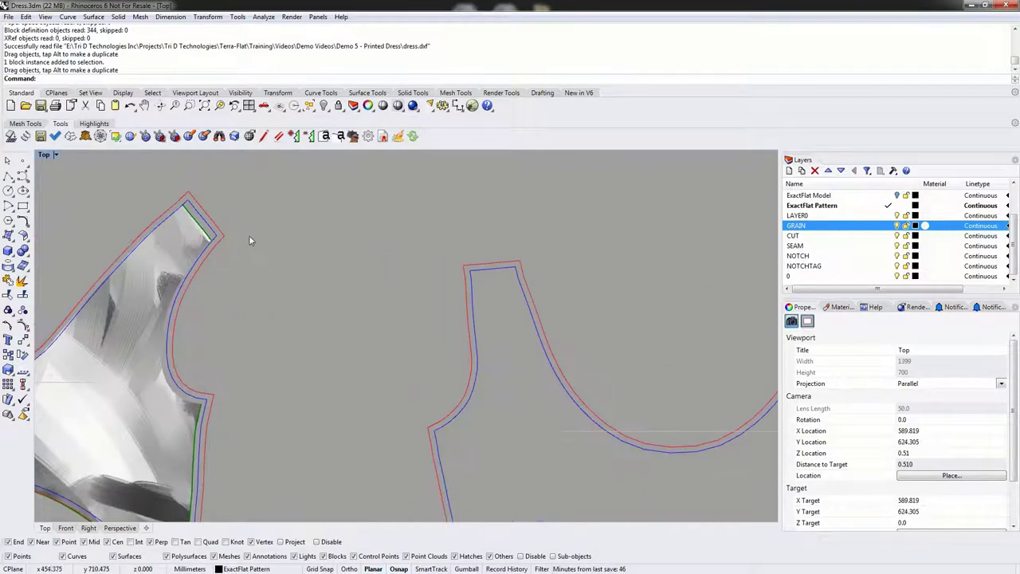
key(Left)
key(Left)
key(Left)
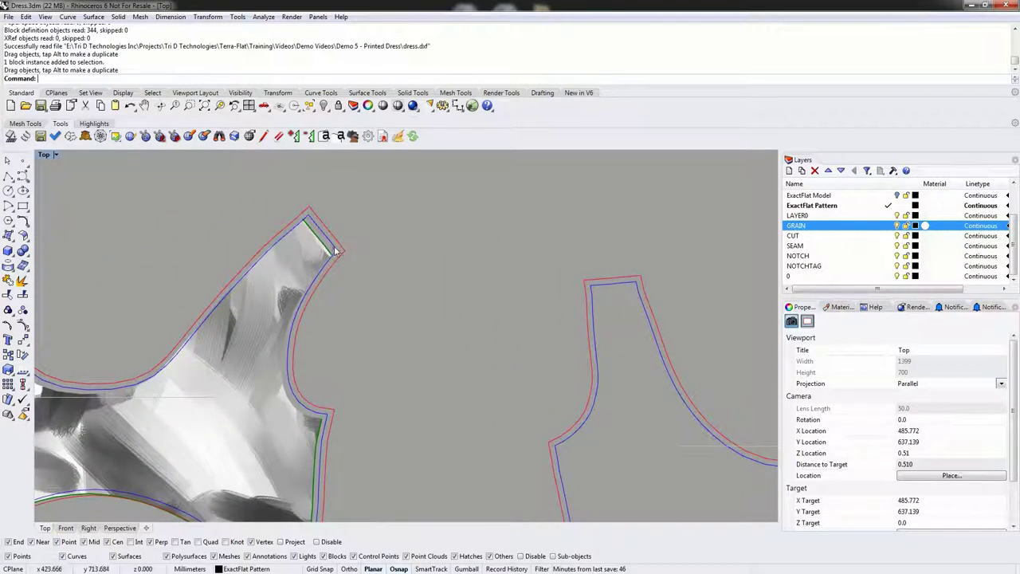
Step: Fine-tune the overlaid bodice outline so its inner seam line matches the textured piece's edges at the strap and side
click(336, 251)
drag(342, 264, 365, 239)
drag(357, 413, 326, 419)
scroll(447, 333, up, 5)
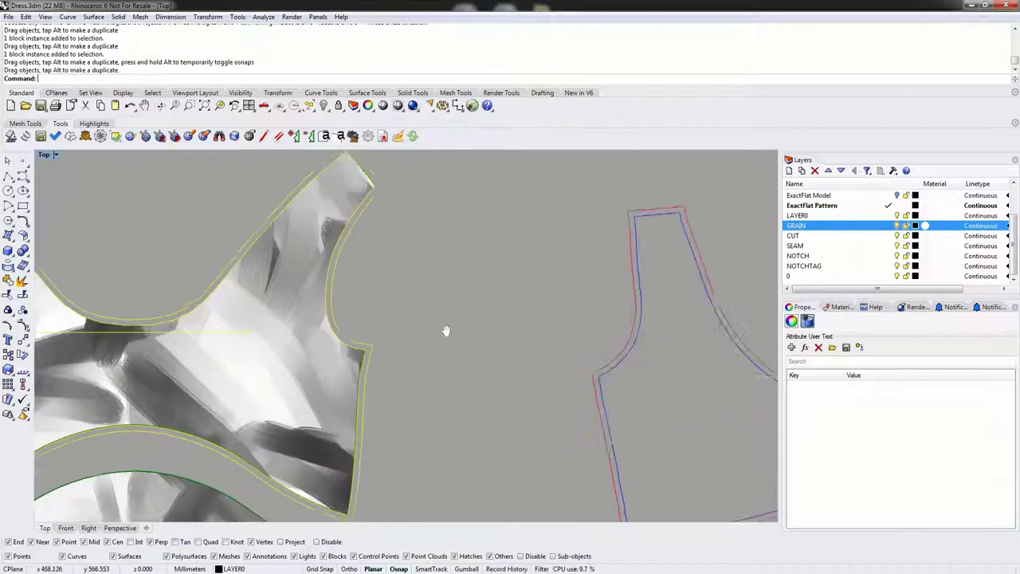
key(Escape)
scroll(364, 326, down, 5)
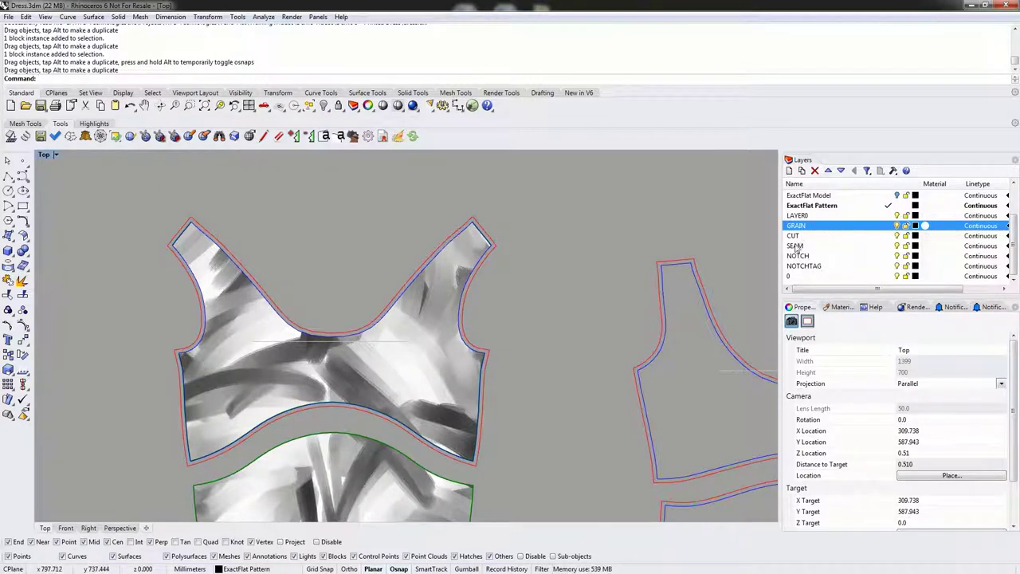
Step: Examine the seam and cut lines and a notch with its tag along the adjoining edges of the first imported column's top two pieces
right_drag(498, 407, 362, 320)
right_drag(699, 378, 280, 302)
scroll(280, 301, up, 10)
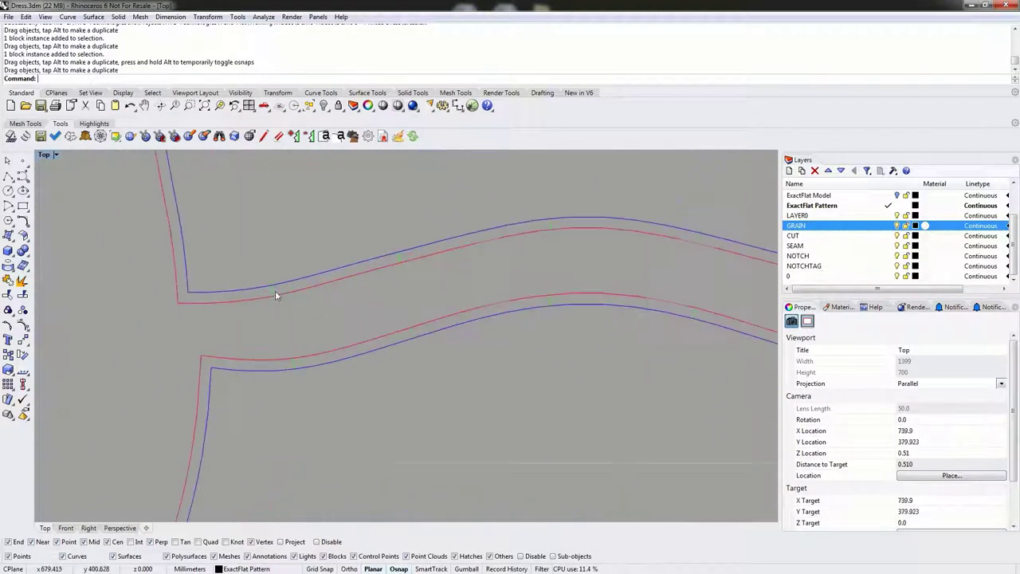
right_drag(593, 229, 422, 307)
right_drag(488, 263, 467, 305)
scroll(590, 293, down, 5)
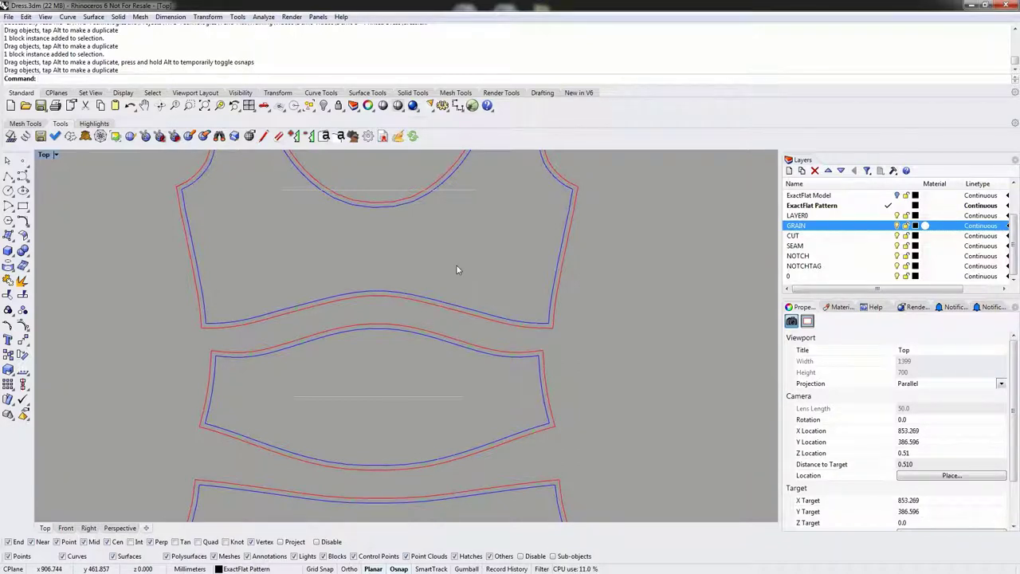
right_drag(373, 230, 388, 277)
scroll(388, 275, down, 5)
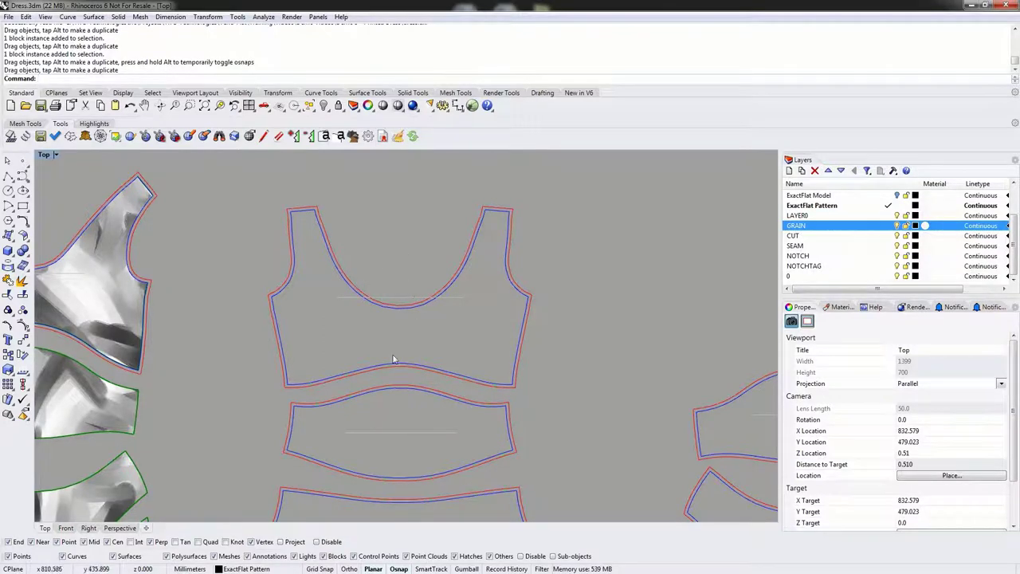
right_drag(396, 359, 392, 317)
scroll(392, 317, up, 5)
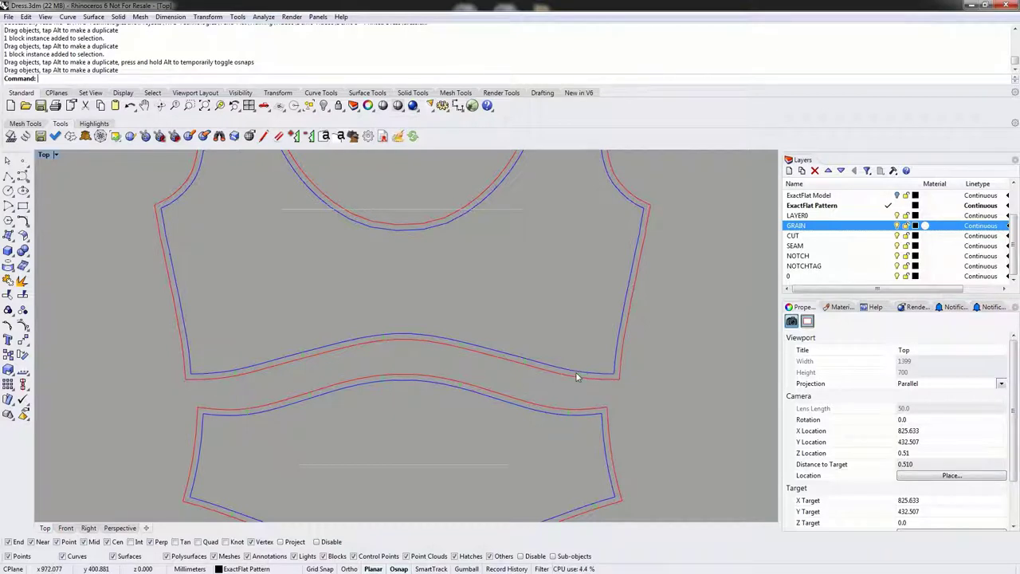
scroll(239, 420, up, 10)
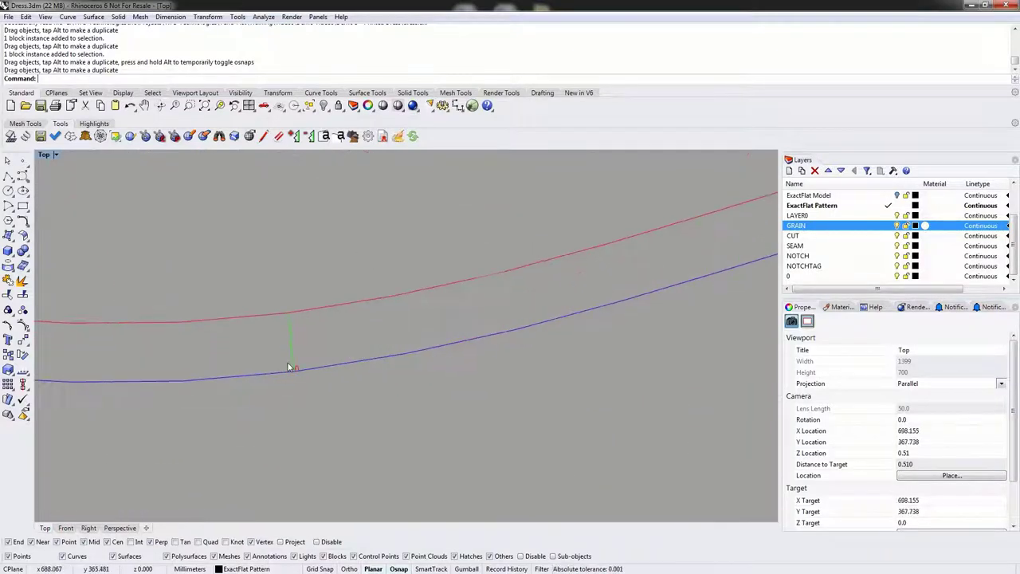
scroll(290, 368, up, 3)
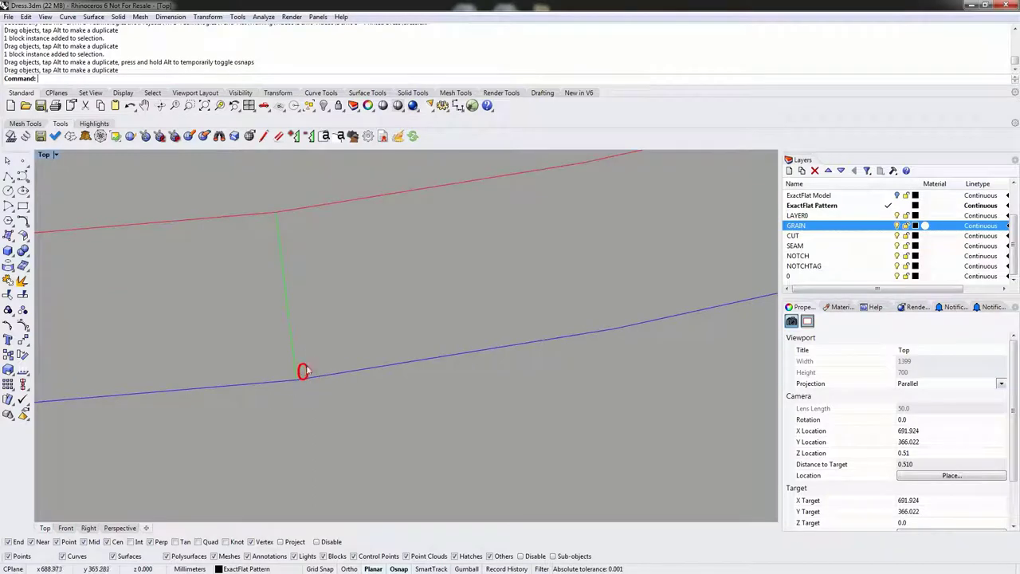
scroll(322, 327, down, 5)
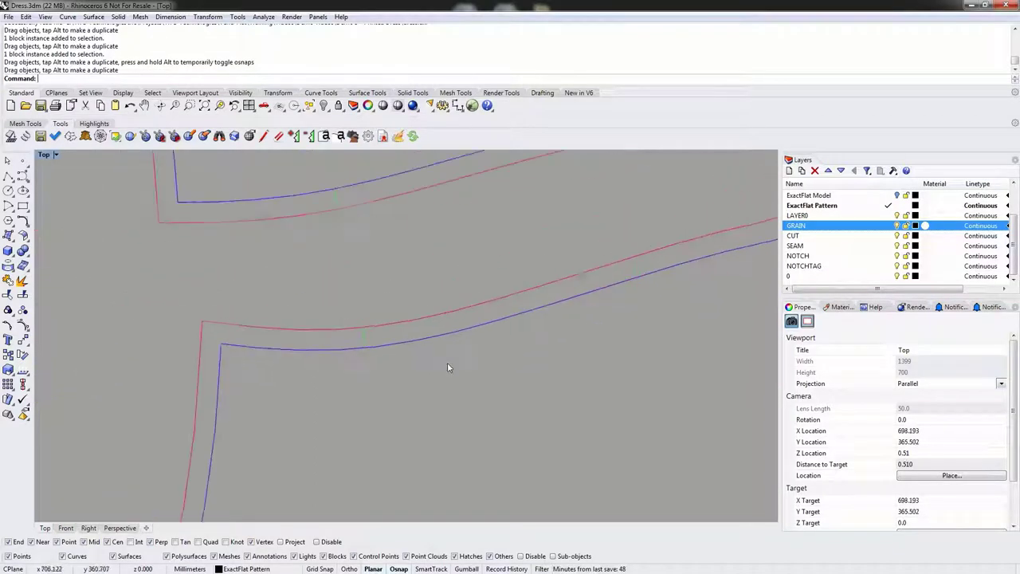
scroll(448, 368, down, 8)
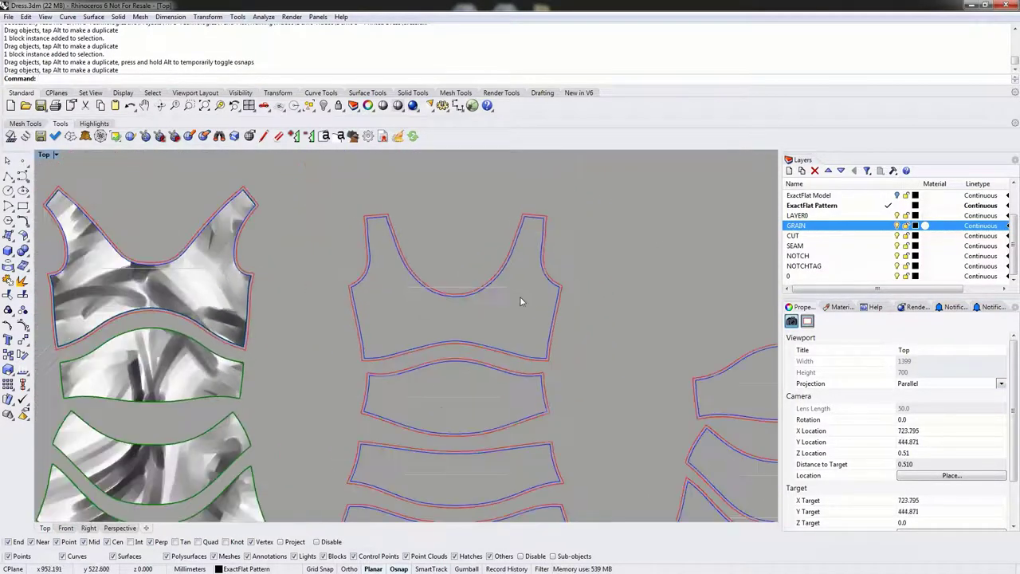
right_drag(501, 319, 508, 273)
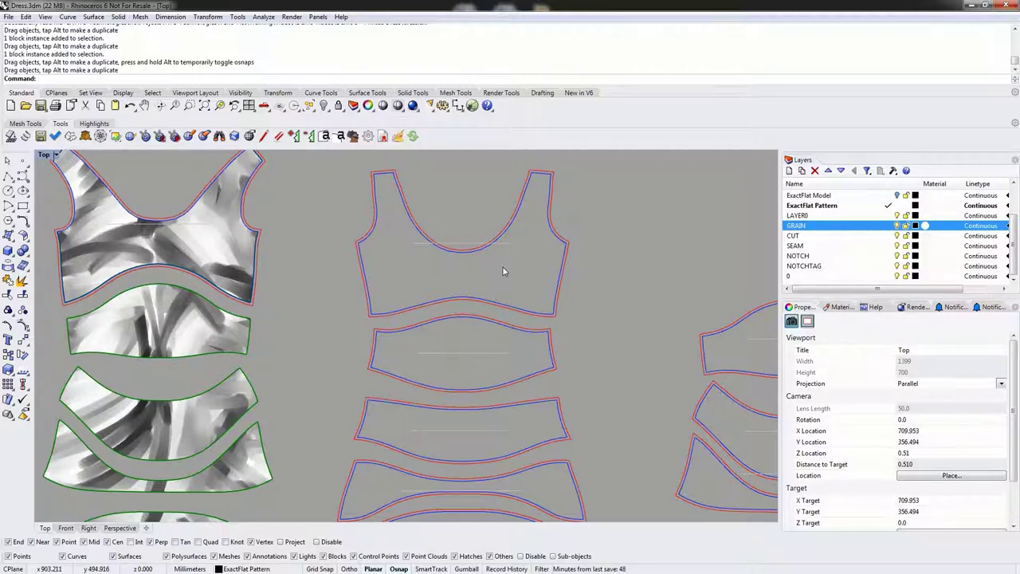
scroll(518, 242, down, 5)
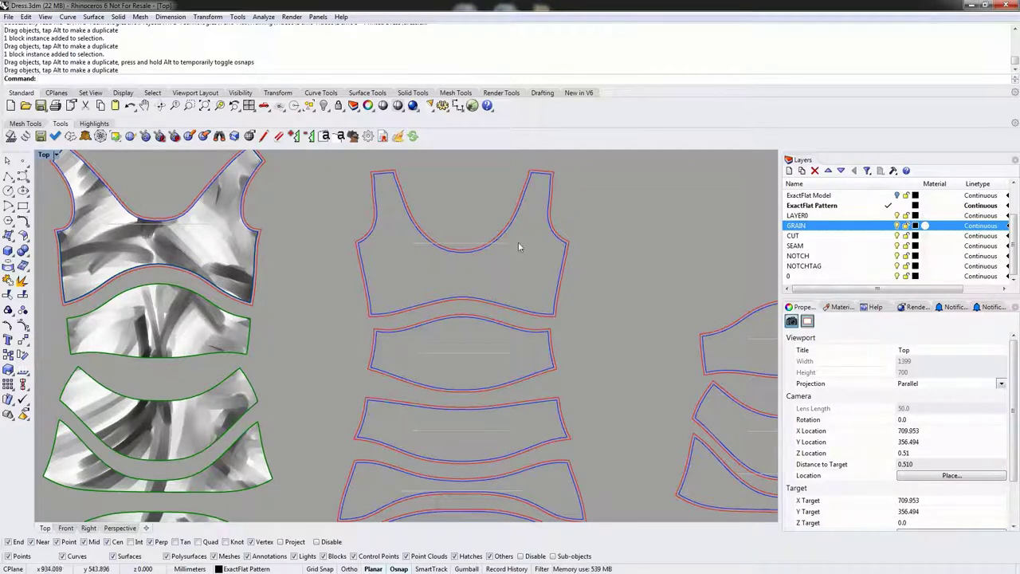
Step: Move the overlaid bodice outline back above the other outlines in the second imported column
right_drag(563, 236, 496, 283)
click(356, 255)
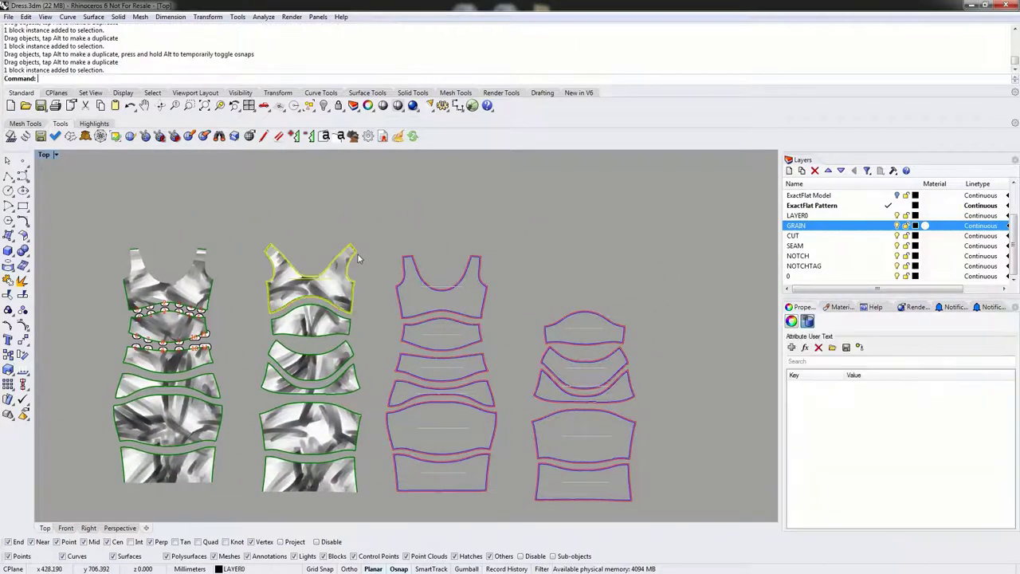
drag(356, 255, 630, 254)
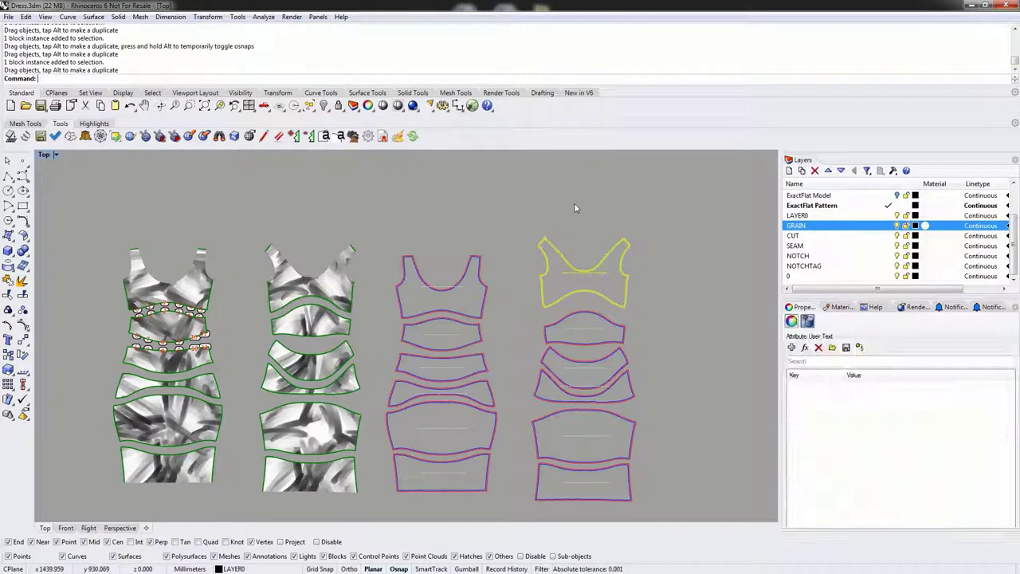
key(Escape)
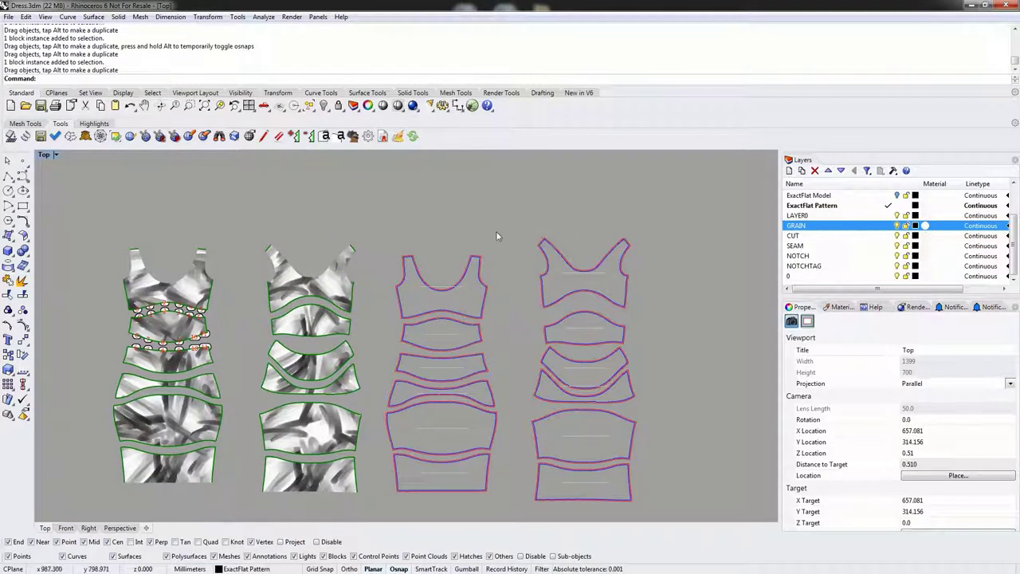
Step: Start MonarchRender on the top three textured pieces of the first pattern column
right_drag(489, 249, 467, 257)
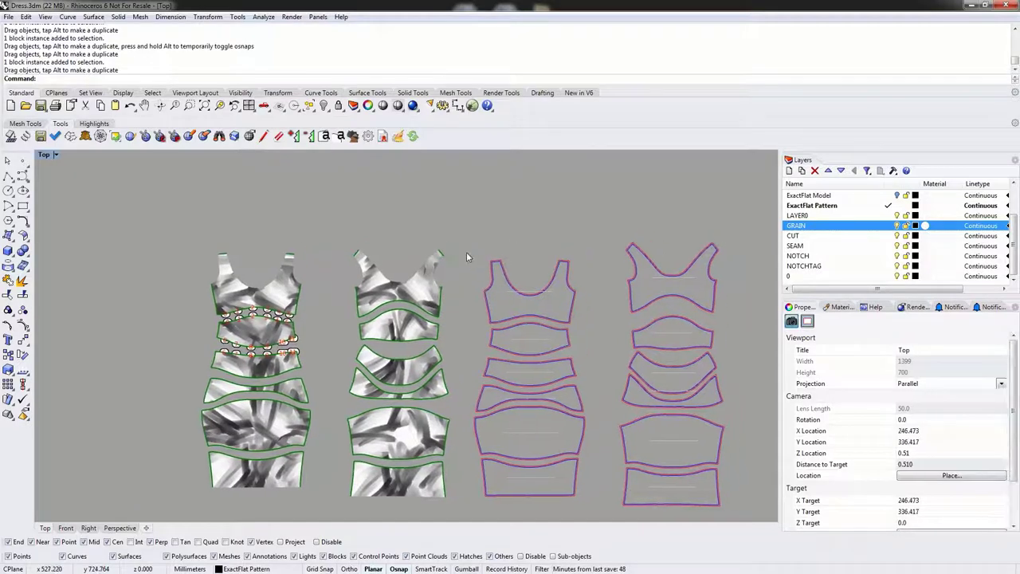
text(MonarchRender)
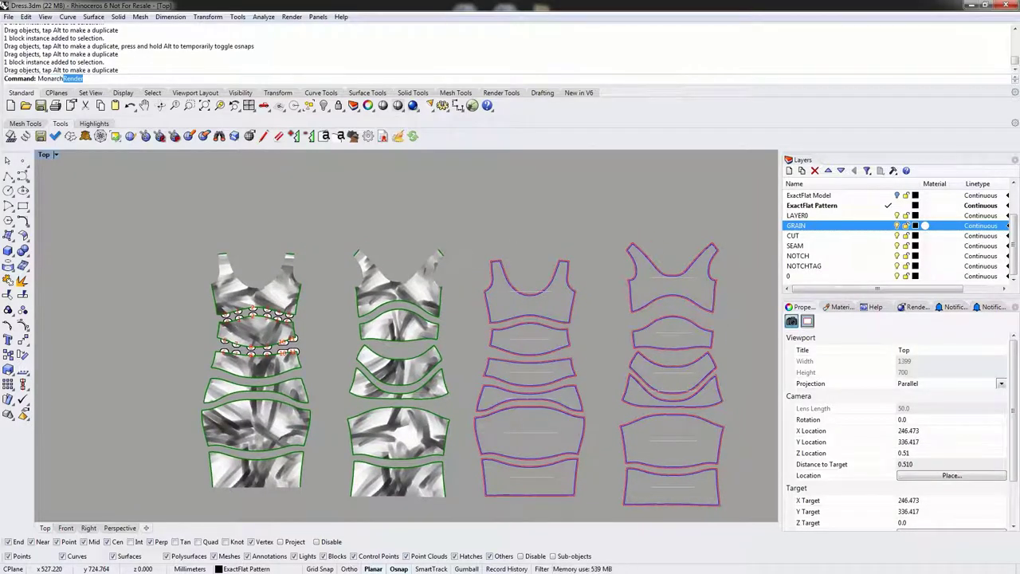
key(Return)
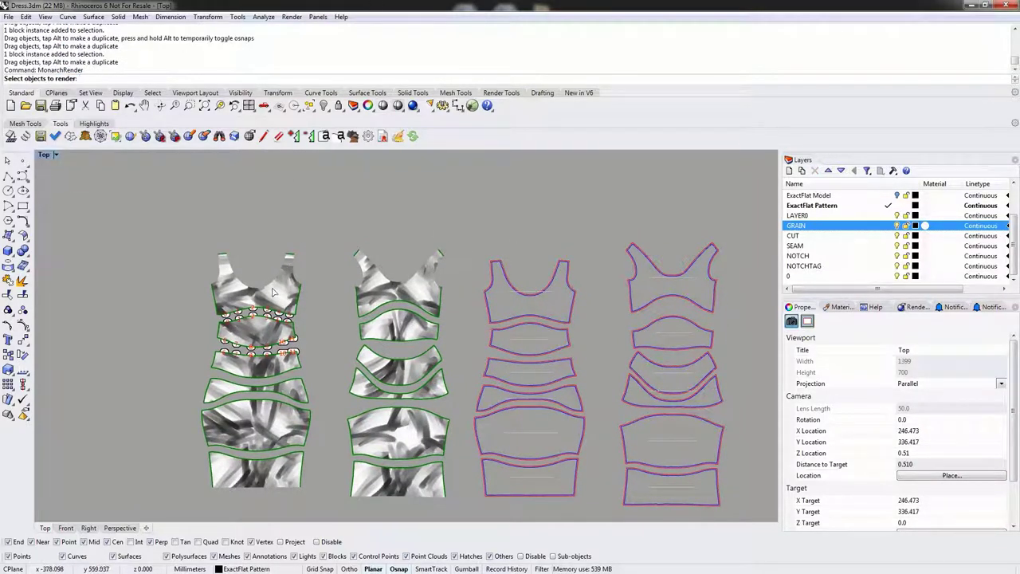
click(270, 330)
click(270, 330)
click(274, 378)
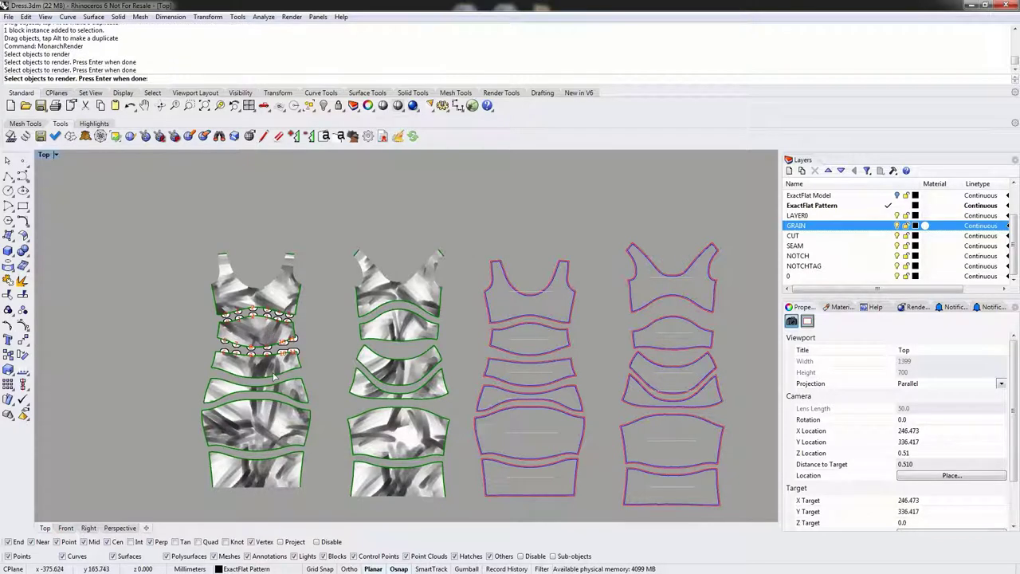
key(Return)
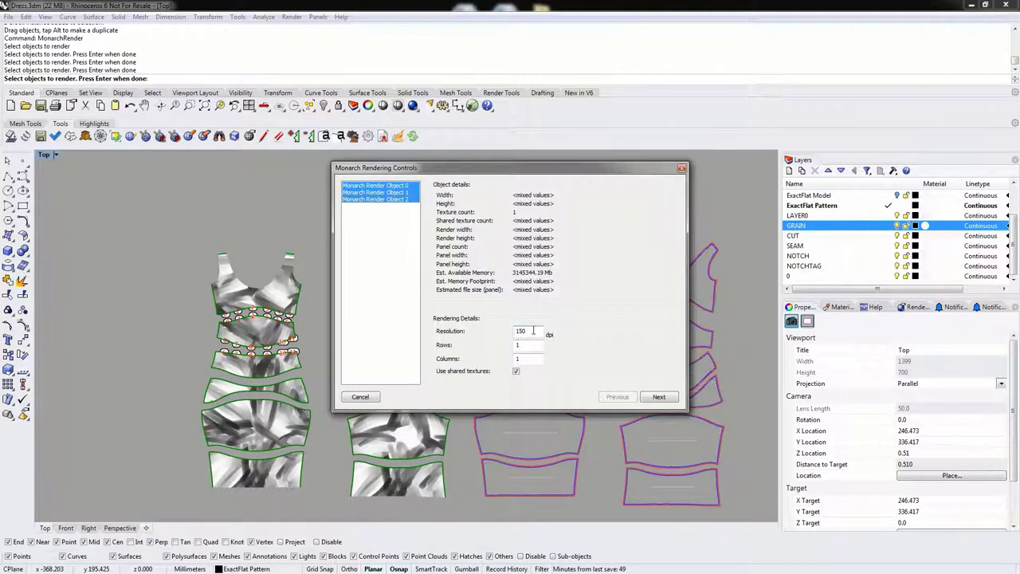
Step: Accept 150 dpi, one row, one column and shared textures, and keep the texture's conversion method at No Conversion
click(659, 396)
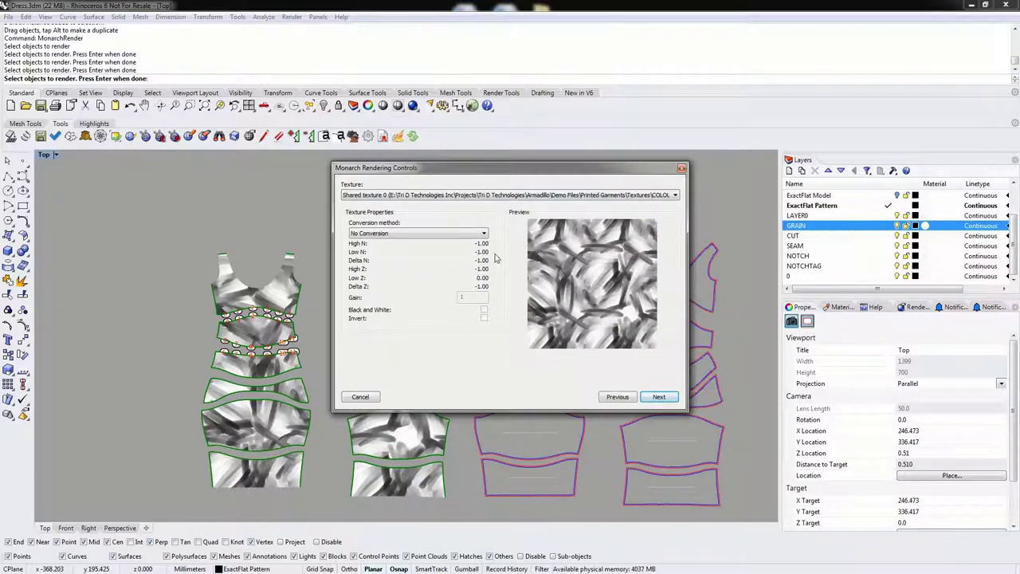
click(443, 234)
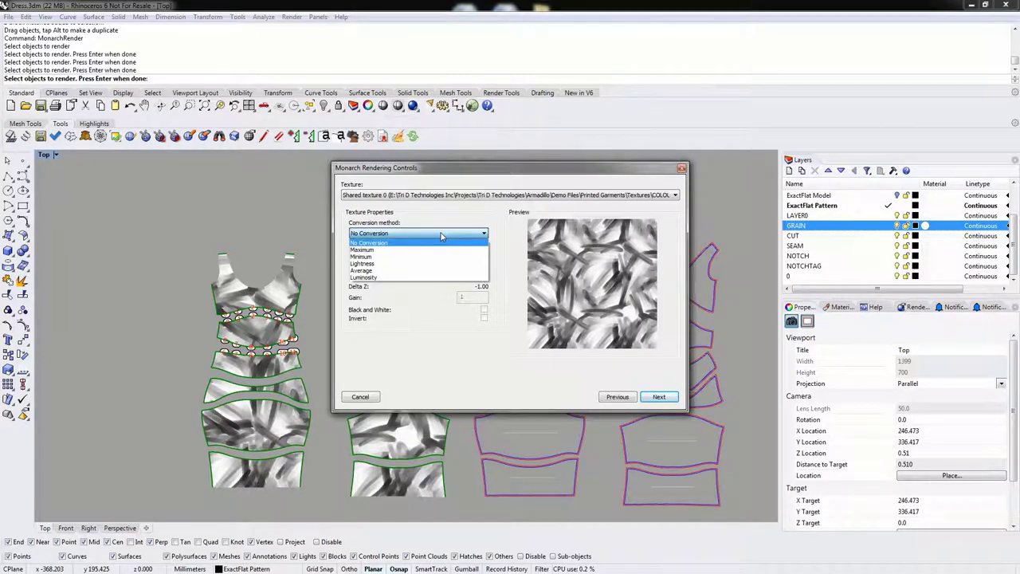
click(487, 217)
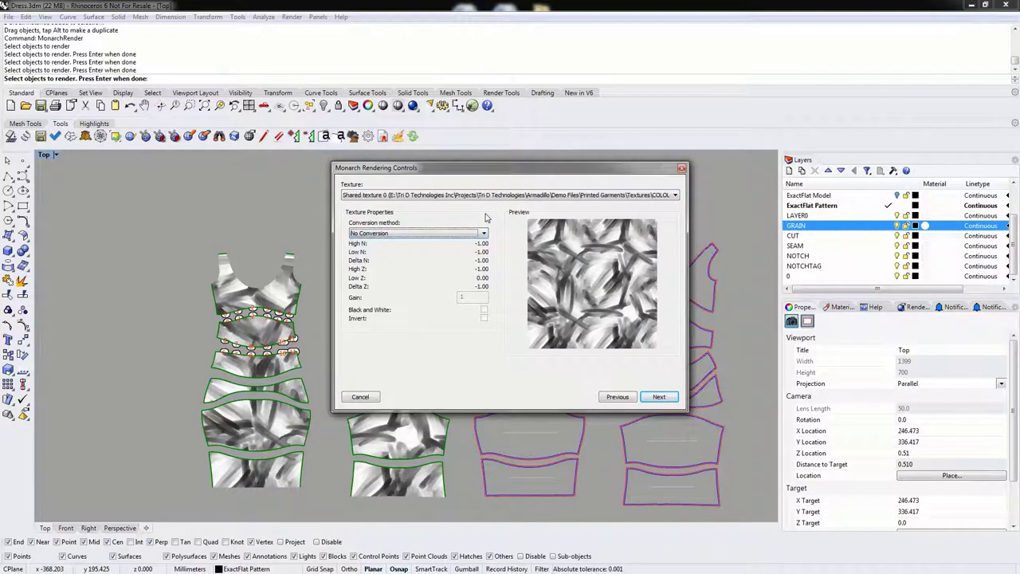
click(658, 397)
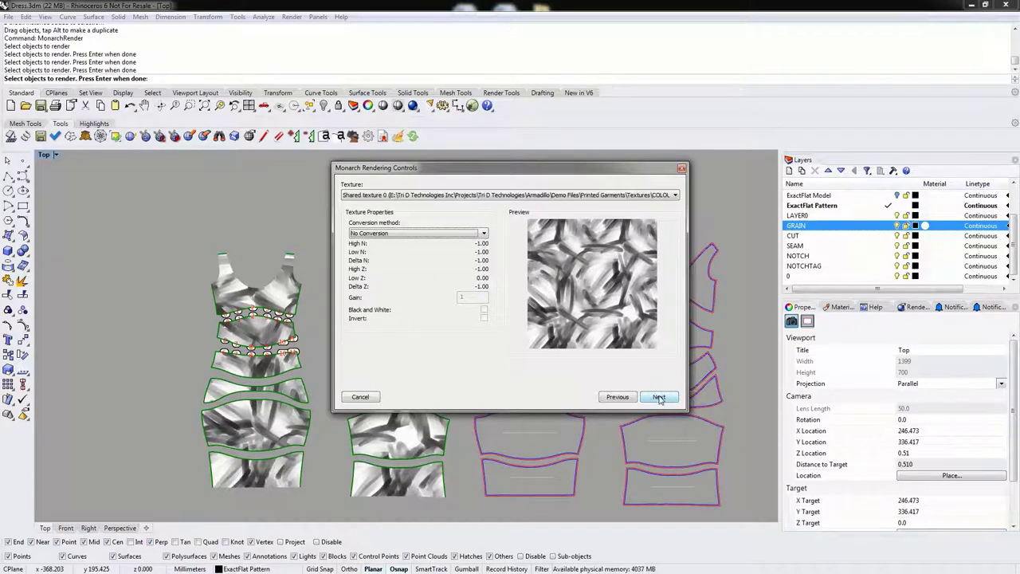
click(658, 397)
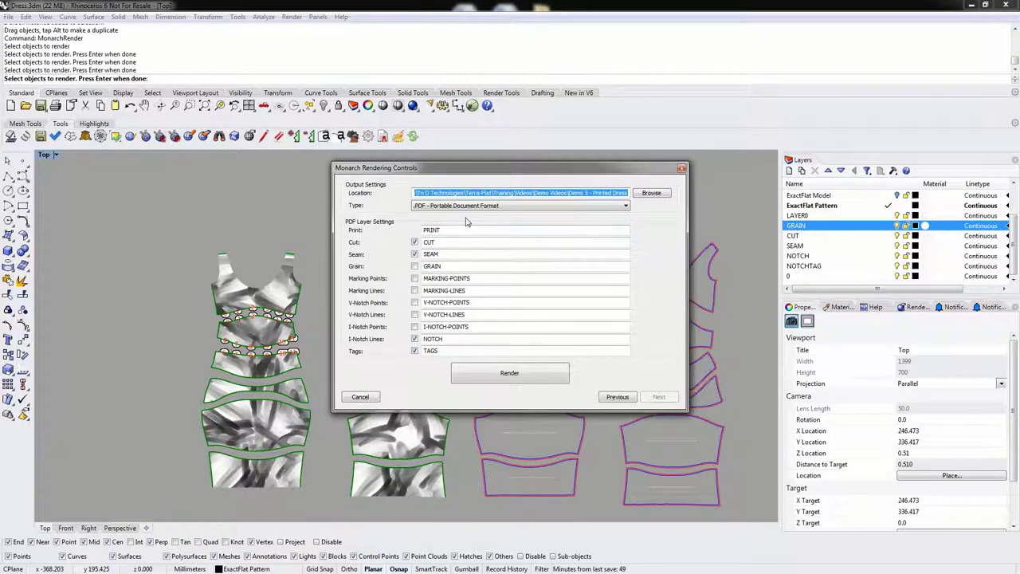
Step: Render the pieces to PDF with the CUT, SEAM, NOTCH and TAGS layers included along with PRINT
click(415, 253)
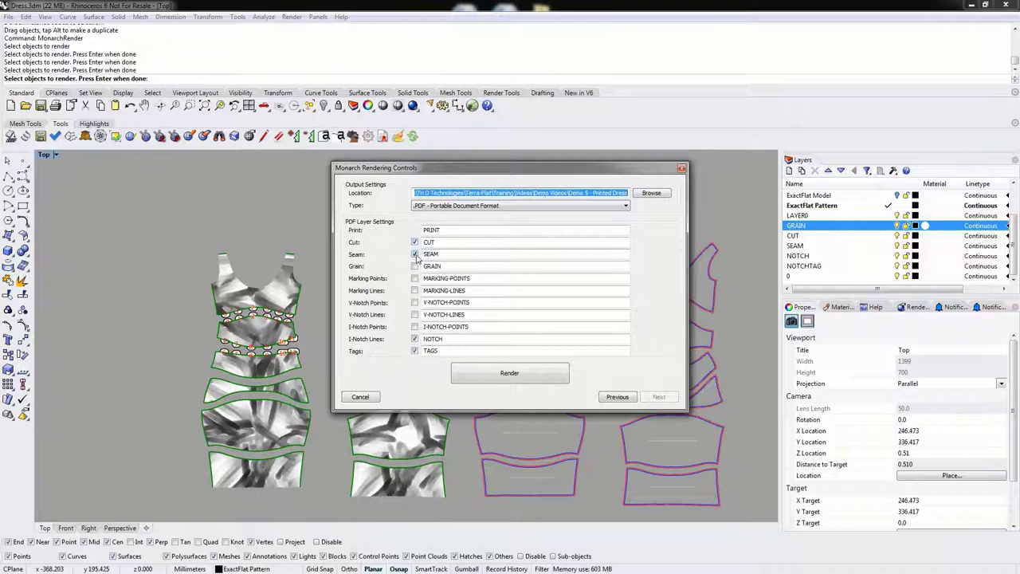
click(414, 338)
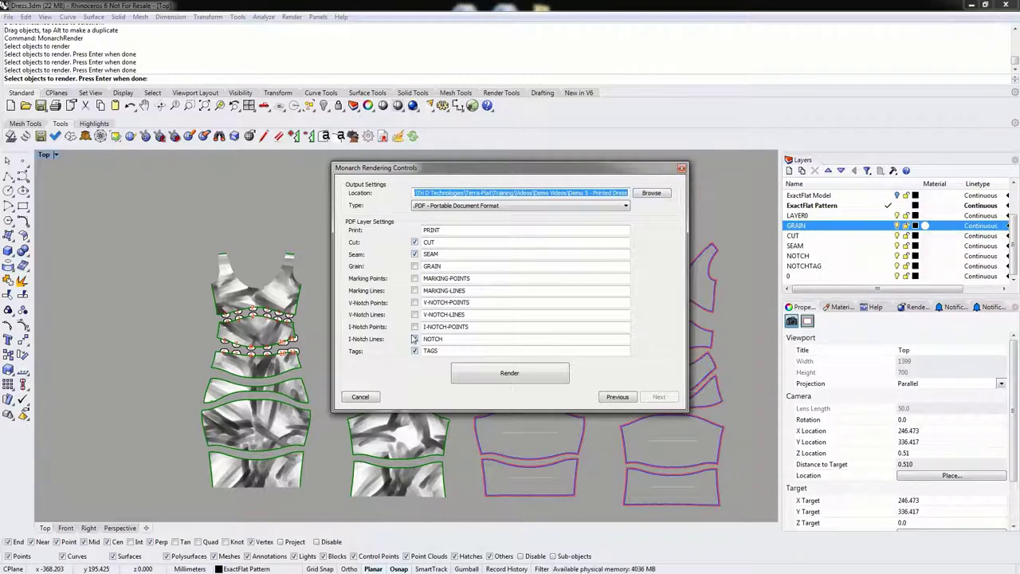
click(415, 351)
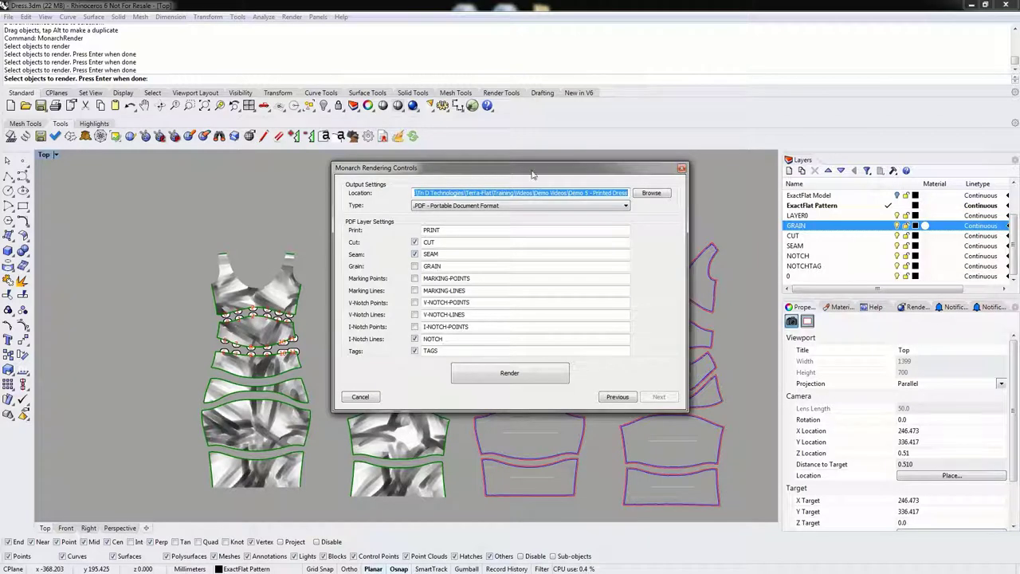
drag(565, 170, 537, 180)
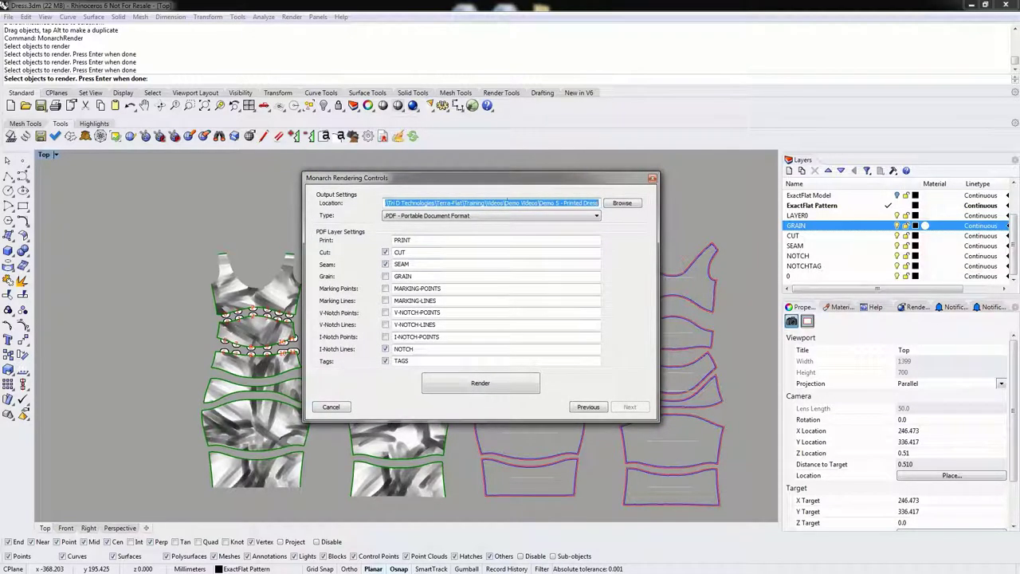
click(488, 385)
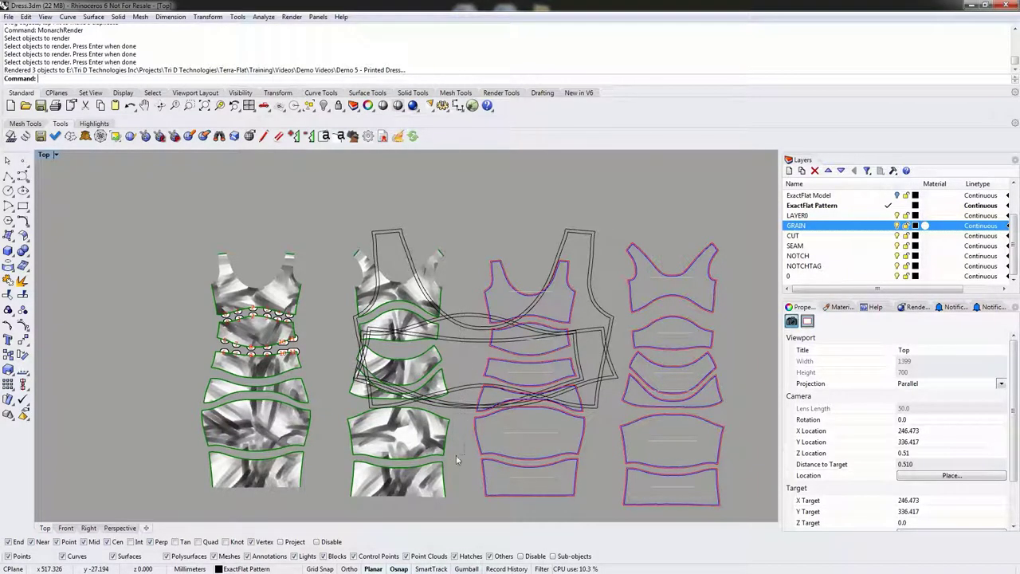
Step: Select the last created curves with SelLast and delete these overlapping outlines from the pattern layout
text(SelLast)
key(Return)
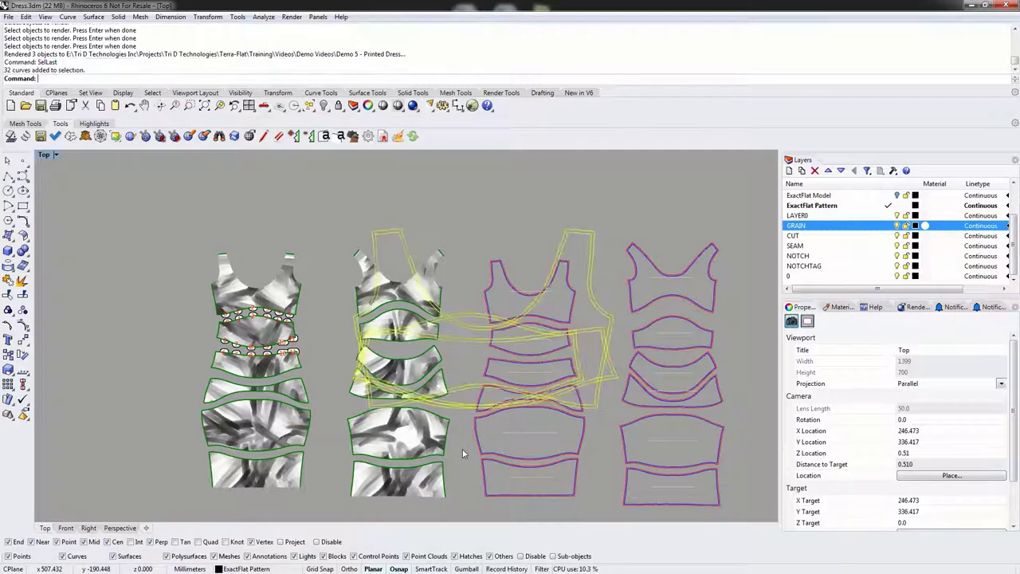
key(Delete)
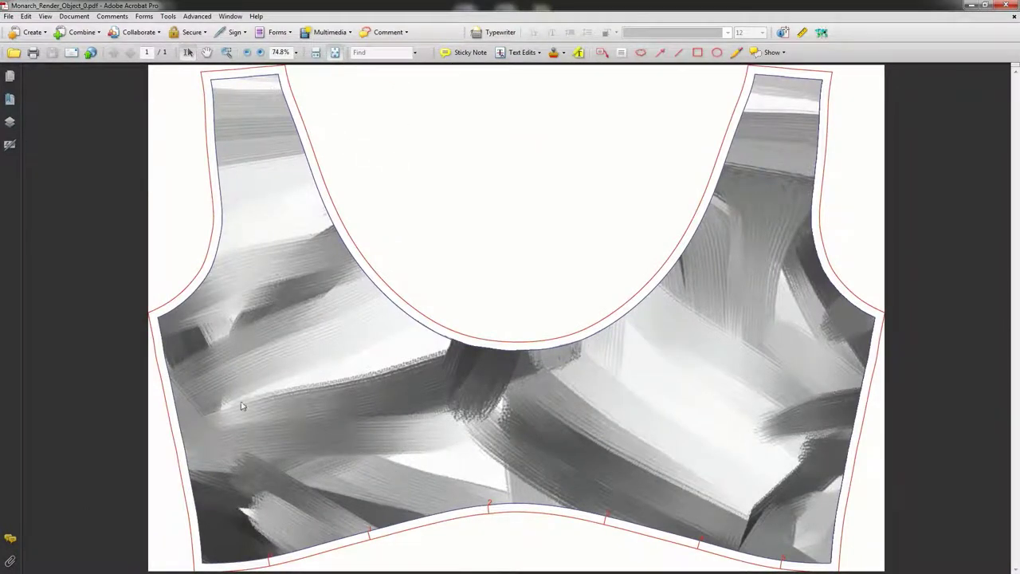
Step: In Adobe Acrobat, list the layers of Monarch_Render_Object_0.pdf and hide PRINT to examine the bodice's line work
click(10, 122)
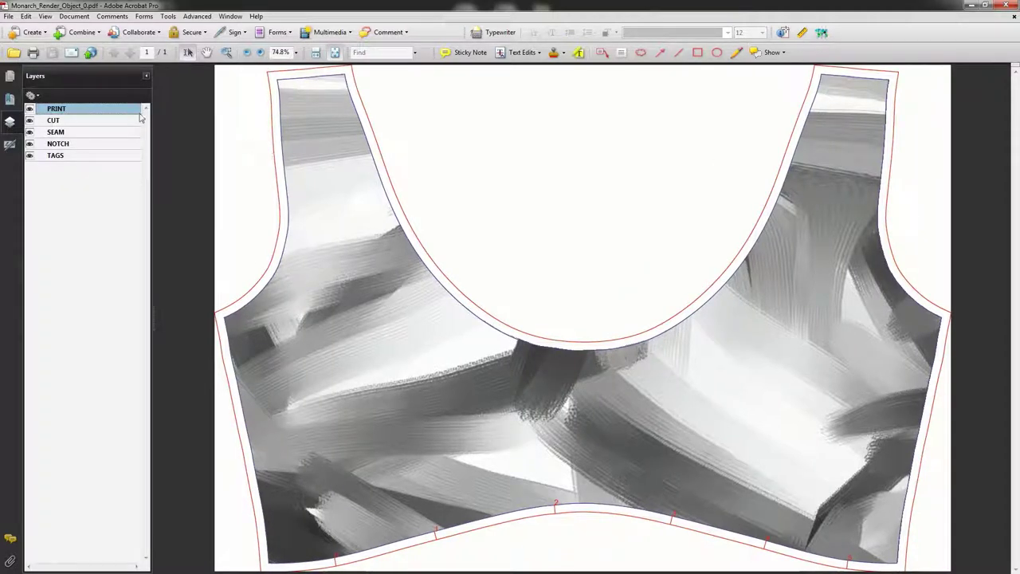
click(30, 109)
click(29, 111)
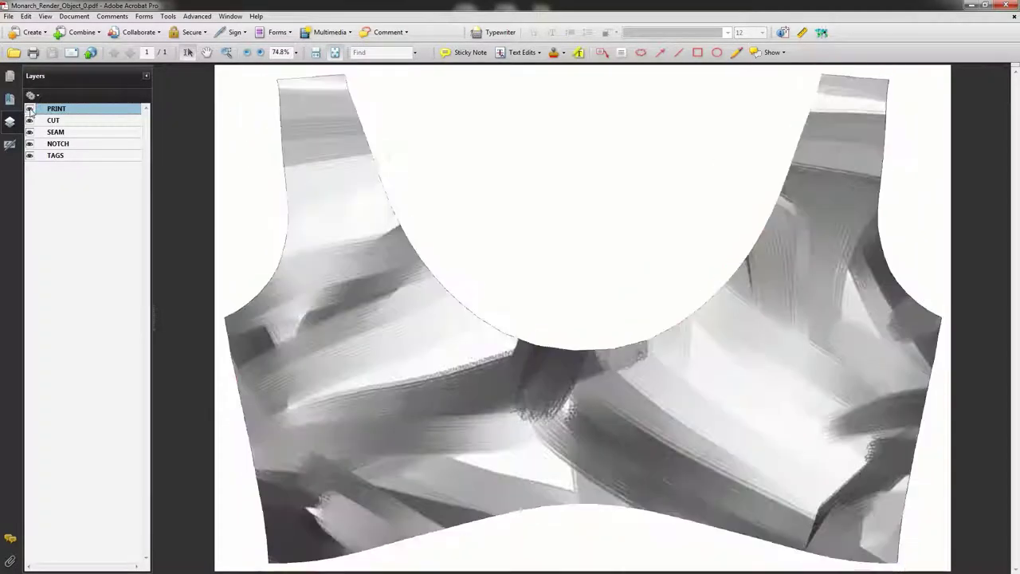
click(30, 113)
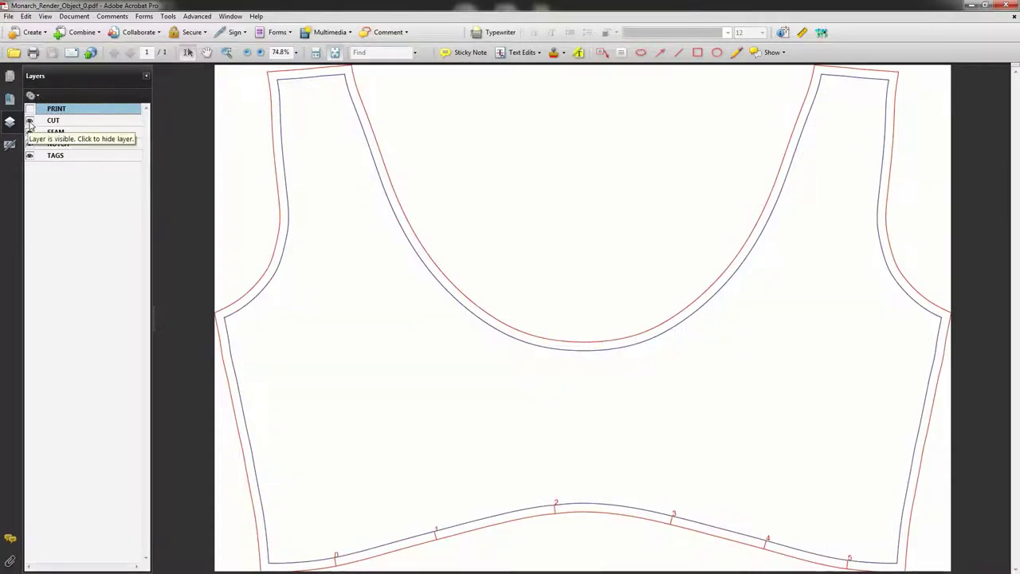
Step: Toggle the CUT and SEAM layers to inspect each bodice outline, and close the PDF to return to Rhinoceros
click(29, 120)
click(30, 122)
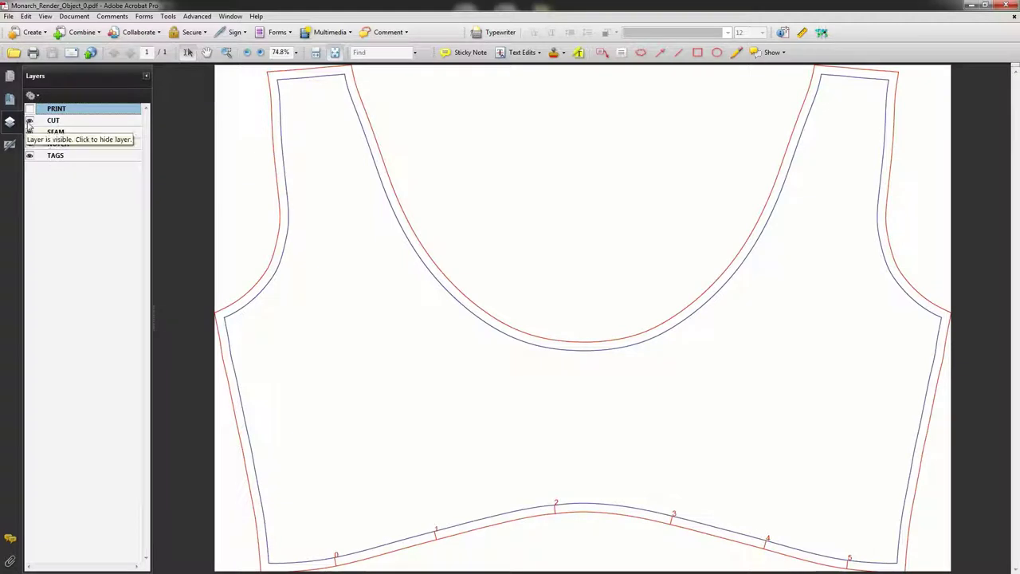
click(29, 132)
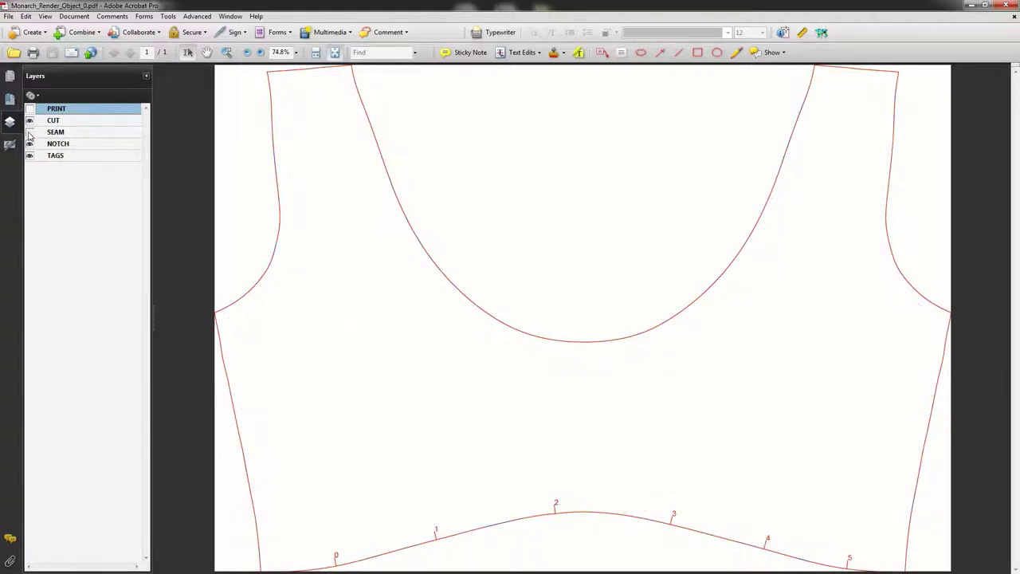
click(30, 133)
click(29, 132)
click(1006, 5)
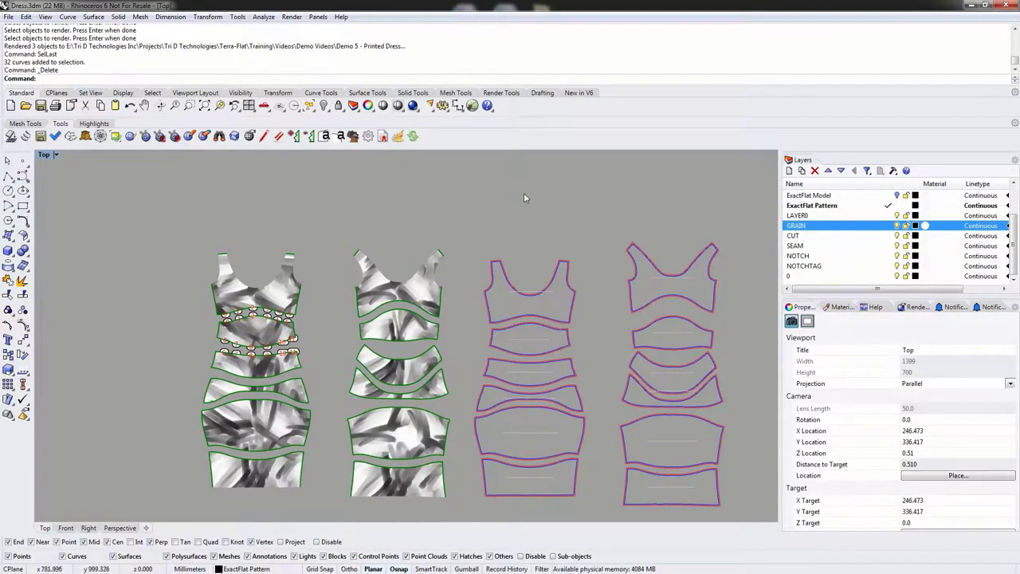